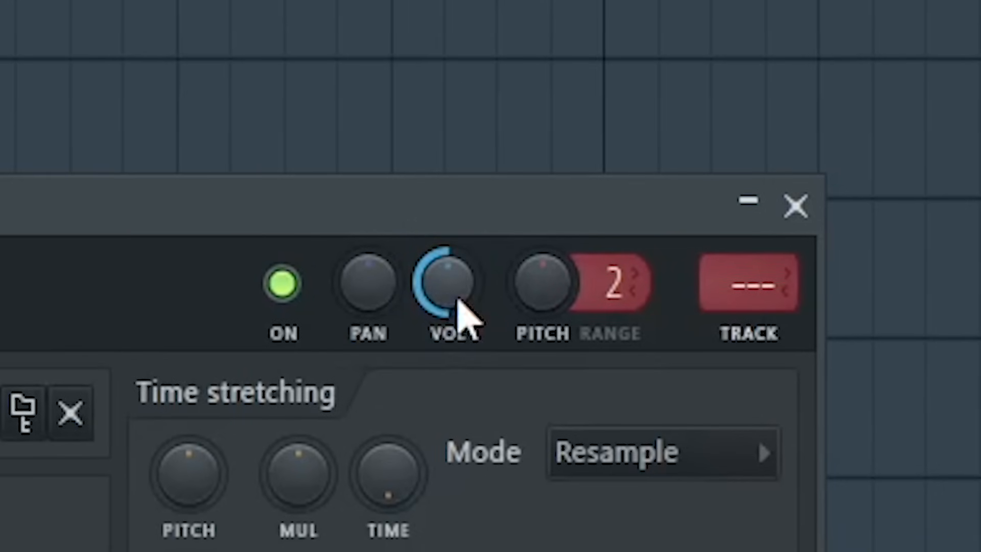
Close the kick's channel settings and duplicate the THM - Kick 19 clip repeatedly along Track 1.
{"action": "left_click", "coordinate": [814, 211]}
{"action": "left_click_drag", "start_coordinate": [145, 72], "coordinate": [82, 69]}
{"action": "key", "text": "ctrl+b"}
{"action": "key", "text": "ctrl+b"}
{"action": "key", "text": "ctrl+b"}
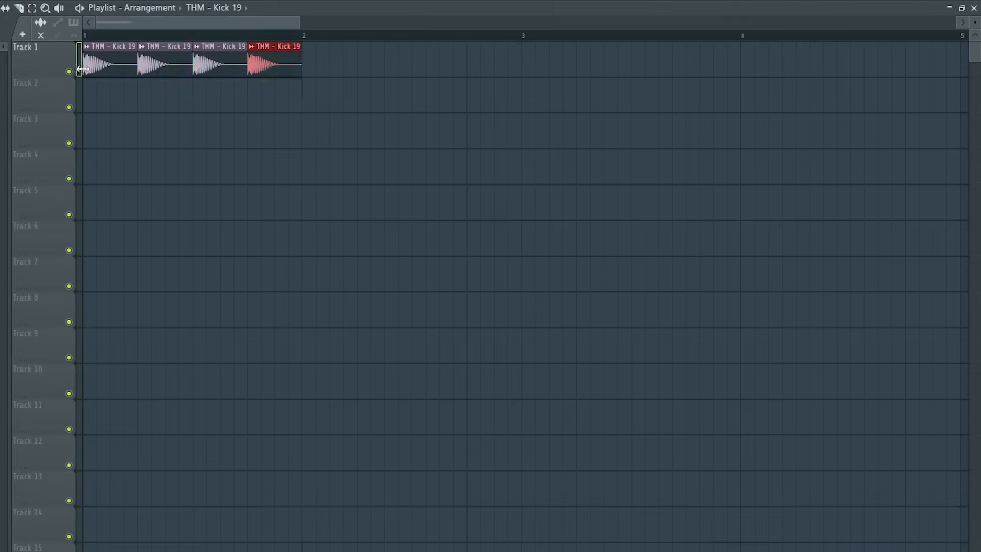
{"action": "key", "text": "ctrl+b"}
{"action": "key", "text": "ctrl+b"}
{"action": "key", "text": "ctrl+b"}
{"action": "key", "text": "ctrl+b"}
{"action": "key", "text": "ctrl+b"}
{"action": "key", "text": "ctrl+b"}
{"action": "key", "text": "ctrl+b"}
{"action": "key", "text": "ctrl+b"}
{"action": "key", "text": "ctrl+b"}
{"action": "key", "text": "ctrl+b"}
{"action": "key", "text": "ctrl+b"}
{"action": "key", "text": "ctrl+b"}
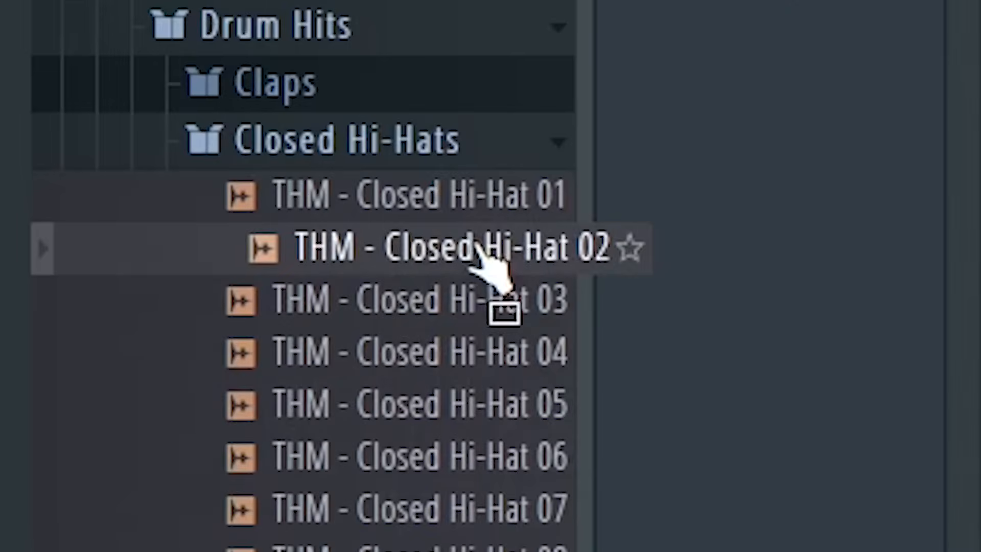
Place THM - Closed Hi-Hat 02 on Track 2 with a lower volume and paint repeated copies along the track.
{"action": "left_click_drag", "start_coordinate": [478, 245], "coordinate": [214, 276]}
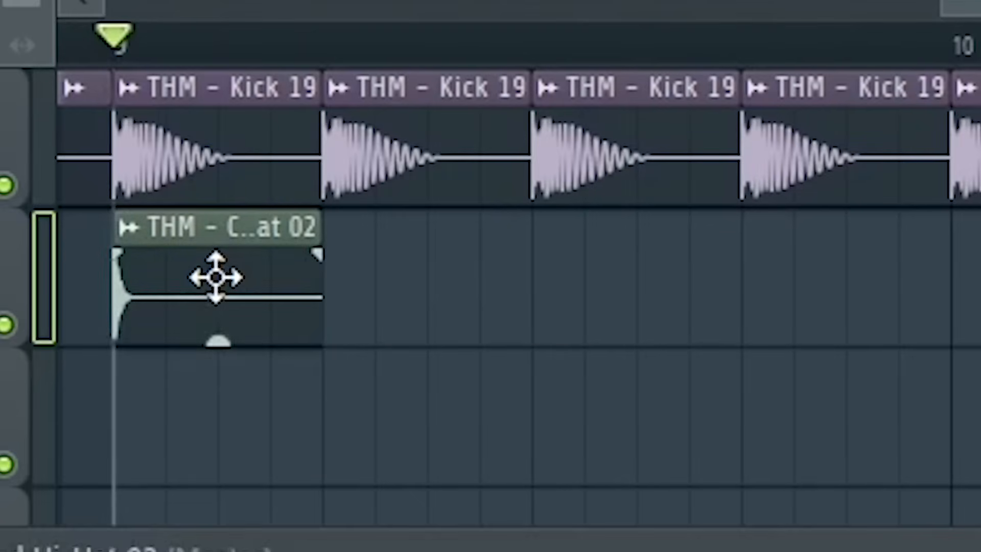
{"action": "double_click", "coordinate": [215, 277]}
{"action": "left_click_drag", "start_coordinate": [395, 263], "coordinate": [396, 294]}
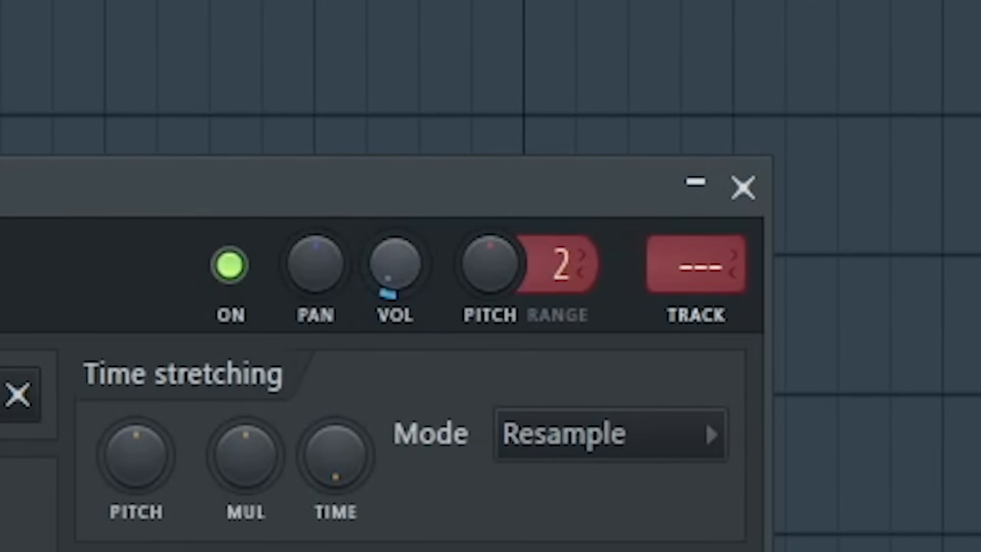
{"action": "left_click", "coordinate": [743, 187]}
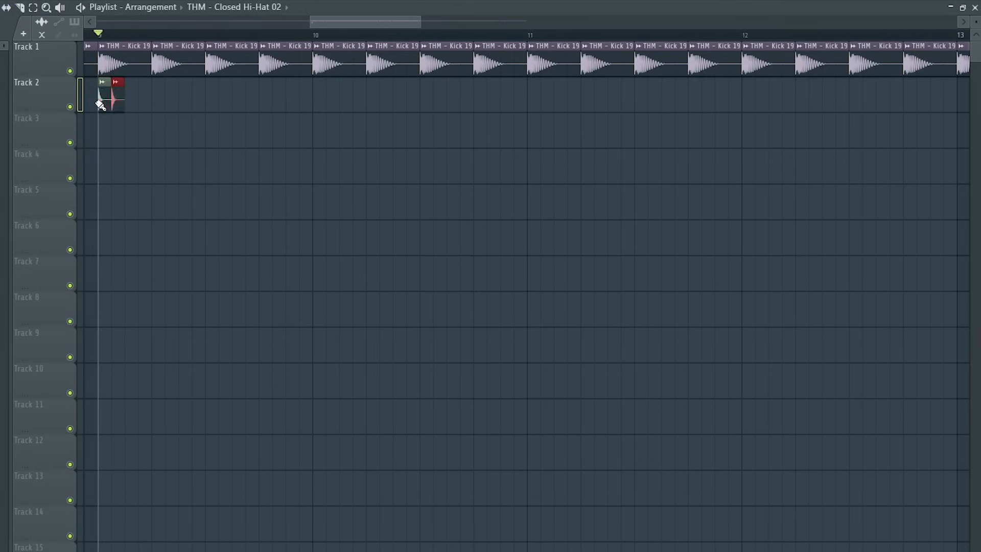
{"action": "left_click_drag", "start_coordinate": [101, 105], "coordinate": [386, 95]}
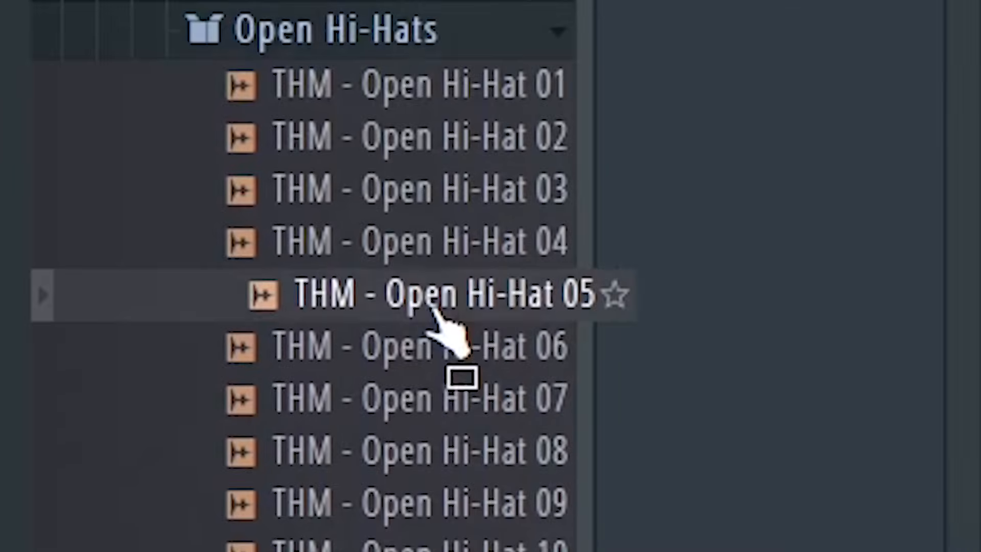
Add THM - Open Hi-Hat 05 on Track 3 and shift it onto the off-beat after the first kick.
{"action": "left_click_drag", "start_coordinate": [433, 308], "coordinate": [337, 426]}
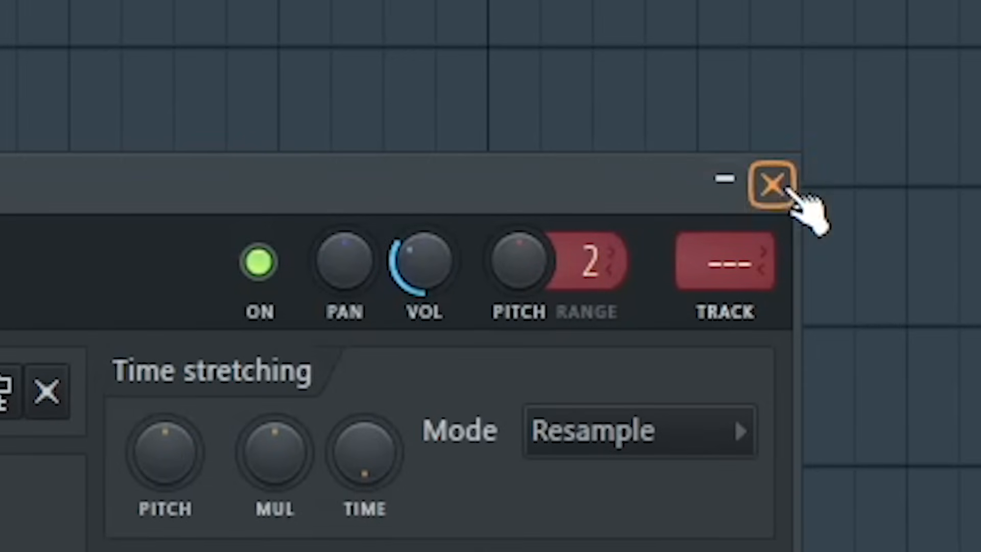
{"action": "left_click", "coordinate": [788, 190]}
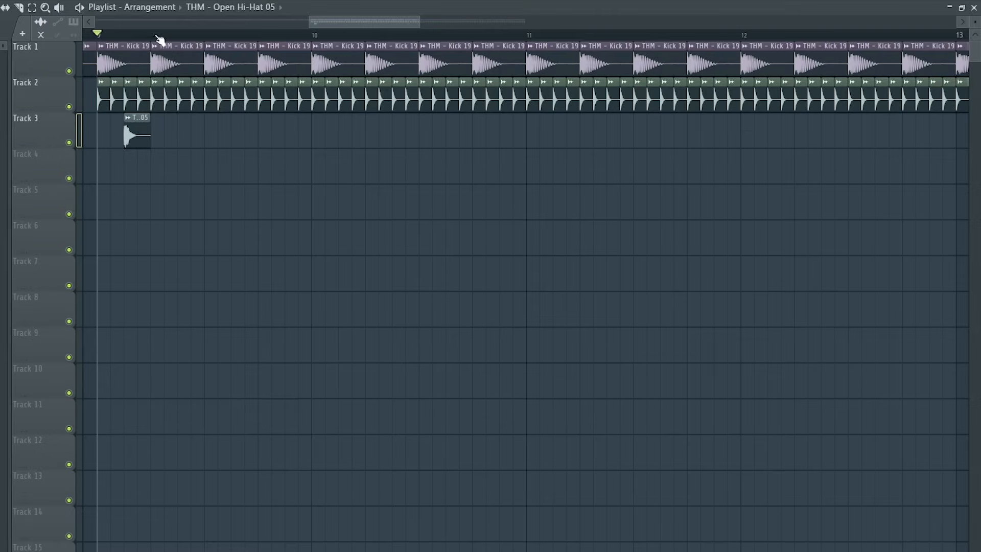
{"action": "left_click_drag", "start_coordinate": [141, 37], "coordinate": [116, 57]}
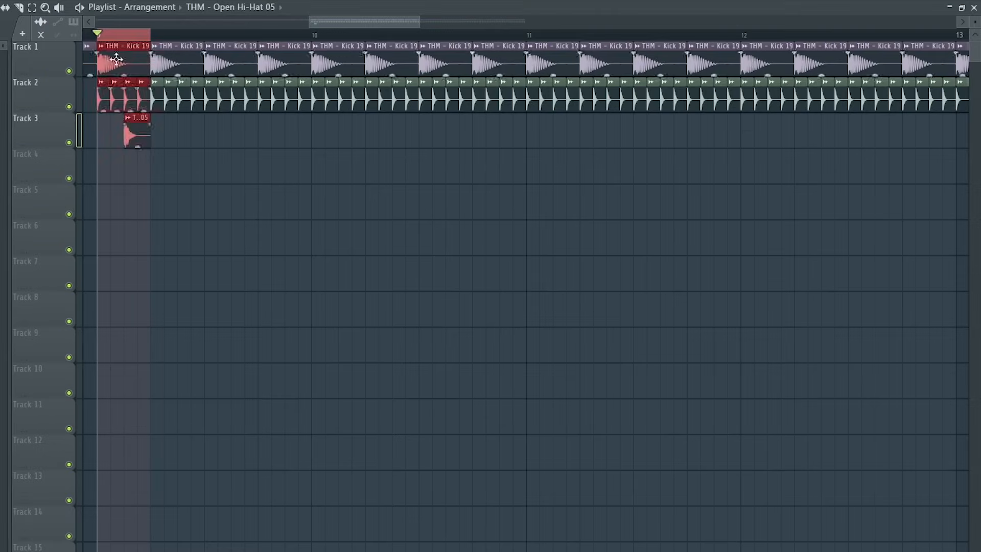
{"action": "left_click_drag", "start_coordinate": [146, 157], "coordinate": [120, 143]}
Duplicate the off-beat open hi-hat repeatedly along Track 3.
{"action": "key", "text": "ctrl+b"}
{"action": "key", "text": "ctrl+b"}
{"action": "key", "text": "ctrl+b"}
{"action": "key", "text": "ctrl+b"}
{"action": "key", "text": "ctrl+b"}
{"action": "key", "text": "ctrl+b"}
{"action": "key", "text": "ctrl+b"}
{"action": "key", "text": "ctrl+b"}
{"action": "key", "text": "ctrl+b"}
{"action": "key", "text": "ctrl+b"}
{"action": "key", "text": "ctrl+b"}
{"action": "key", "text": "ctrl+b"}
{"action": "key", "text": "ctrl+b"}
{"action": "key", "text": "ctrl+b"}
{"action": "key", "text": "ctrl+b"}
{"action": "key", "text": "ctrl+b"}
{"action": "key", "text": "ctrl+b"}
{"action": "key", "text": "ctrl+b"}
{"action": "key", "text": "ctrl+b"}
{"action": "key", "text": "ctrl+b"}
{"action": "key", "text": "ctrl+b"}
{"action": "key", "text": "ctrl+b"}
{"action": "key", "text": "ctrl+b"}
{"action": "key", "text": "ctrl+b"}
{"action": "key", "text": "ctrl+b"}
{"action": "key", "text": "ctrl+b"}
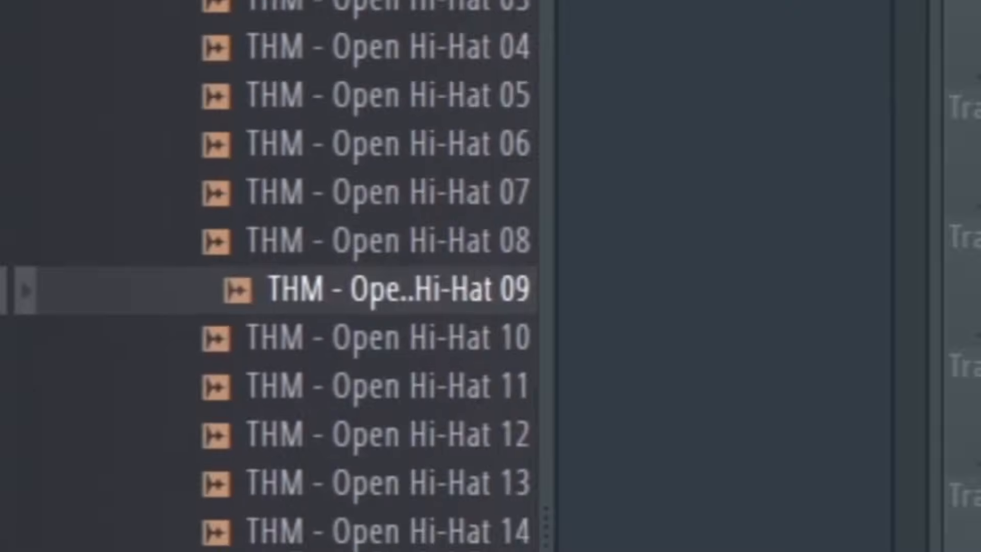
Add THM - Open Hi-Hat 09 on Track 4, shorten it to end on the beat, and play the loop.
{"action": "left_click_drag", "start_coordinate": [394, 290], "coordinate": [518, 164]}
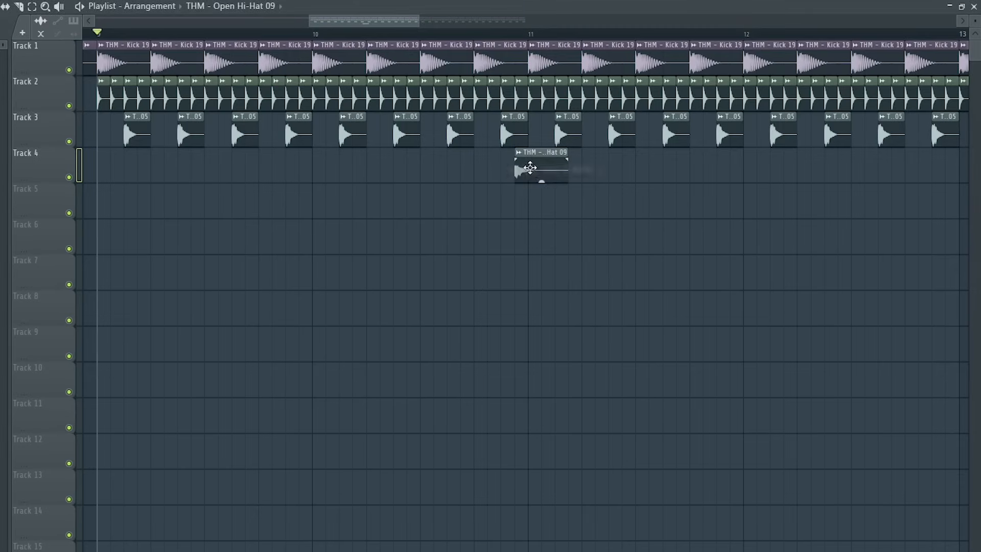
{"action": "double_click", "coordinate": [526, 169]}
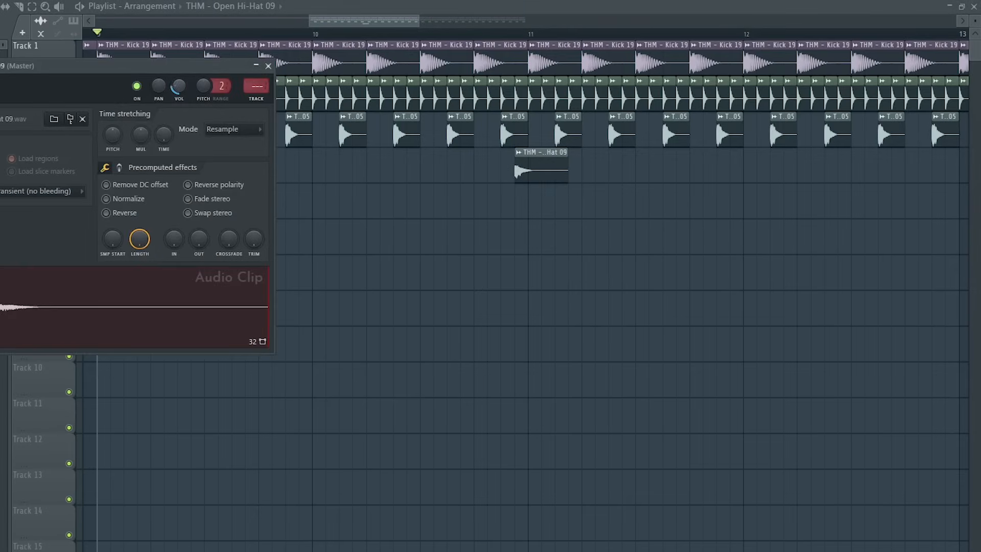
{"action": "left_click", "coordinate": [313, 37]}
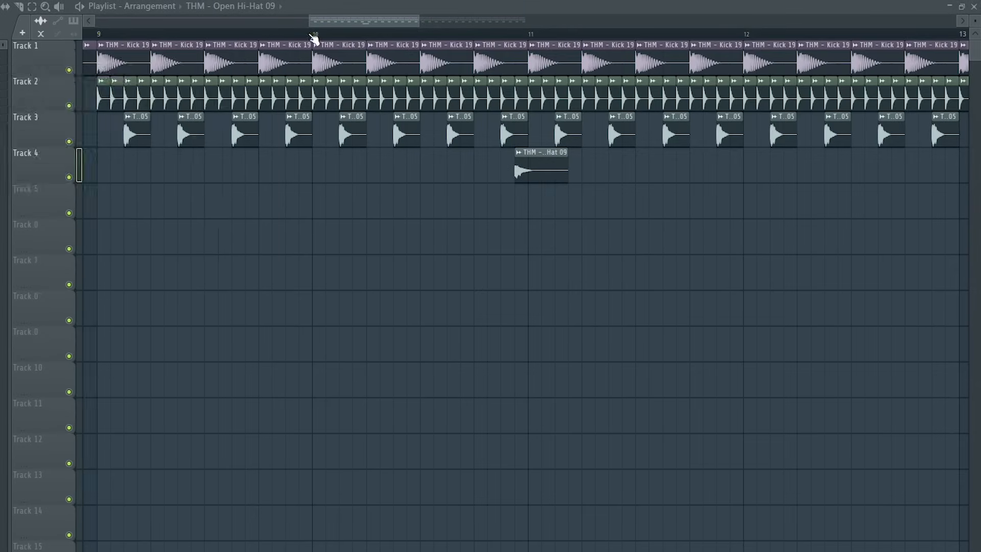
{"action": "left_click_drag", "start_coordinate": [567, 152], "coordinate": [516, 152]}
{"action": "key", "text": "space"}
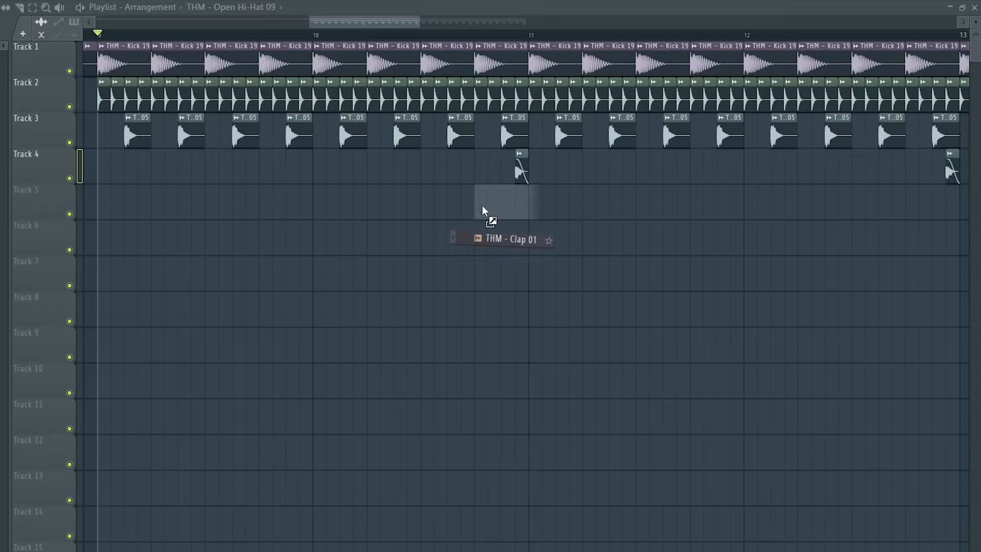
Add THM - Clap 01 on Track 5 before the beat and lower its volume slightly while previewing playback.
{"action": "left_click_drag", "start_coordinate": [482, 206], "coordinate": [528, 202]}
{"action": "double_click", "coordinate": [514, 203]}
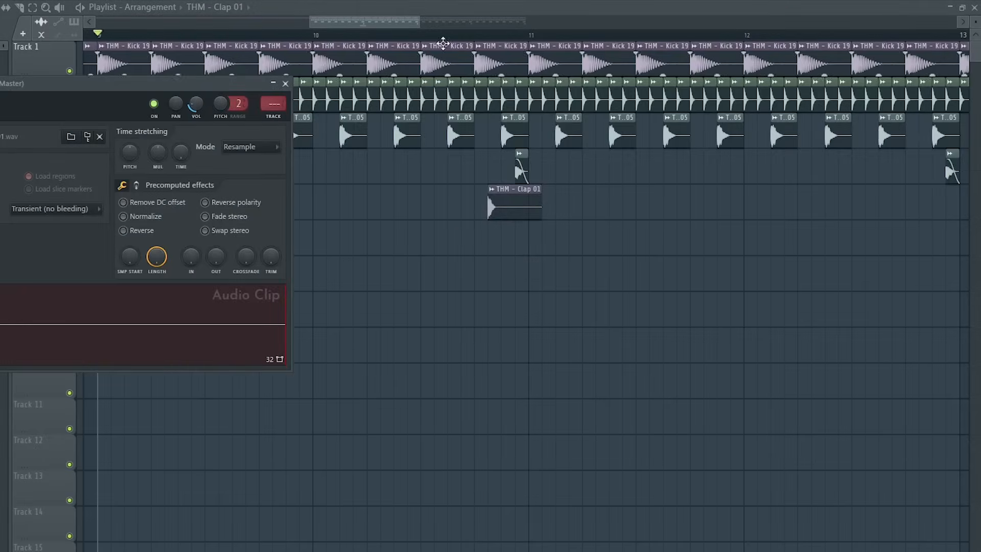
{"action": "left_click", "coordinate": [420, 35]}
{"action": "double_click", "coordinate": [528, 204]}
{"action": "key", "text": "space"}
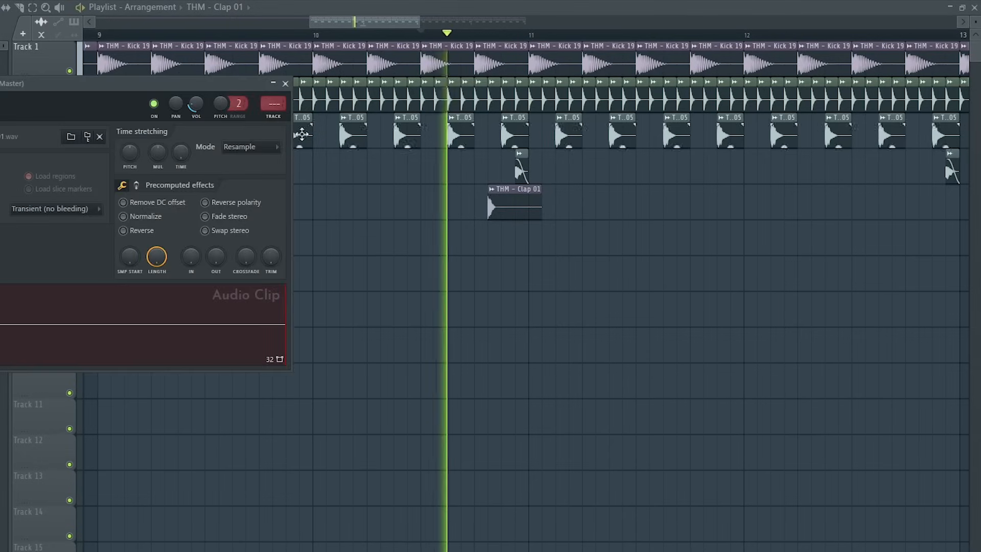
{"action": "key", "text": "space"}
{"action": "left_click_drag", "start_coordinate": [195, 103], "coordinate": [196, 108]}
{"action": "key", "text": "space"}
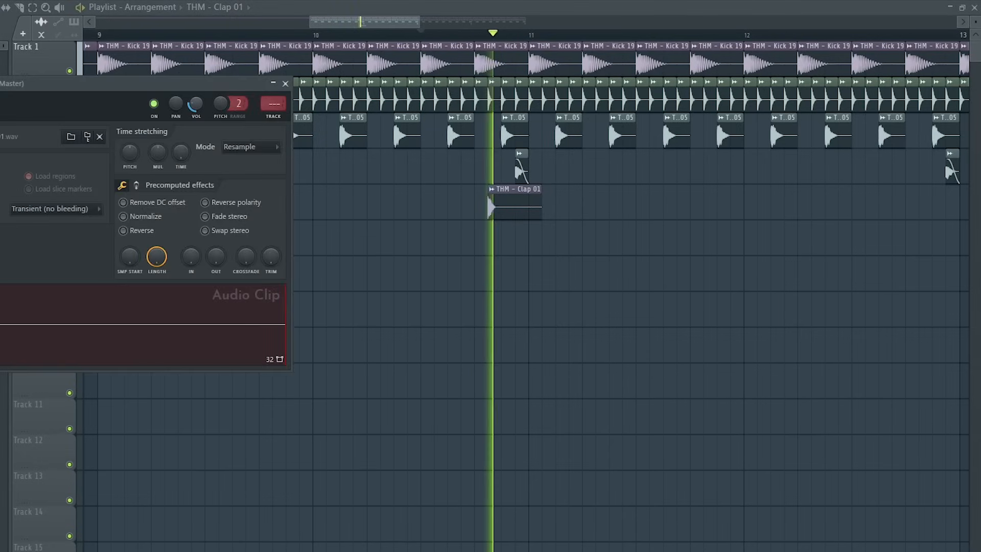
{"action": "key", "text": "space"}
Select all the drum clips and duplicate the section twice.
{"action": "left_click_drag", "start_coordinate": [954, 254], "coordinate": [133, 61]}
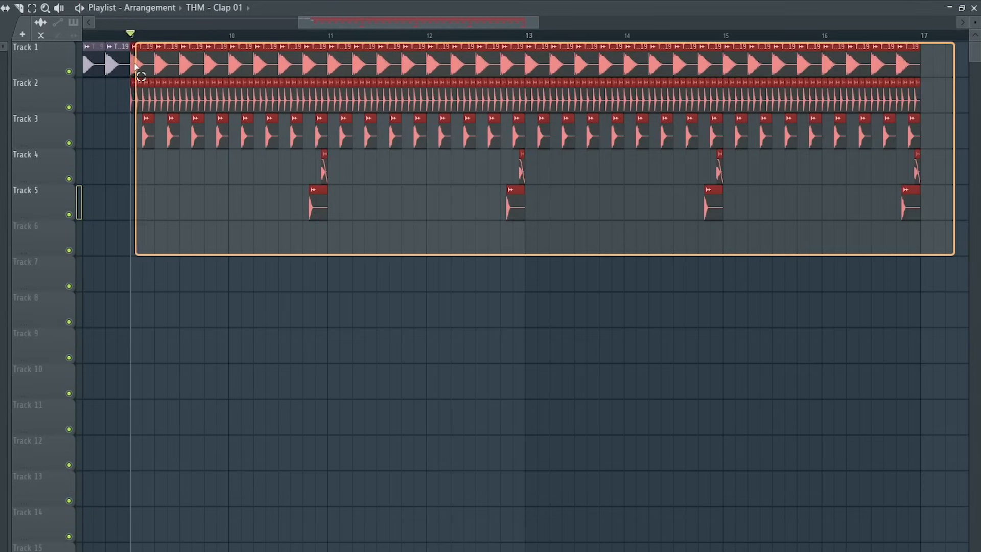
{"action": "key", "text": "ctrl+b"}
{"action": "key", "text": "ctrl+b"}
{"action": "scroll", "coordinate": [239, 442], "scroll_direction": "down", "scroll_amount": 6}
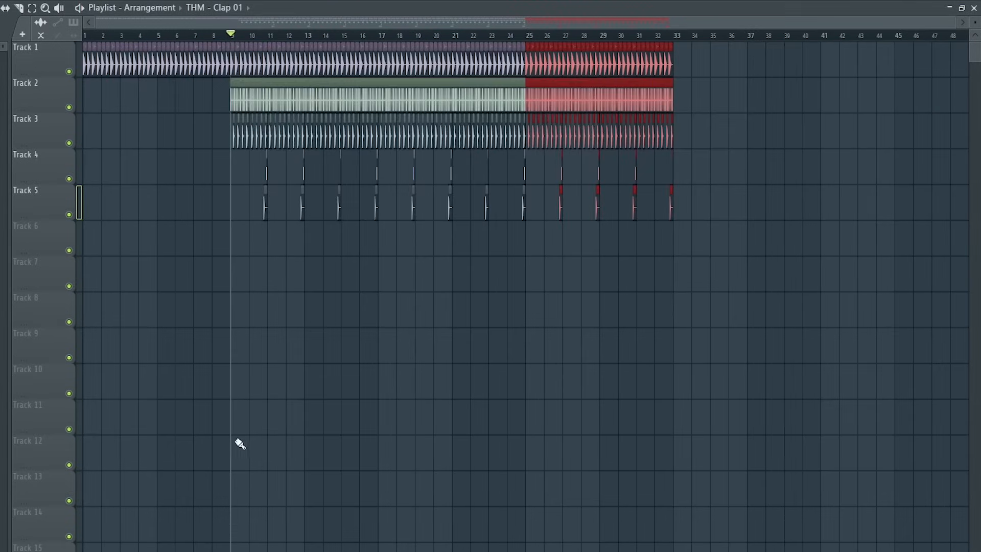
Delete one kick clip on Track 1 and play the arrangement.
{"action": "right_click", "coordinate": [511, 70]}
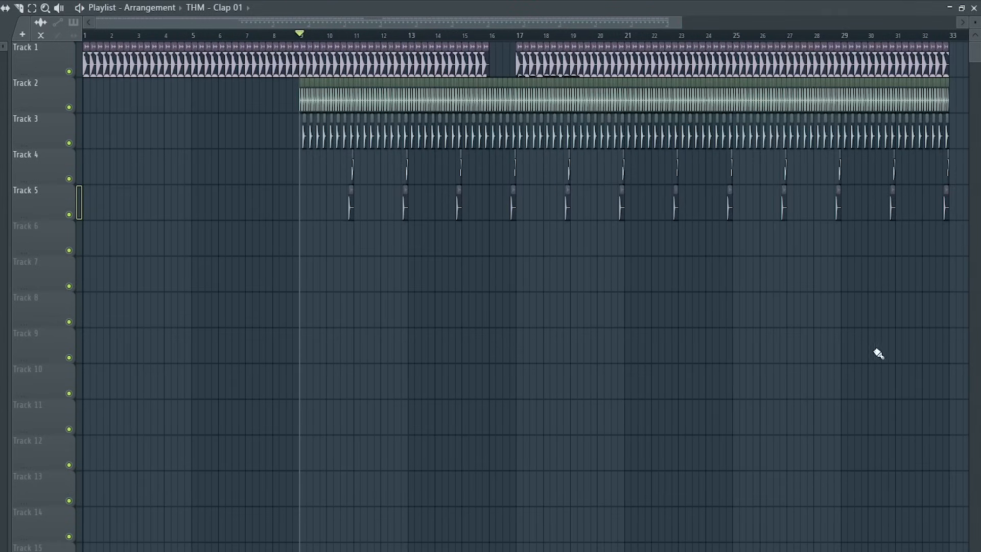
{"action": "scroll", "coordinate": [425, 234], "scroll_direction": "up", "scroll_amount": 8}
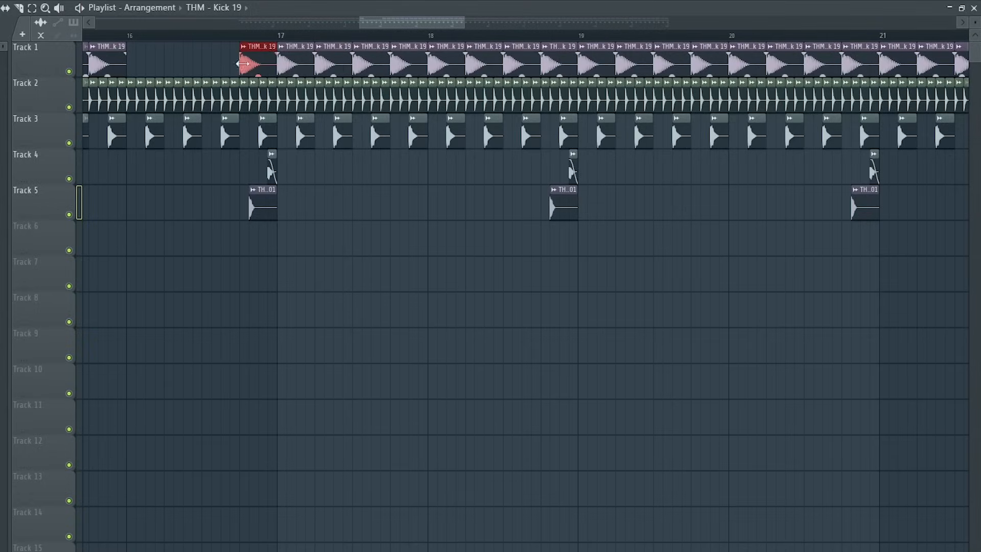
{"action": "key", "text": "space"}
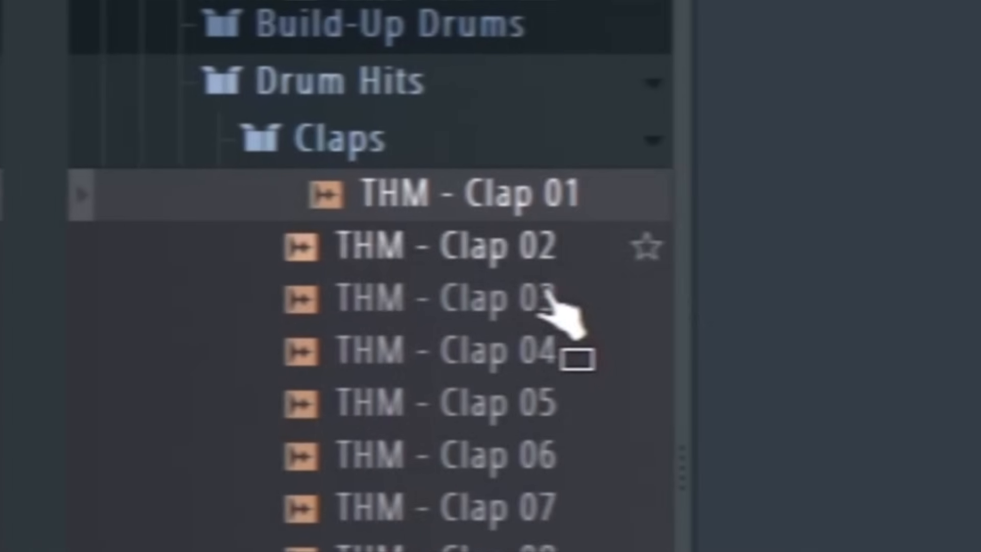
Add THM - Clap 03 on Track 6 and place further copies every half bar, previewing playback.
{"action": "left_click", "coordinate": [456, 299]}
{"action": "left_click_drag", "start_coordinate": [456, 302], "coordinate": [168, 238]}
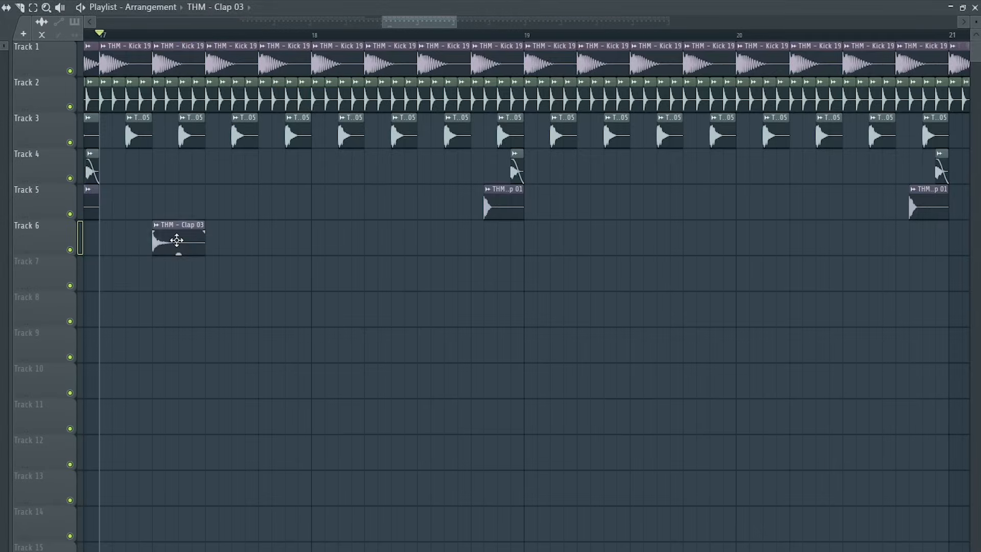
{"action": "double_click", "coordinate": [177, 240]}
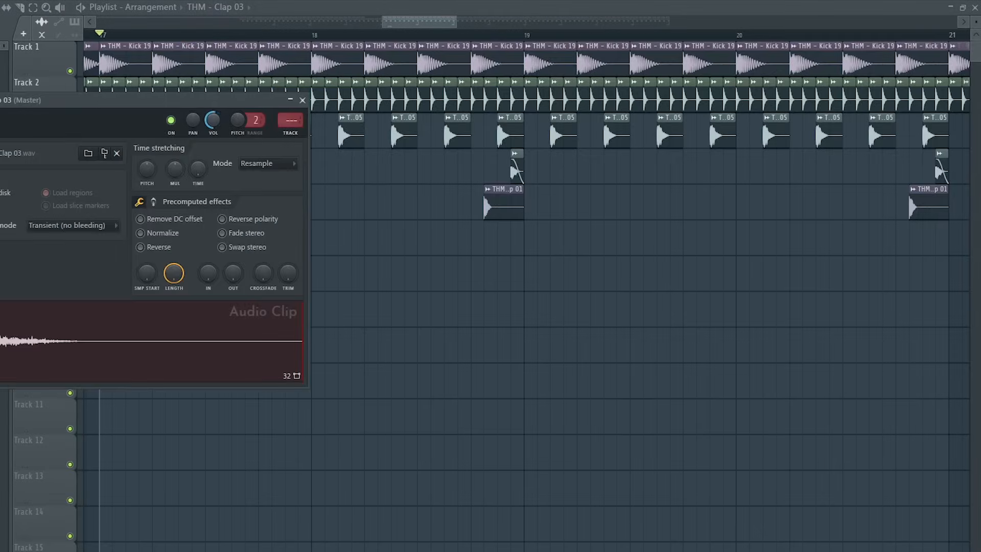
{"action": "key", "text": "space"}
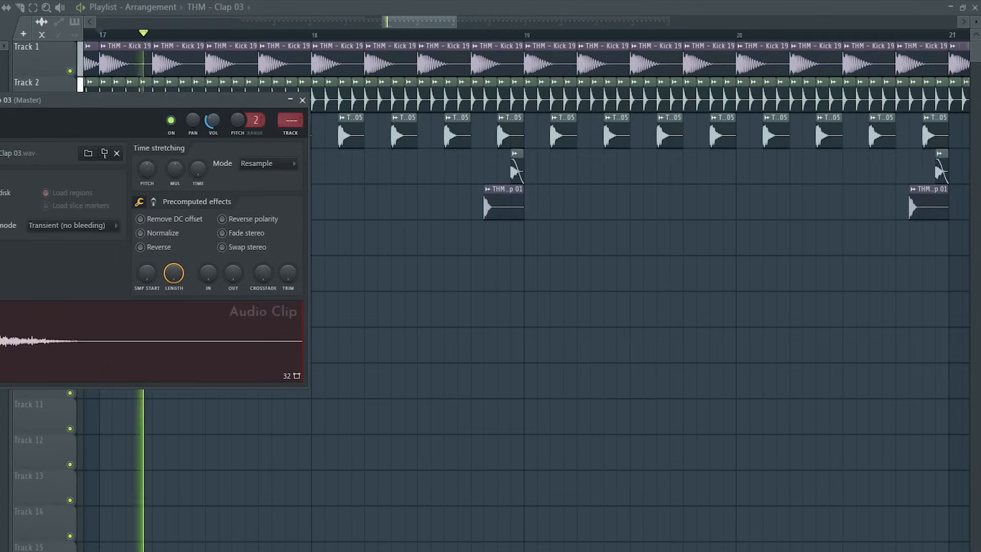
{"action": "left_click", "coordinate": [302, 100]}
{"action": "key", "text": "space"}
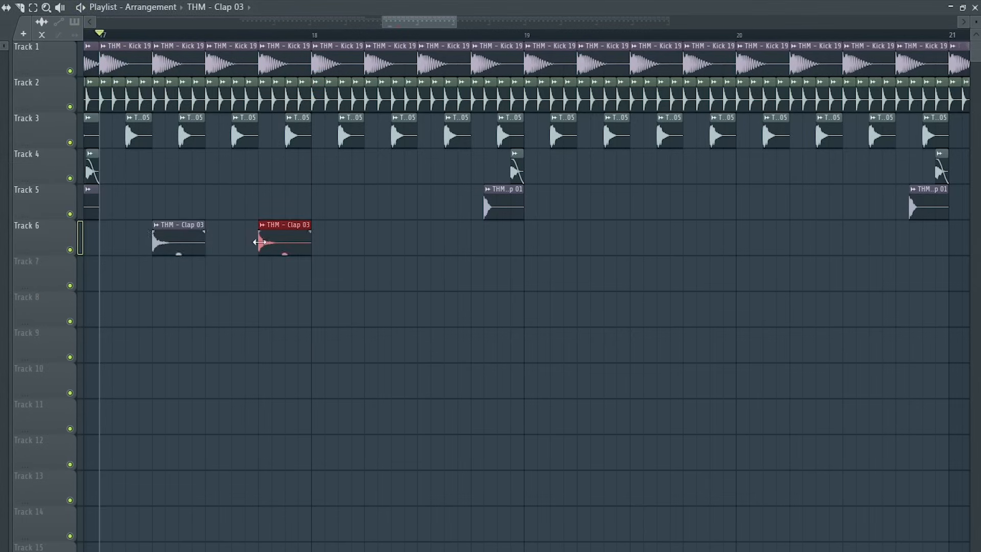
{"action": "left_click", "coordinate": [373, 244]}
{"action": "left_click", "coordinate": [478, 244]}
Move the Clap 03 track up to Track 2 and duplicate its clips across the next section.
{"action": "left_click_drag", "start_coordinate": [24, 245], "coordinate": [36, 95]}
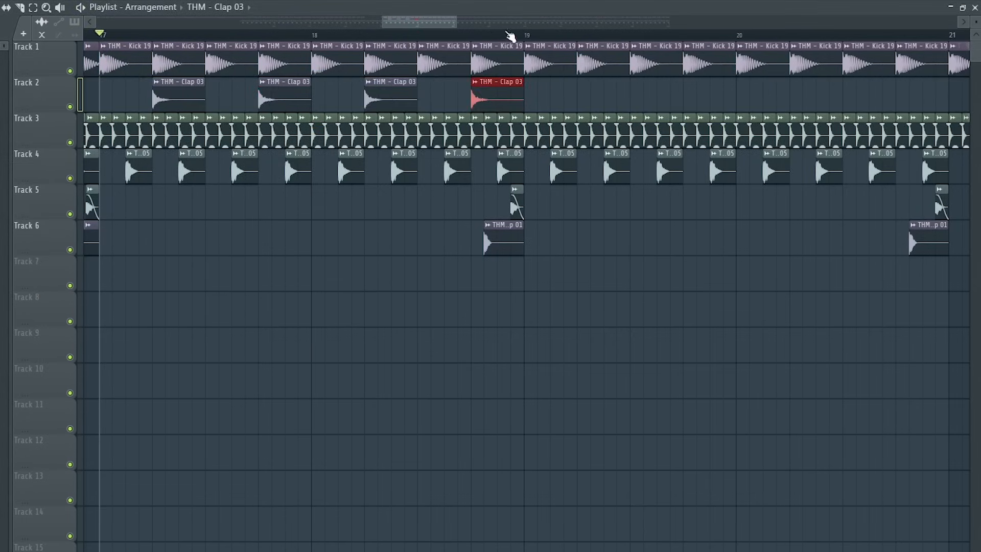
{"action": "left_click_drag", "start_coordinate": [527, 34], "coordinate": [587, 94]}
{"action": "key", "text": "ctrl+b"}
{"action": "key", "text": "ctrl+b"}
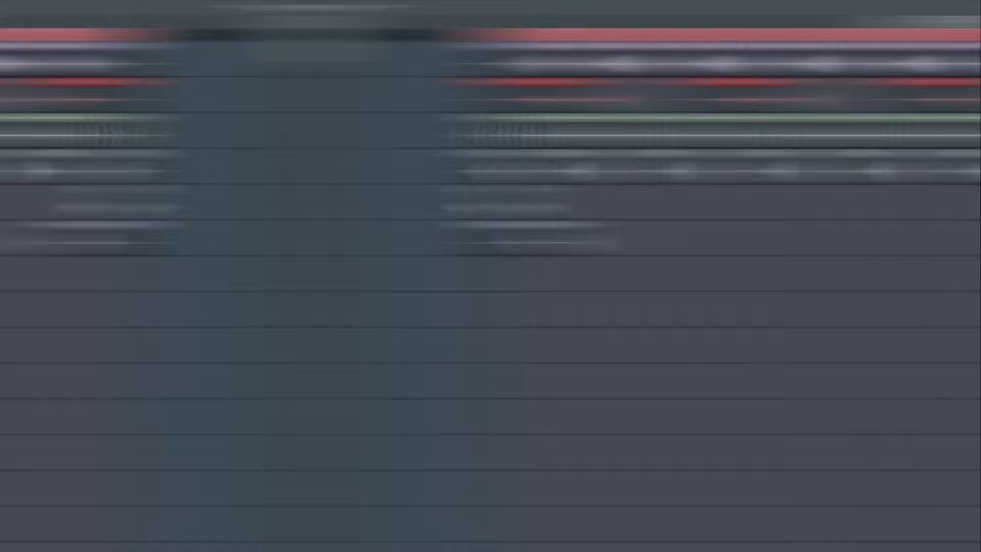
{"action": "left_click_drag", "start_coordinate": [659, 347], "coordinate": [669, 378]}
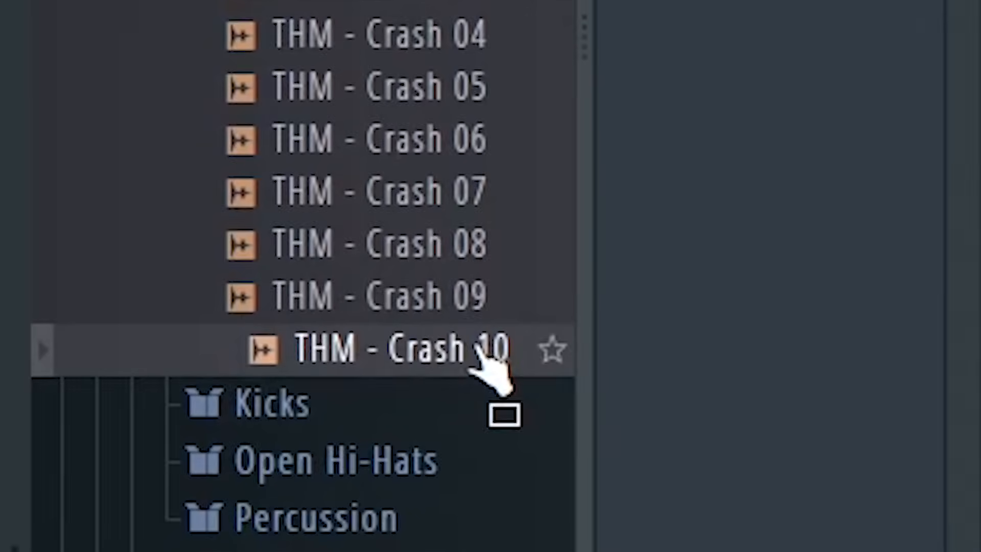
Add THM - Crash 10 on Track 7 starting at bar 17.
{"action": "left_click_drag", "start_coordinate": [476, 346], "coordinate": [143, 278]}
{"action": "double_click", "coordinate": [184, 274]}
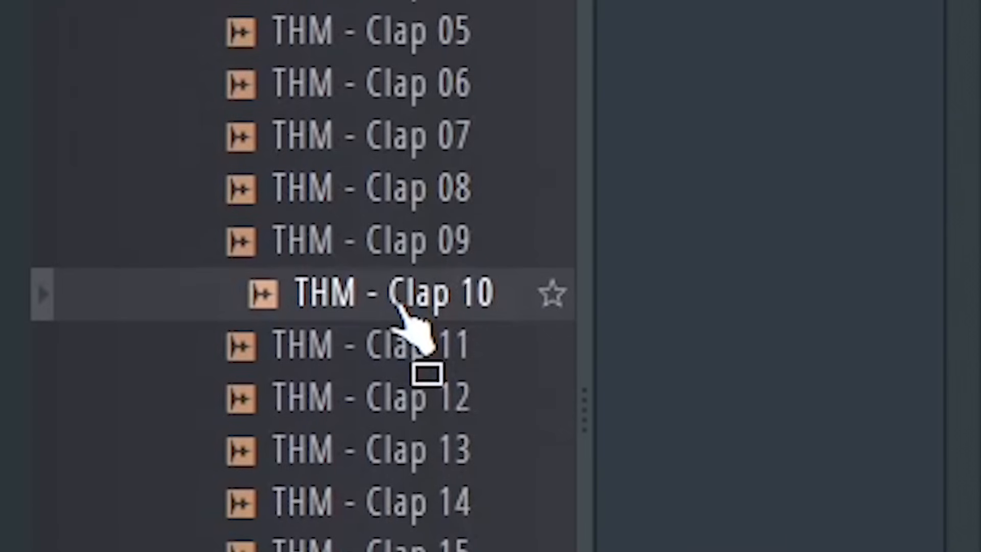
Add THM - Clap 10 on Track 8 before bar 17 and preview it with playback.
{"action": "left_click_drag", "start_coordinate": [403, 312], "coordinate": [232, 327]}
{"action": "double_click", "coordinate": [248, 317]}
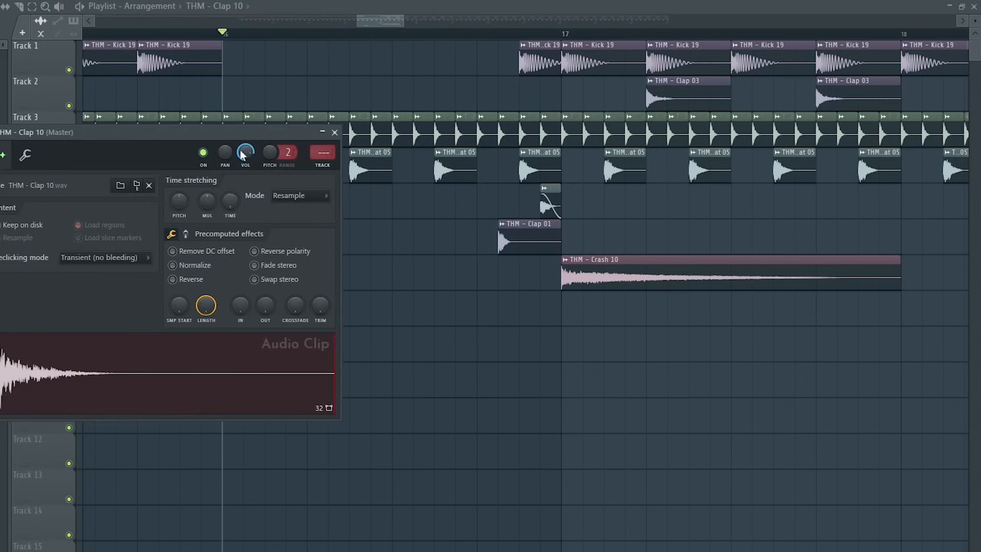
{"action": "key", "text": "space"}
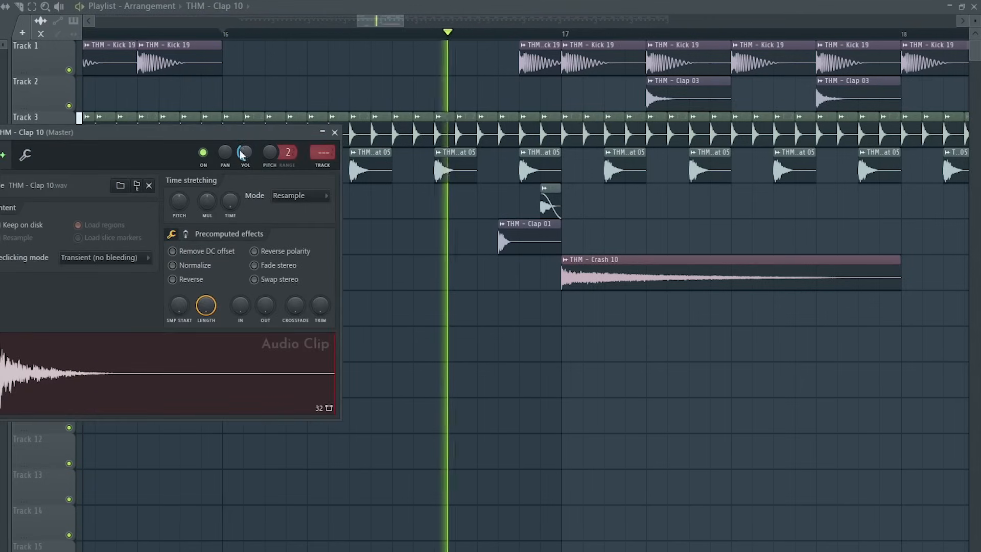
{"action": "key", "text": "space"}
{"action": "left_click", "coordinate": [335, 133]}
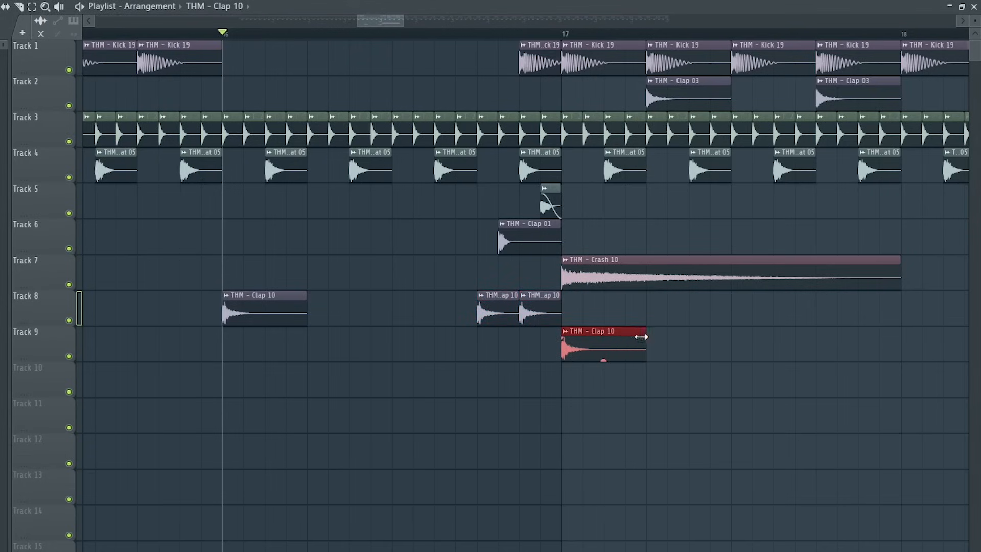
Rearrange the Clap 10 clips on Track 8 just before bar 17, previewing with playback.
{"action": "key", "text": "space"}
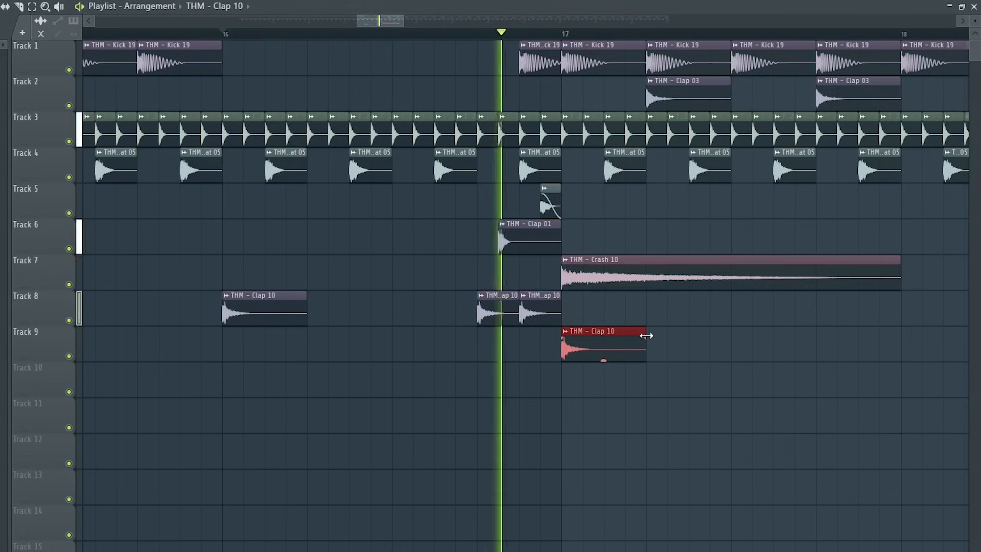
{"action": "key", "text": "space"}
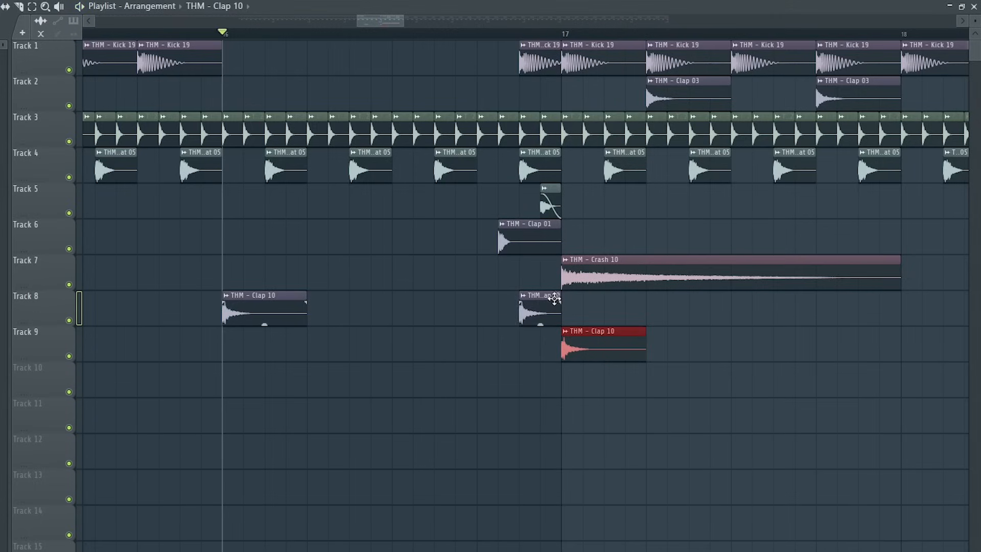
{"action": "left_click_drag", "start_coordinate": [540, 316], "coordinate": [561, 320]}
{"action": "key", "text": "space"}
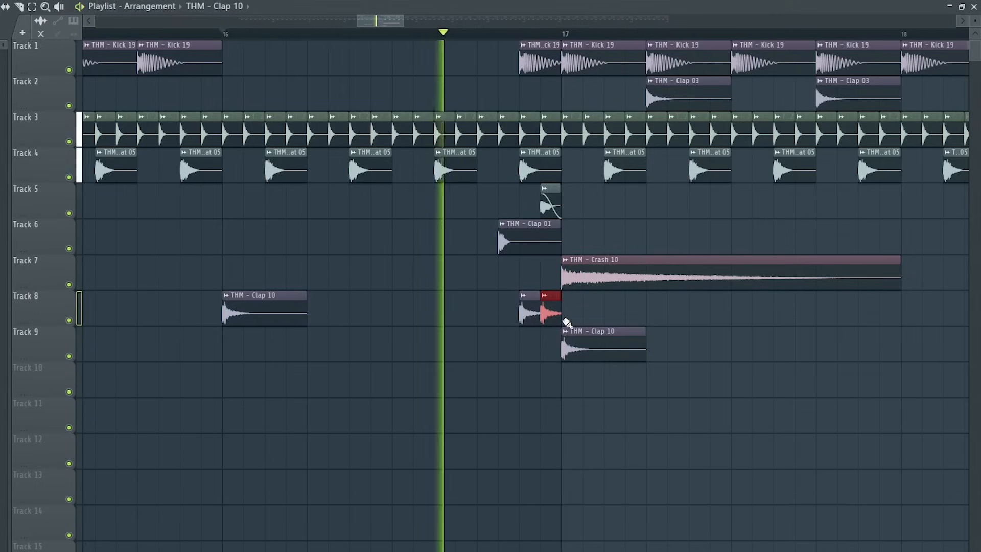
{"action": "key", "text": "space"}
Solo Track 8 and make the last Clap 10 clip unique.
{"action": "right_click", "coordinate": [69, 321]}
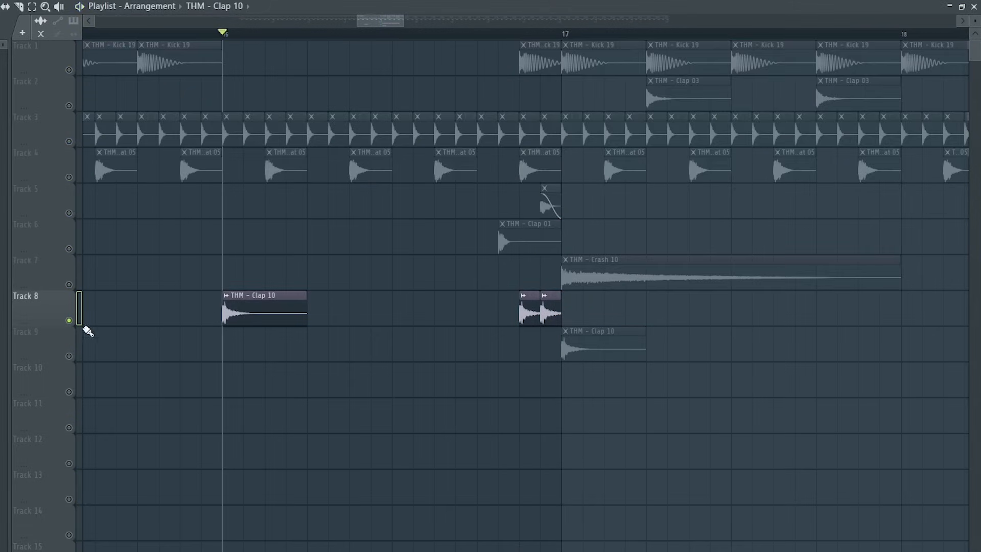
{"action": "left_click", "coordinate": [545, 298]}
{"action": "left_click", "coordinate": [563, 410]}
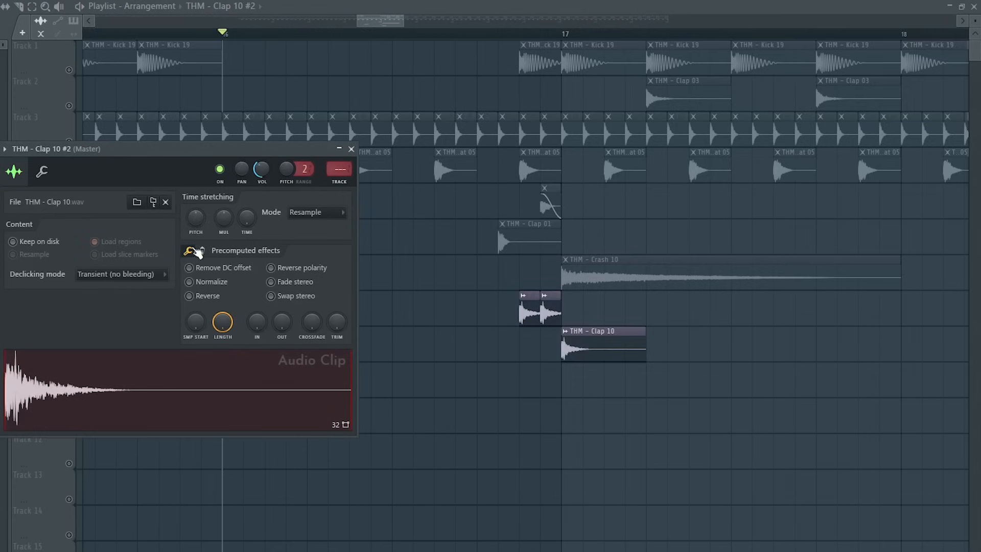
Set the unique clap clip's time stretching mode to Stretch and play it.
{"action": "left_click", "coordinate": [316, 213]}
{"action": "left_click", "coordinate": [308, 245]}
{"action": "key", "text": "space"}
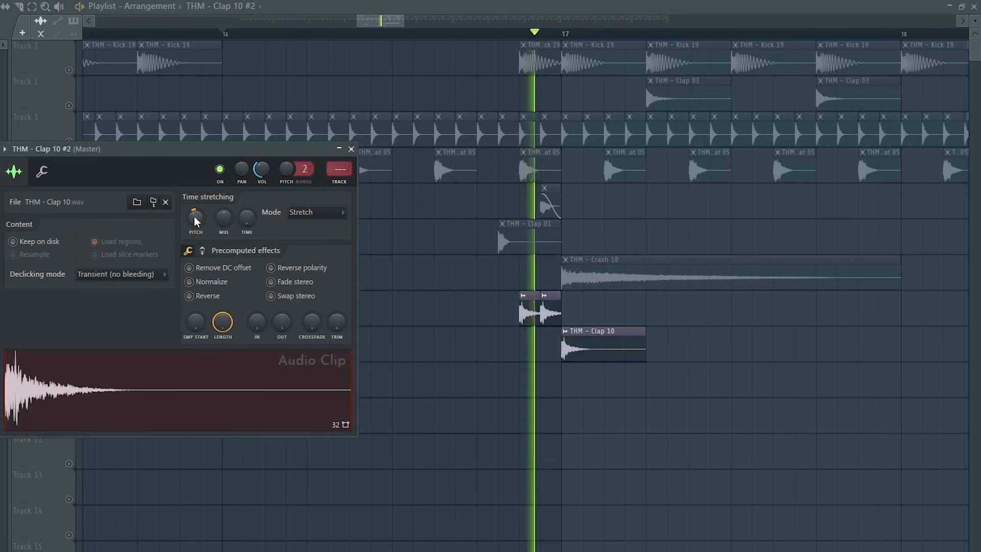
Route the Clap 10 channel to its own mixer track and adjust its ValhallaRoom reverb and Fruity Delay input.
{"action": "key", "text": "space"}
{"action": "left_click", "coordinate": [351, 149]}
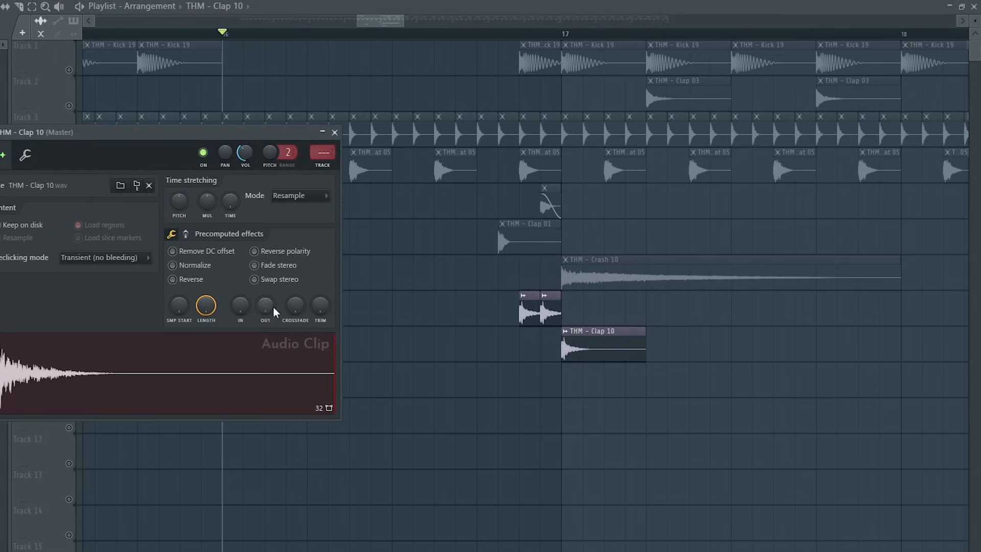
{"action": "left_click", "coordinate": [323, 153]}
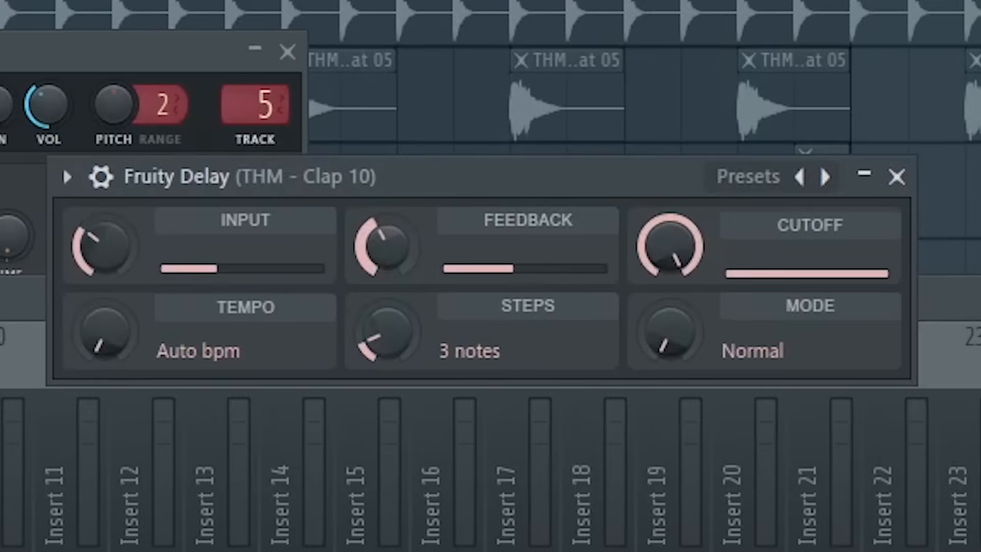
{"action": "left_click_drag", "start_coordinate": [387, 245], "coordinate": [387, 247]}
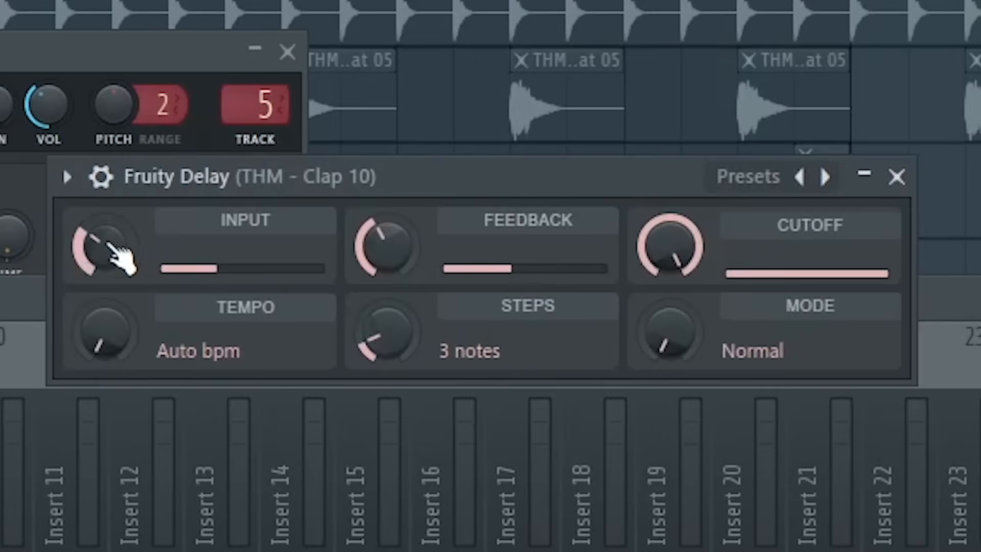
{"action": "left_click_drag", "start_coordinate": [85, 243], "coordinate": [84, 245]}
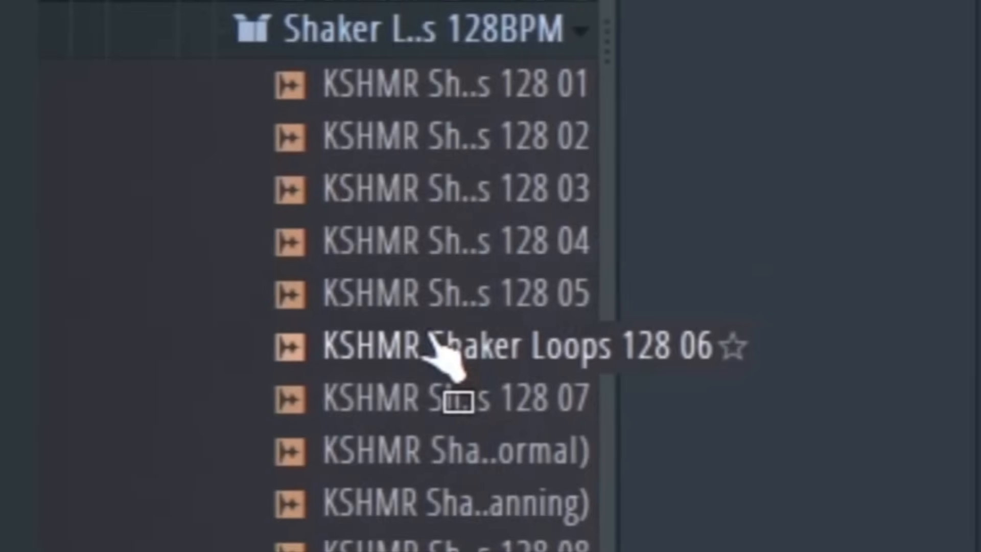
Add the KSHMR Shaker Loops 128 06 sample to the playlist, set its time stretching to Stretch and preview it.
{"action": "left_click_drag", "start_coordinate": [439, 345], "coordinate": [980, 370]}
{"action": "double_click", "coordinate": [136, 390]}
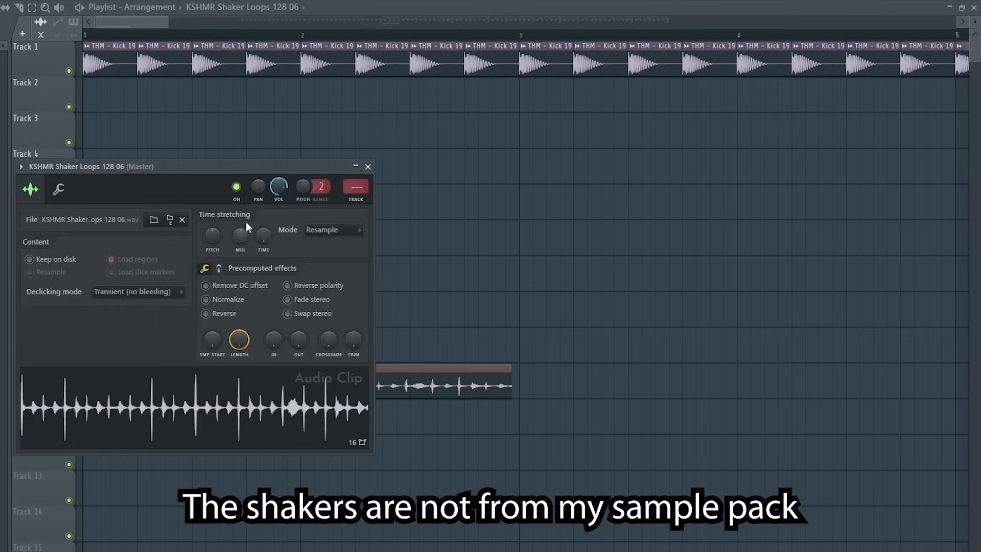
{"action": "left_click", "coordinate": [350, 231]}
{"action": "left_click", "coordinate": [325, 267]}
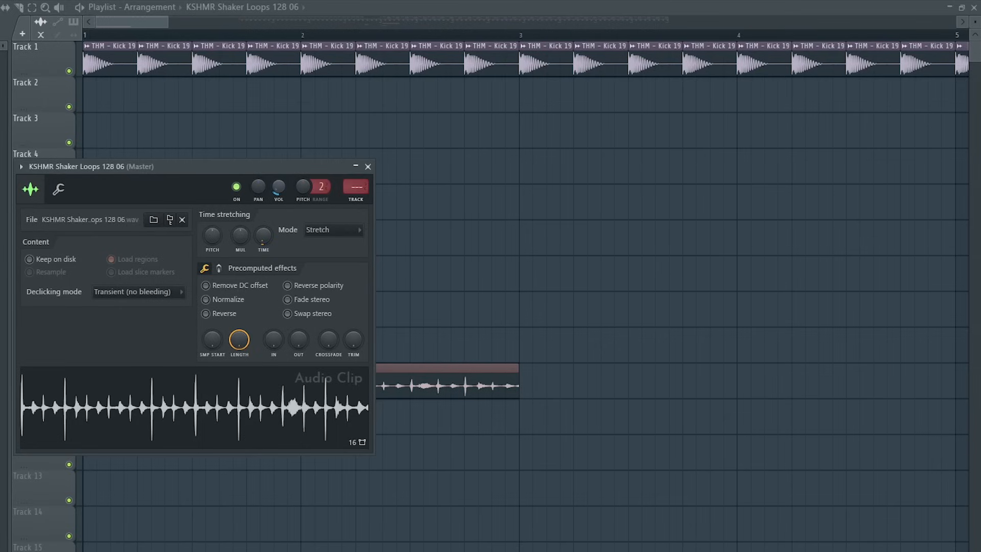
{"action": "key", "text": "space"}
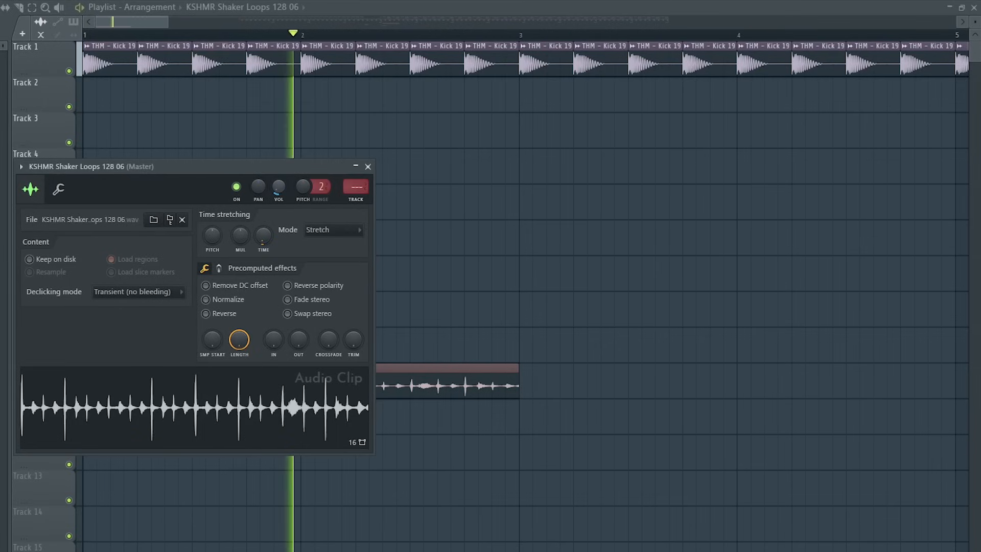
{"action": "left_click", "coordinate": [368, 166]}
{"action": "key", "text": "space"}
Select the shaker loop clip on Track 10 and duplicate it repeatedly along the track.
{"action": "scroll", "coordinate": [332, 377], "scroll_direction": "down", "scroll_amount": 4}
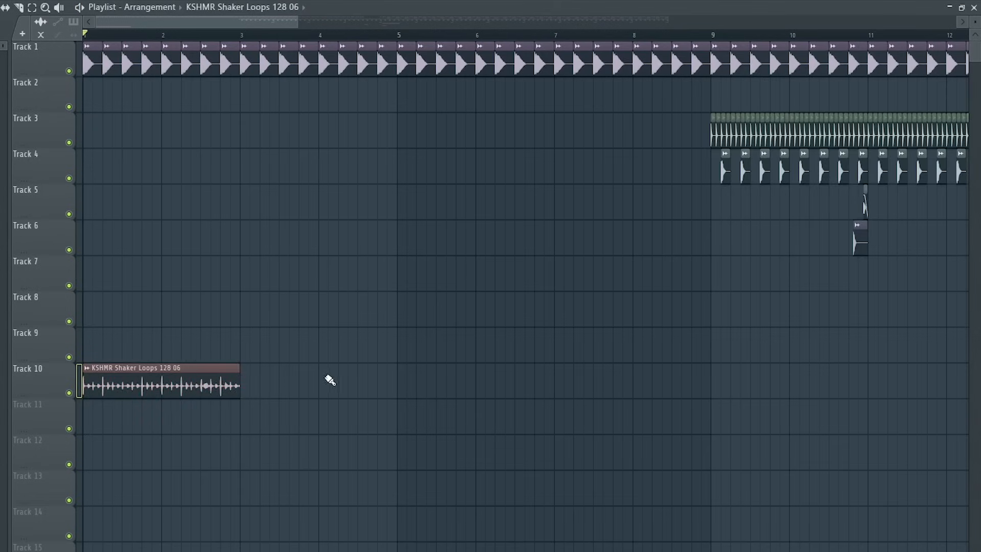
{"action": "left_click_drag", "start_coordinate": [329, 378], "coordinate": [232, 360]}
{"action": "key", "text": "ctrl+b"}
{"action": "key", "text": "ctrl+b"}
{"action": "key", "text": "ctrl+b"}
{"action": "key", "text": "ctrl+b"}
{"action": "key", "text": "ctrl+b"}
{"action": "key", "text": "ctrl+b"}
{"action": "key", "text": "ctrl+b"}
{"action": "key", "text": "ctrl+b"}
{"action": "key", "text": "ctrl+b"}
{"action": "key", "text": "ctrl+b"}
{"action": "key", "text": "ctrl+b"}
{"action": "scroll", "coordinate": [271, 360], "scroll_direction": "down", "scroll_amount": 4}
{"action": "key", "text": "ctrl+b"}
{"action": "key", "text": "ctrl+b"}
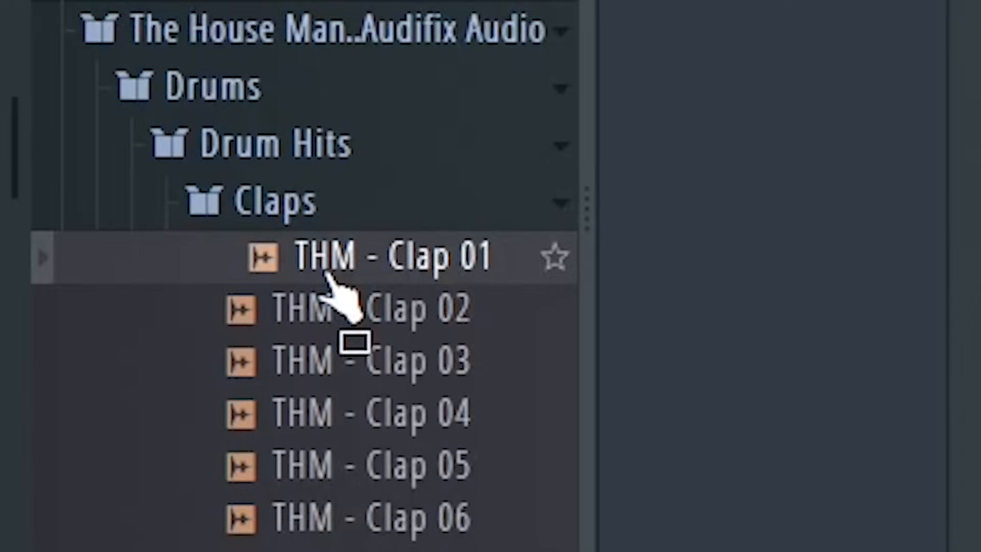
Scroll through The House Maniac sample folders in the browser.
{"action": "scroll", "coordinate": [338, 297], "scroll_direction": "down", "scroll_amount": 20}
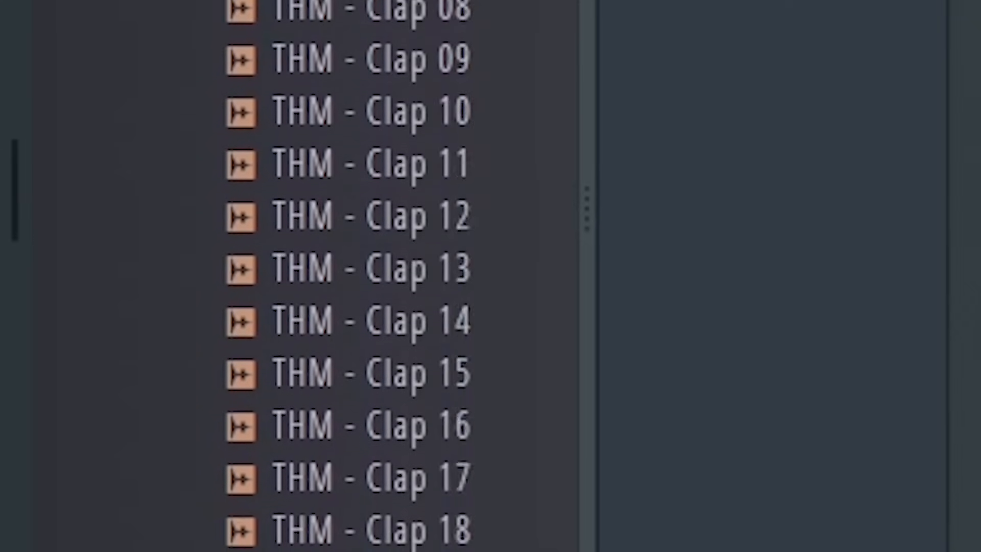
{"action": "scroll", "coordinate": [337, 276], "scroll_direction": "down", "scroll_amount": 20}
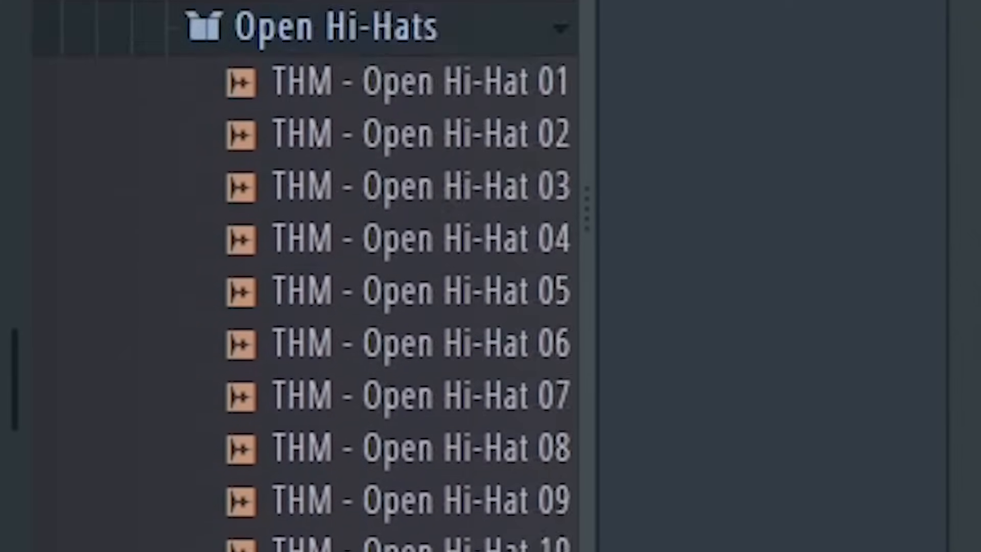
{"action": "scroll", "coordinate": [337, 276], "scroll_direction": "down", "scroll_amount": 20}
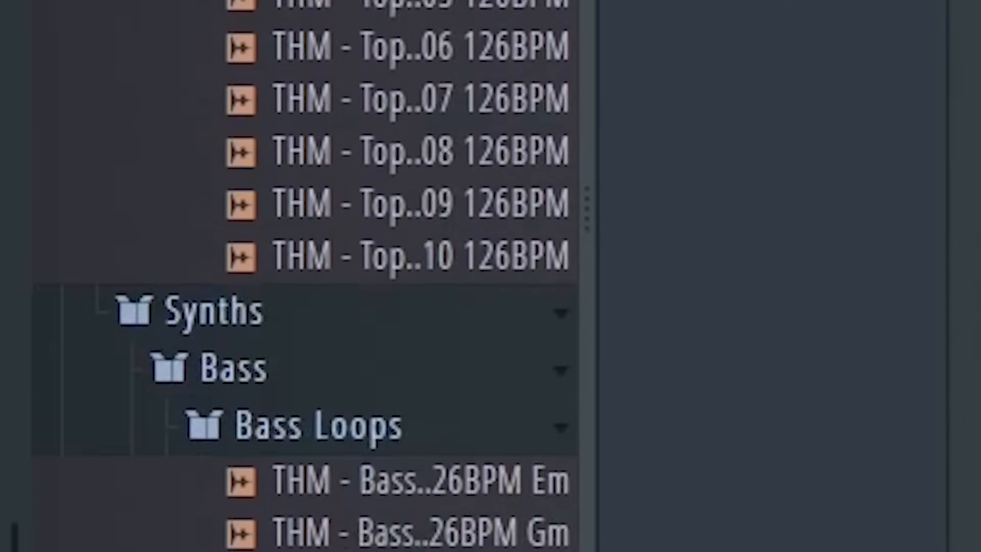
{"action": "scroll", "coordinate": [338, 276], "scroll_direction": "down", "scroll_amount": 15}
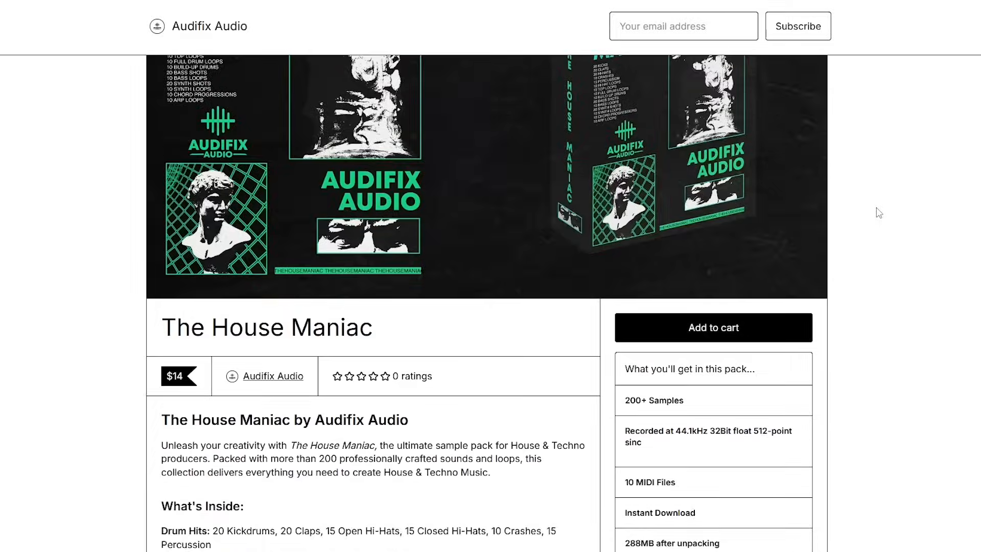
Read The House Maniac product page on the Audifix Audio store.
{"action": "scroll", "coordinate": [877, 212], "scroll_direction": "down", "scroll_amount": 5}
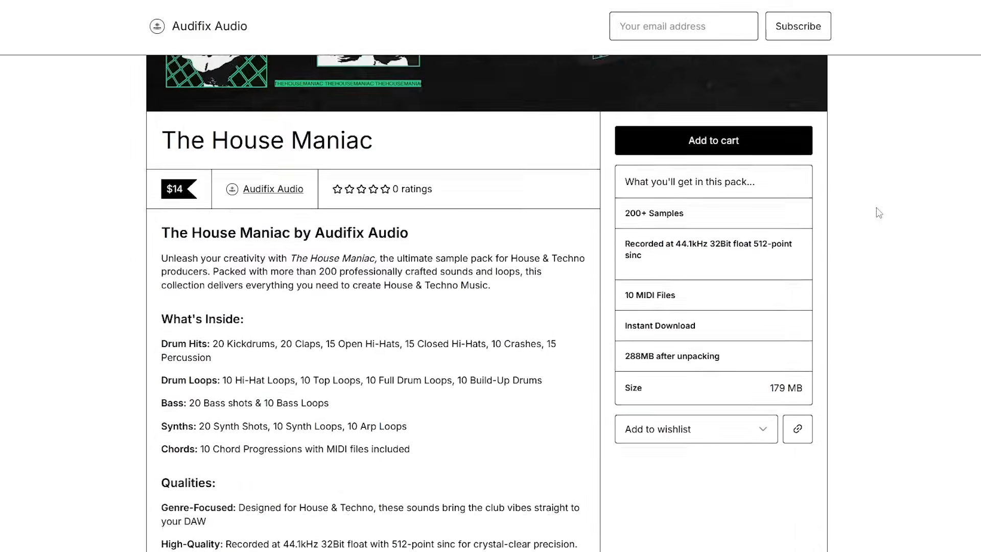
{"action": "scroll", "coordinate": [879, 212], "scroll_direction": "down", "scroll_amount": 2}
{"action": "scroll", "coordinate": [879, 213], "scroll_direction": "up", "scroll_amount": 6}
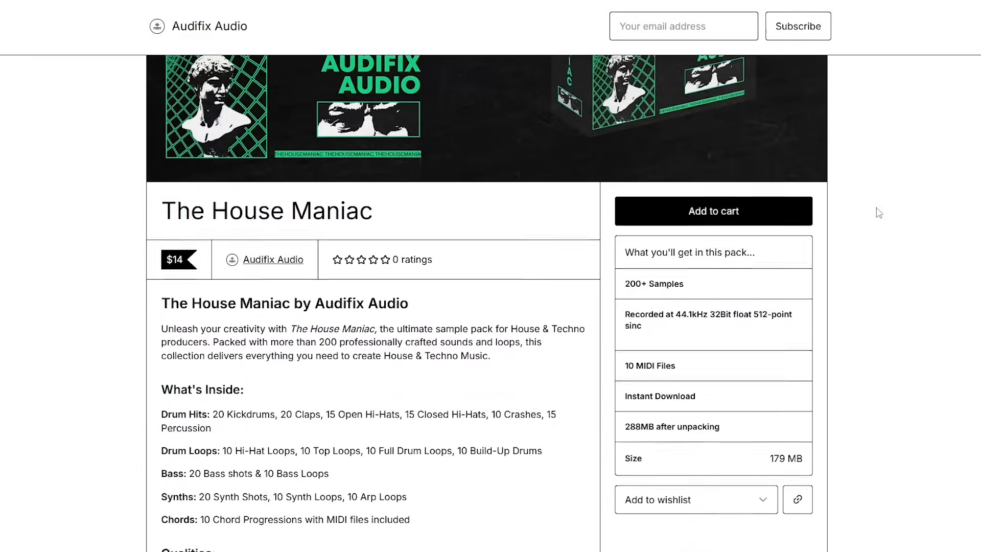
{"action": "scroll", "coordinate": [879, 212], "scroll_direction": "down", "scroll_amount": 3}
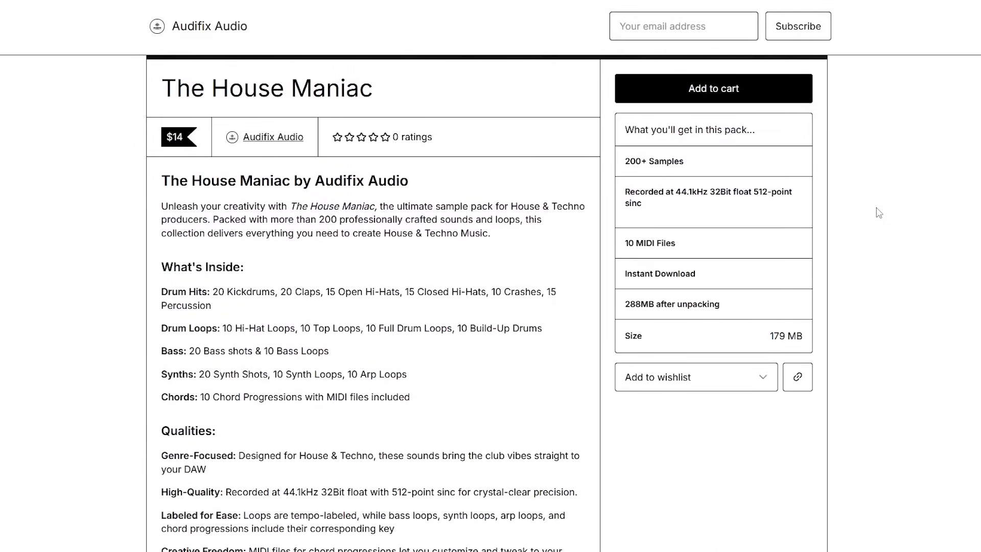
{"action": "scroll", "coordinate": [879, 212], "scroll_direction": "down", "scroll_amount": 1}
{"action": "scroll", "coordinate": [879, 213], "scroll_direction": "down", "scroll_amount": 3}
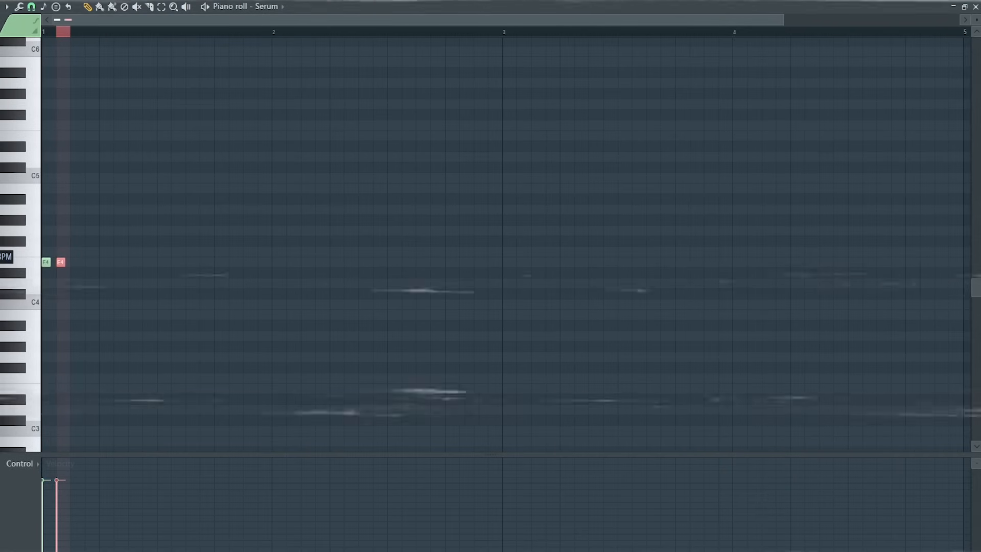
Adjust the length of the Serum bass notes and transpose four selected E4 notes up an octave to E5.
{"action": "key", "text": "ctrl+a"}
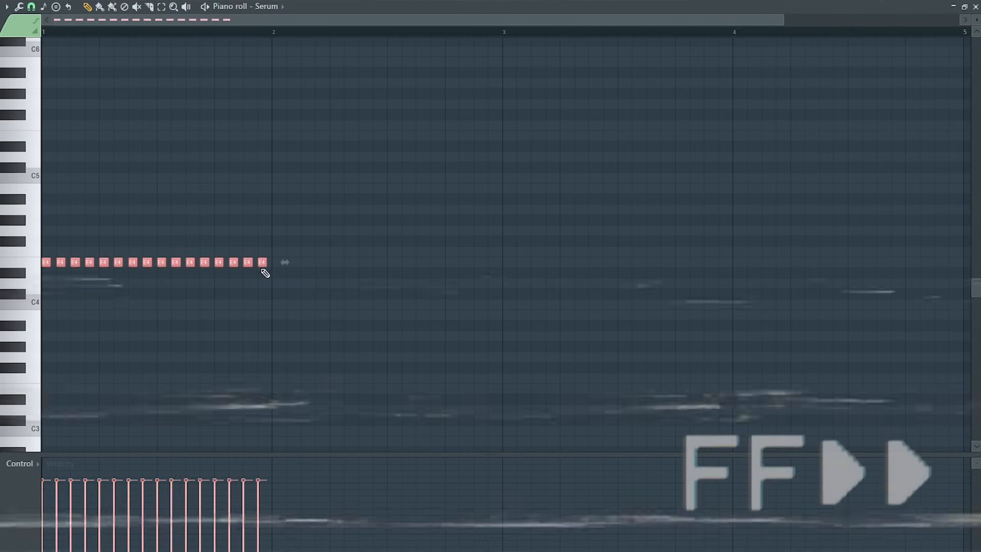
{"action": "left_click_drag", "start_coordinate": [267, 264], "coordinate": [263, 265]}
{"action": "left_click_drag", "start_coordinate": [267, 264], "coordinate": [269, 265]}
{"action": "left_click_drag", "start_coordinate": [72, 226], "coordinate": [85, 297]}
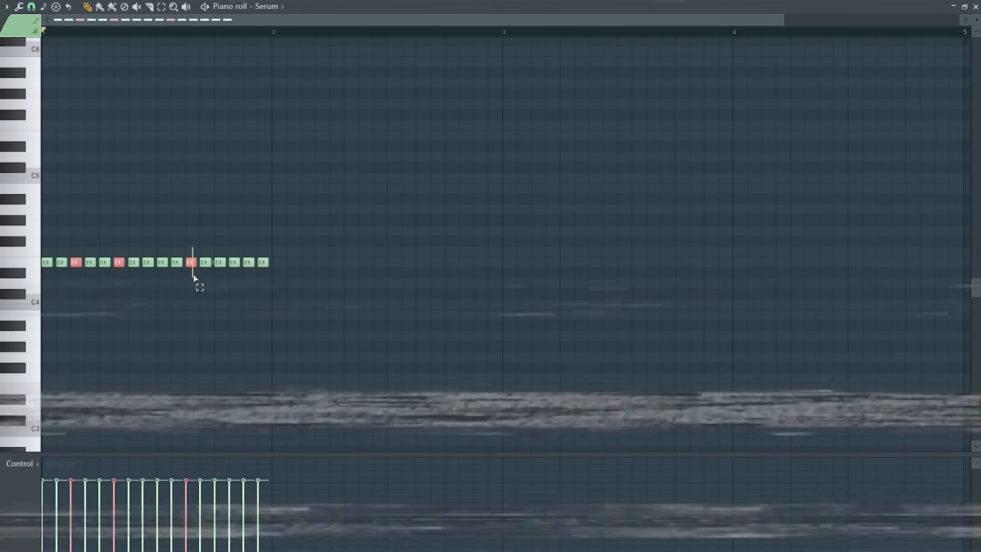
{"action": "left_click_drag", "start_coordinate": [236, 252], "coordinate": [234, 272]}
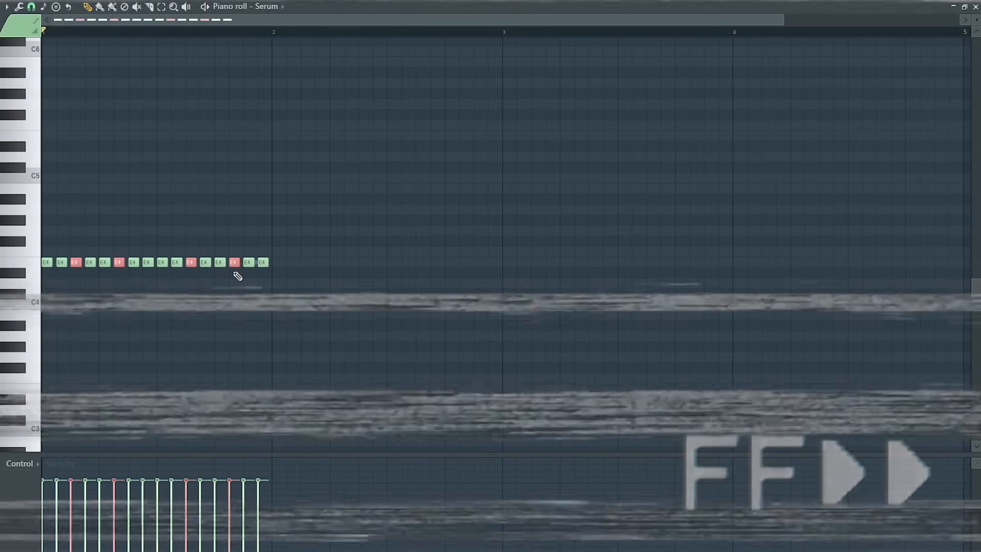
{"action": "key", "text": "ctrl+Up"}
{"action": "scroll", "coordinate": [236, 276], "scroll_direction": "up", "scroll_amount": 1}
{"action": "key", "text": "ctrl+d"}
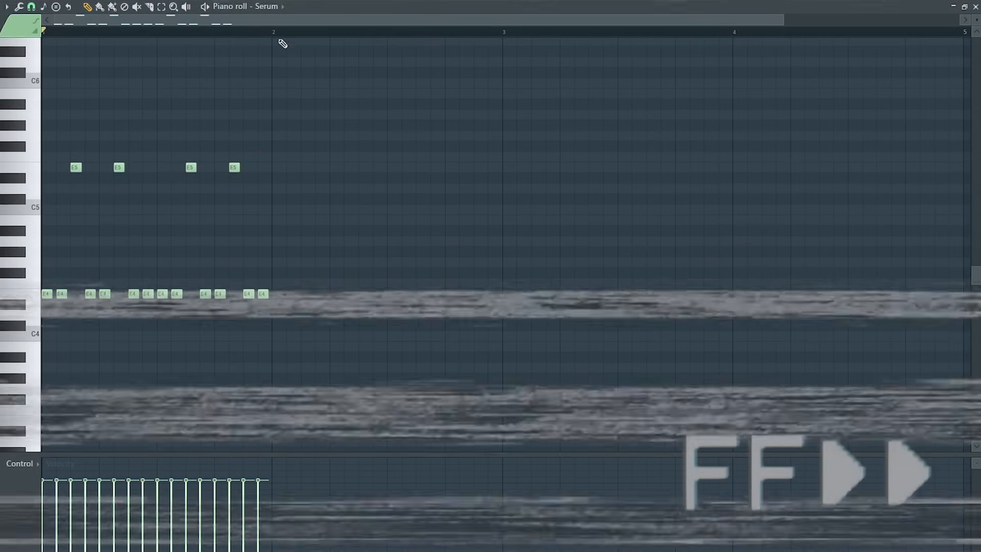
Select all bass notes and duplicate the one-bar pattern to fill four bars.
{"action": "key", "text": "ctrl+a"}
{"action": "key", "text": "ctrl+b"}
{"action": "key", "text": "ctrl+b"}
{"action": "key", "text": "ctrl+b"}
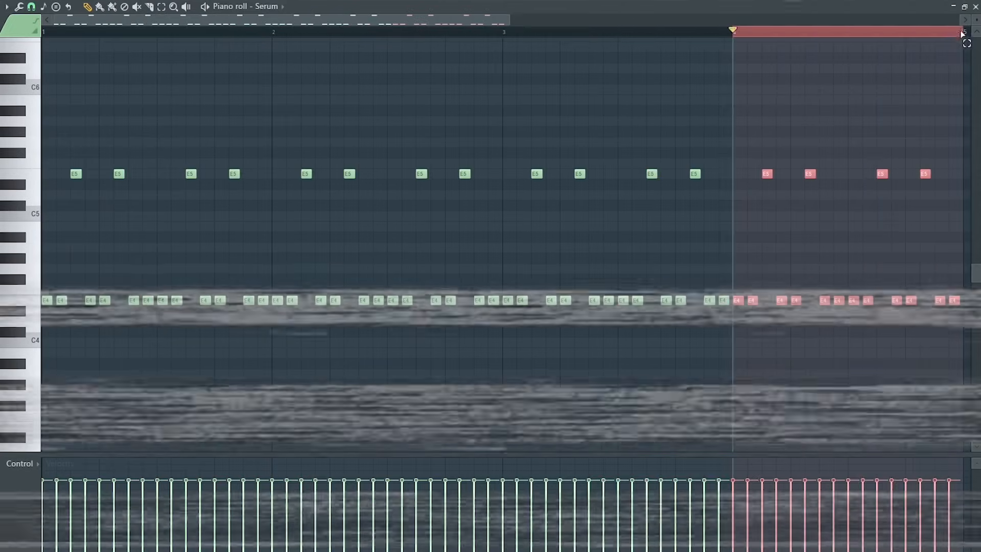
{"action": "key", "text": "ctrl+d"}
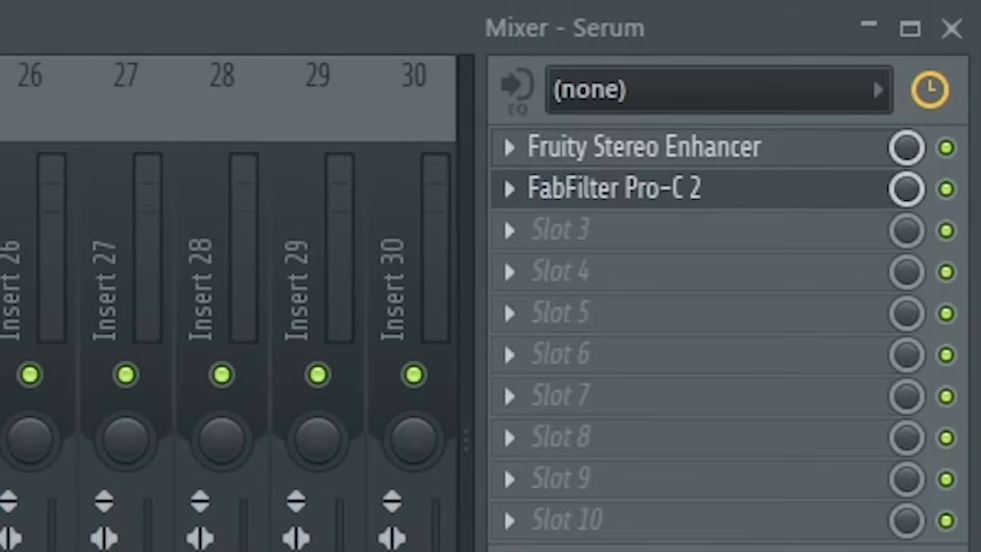
Open FabFilter Pro-C 2 on the Serum mixer track and tweak its threshold, attack and release during playback.
{"action": "left_click", "coordinate": [635, 189]}
{"action": "key", "text": "space"}
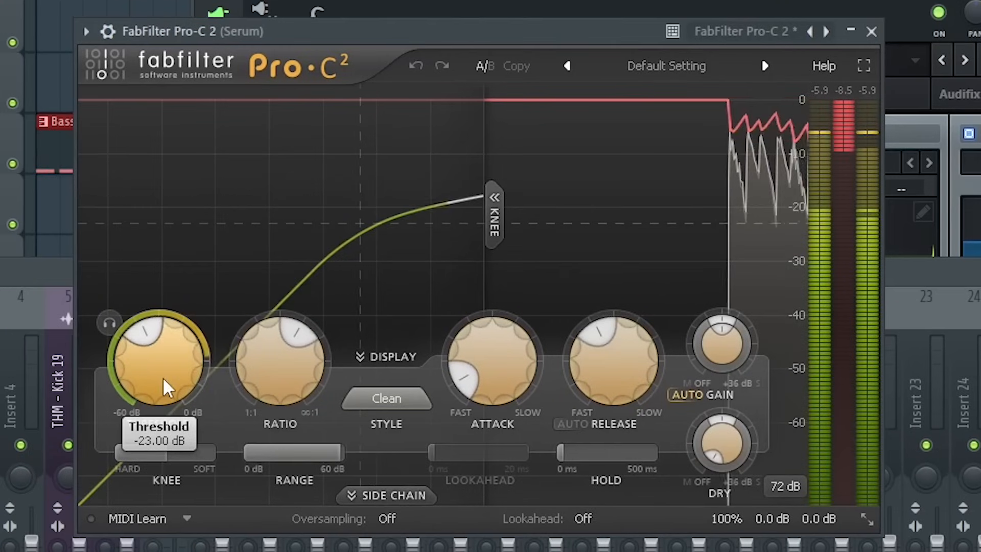
{"action": "mouse_move", "coordinate": [162, 376]}
{"action": "left_mouse_down"}
{"action": "mouse_move", "coordinate": [163, 385]}
{"action": "mouse_move", "coordinate": [164, 373]}
{"action": "left_mouse_up"}
{"action": "left_click_drag", "start_coordinate": [541, 383], "coordinate": [572, 529]}
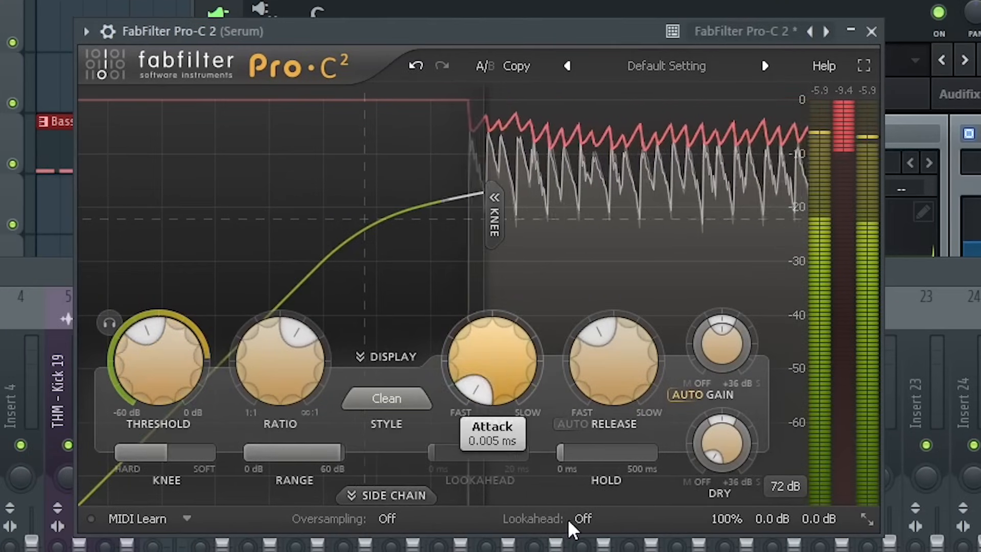
{"action": "left_click_drag", "start_coordinate": [142, 340], "coordinate": [143, 339]}
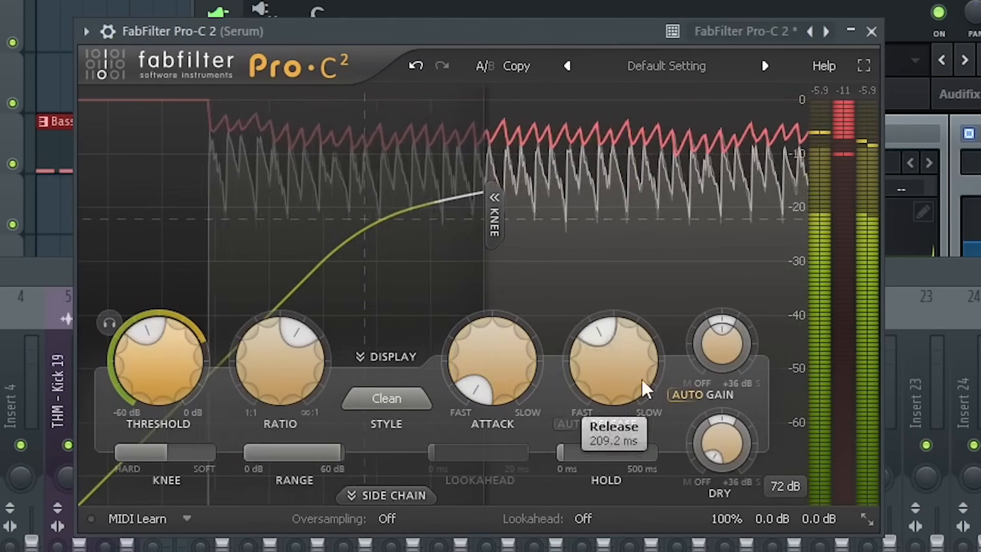
{"action": "mouse_move", "coordinate": [819, 519]}
{"action": "left_click_drag", "start_coordinate": [828, 443], "coordinate": [817, 415]}
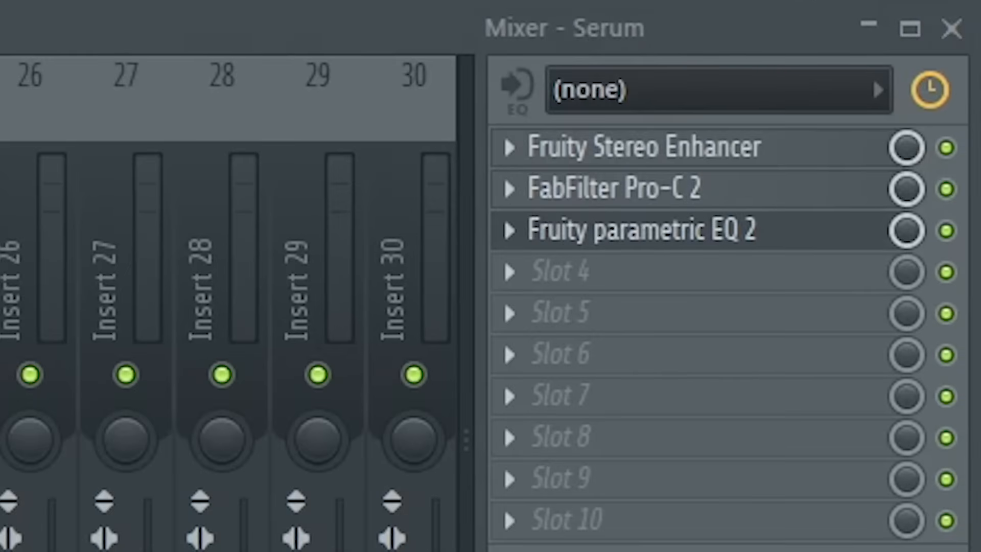
In Fruity parametric EQ 2, set band 7 to Low pass and move its frequency down to about 2 kHz.
{"action": "left_click", "coordinate": [532, 230]}
{"action": "right_click", "coordinate": [583, 267]}
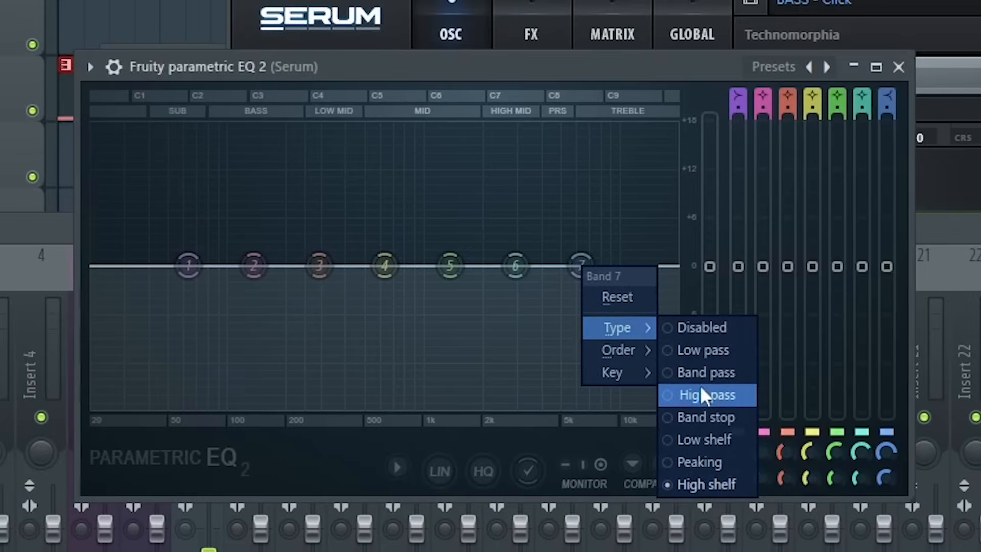
{"action": "left_click", "coordinate": [700, 352]}
{"action": "left_click_drag", "start_coordinate": [583, 271], "coordinate": [486, 265]}
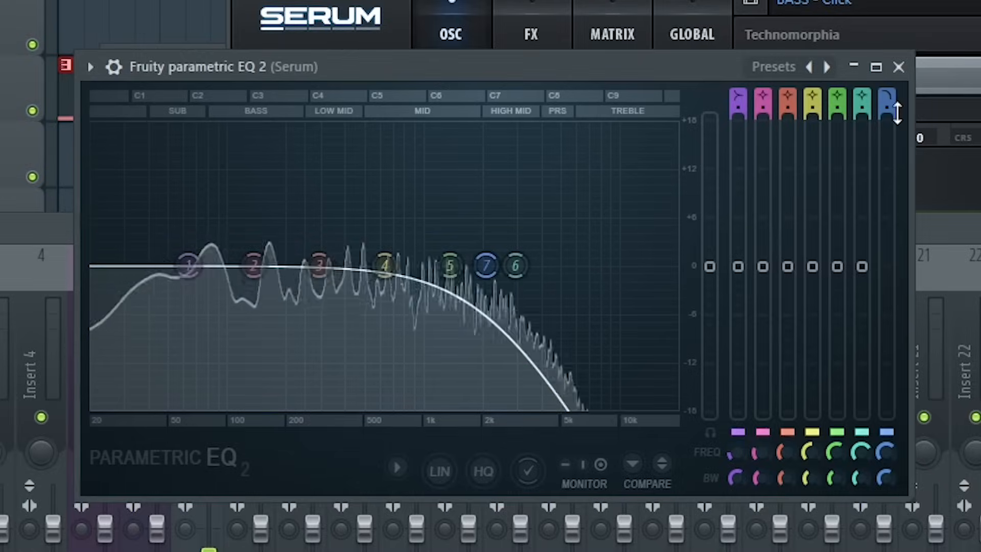
{"action": "left_click", "coordinate": [899, 67]}
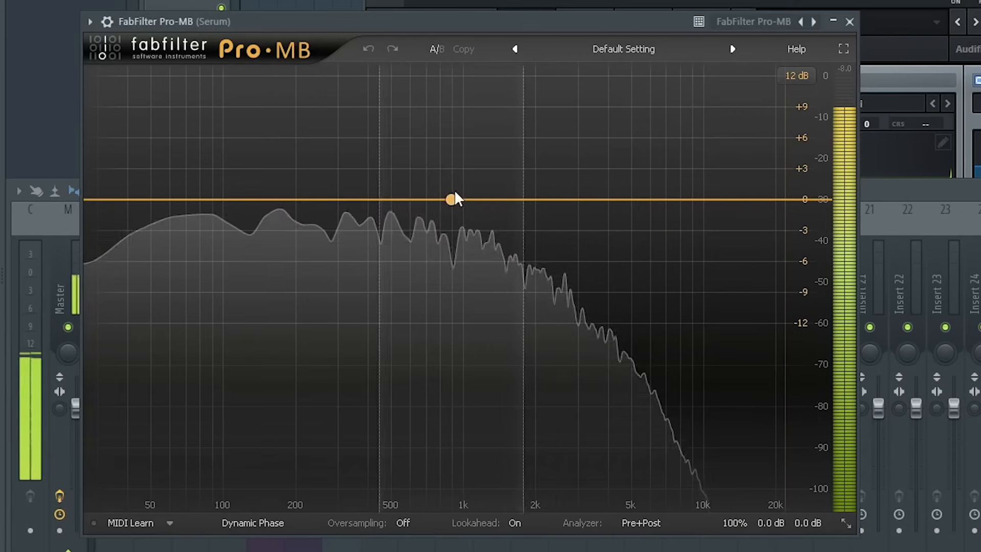
Add a Pro-MB compression band and widen it to cover everything above about 700 Hz.
{"action": "left_click", "coordinate": [502, 199]}
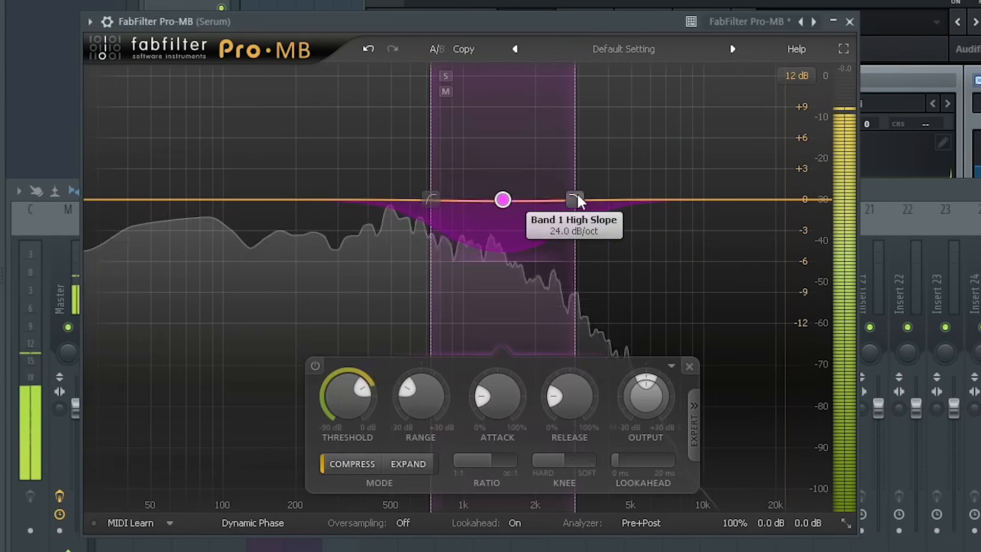
{"action": "left_click_drag", "start_coordinate": [578, 199], "coordinate": [831, 200]}
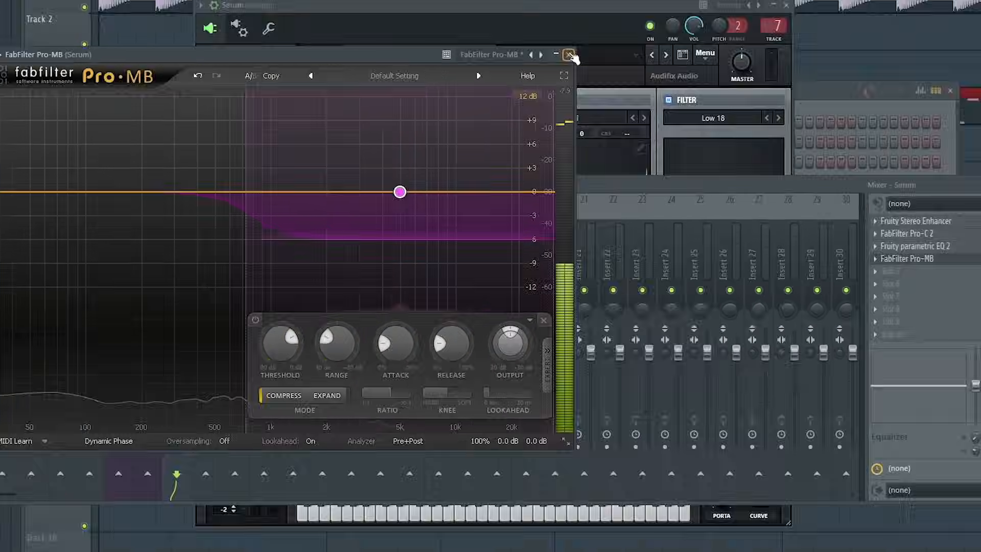
{"action": "left_click", "coordinate": [850, 22]}
Rename mixer insert 25 to "Sidechain".
{"action": "left_click", "coordinate": [664, 248]}
{"action": "right_click", "coordinate": [676, 256]}
{"action": "left_click", "coordinate": [716, 442]}
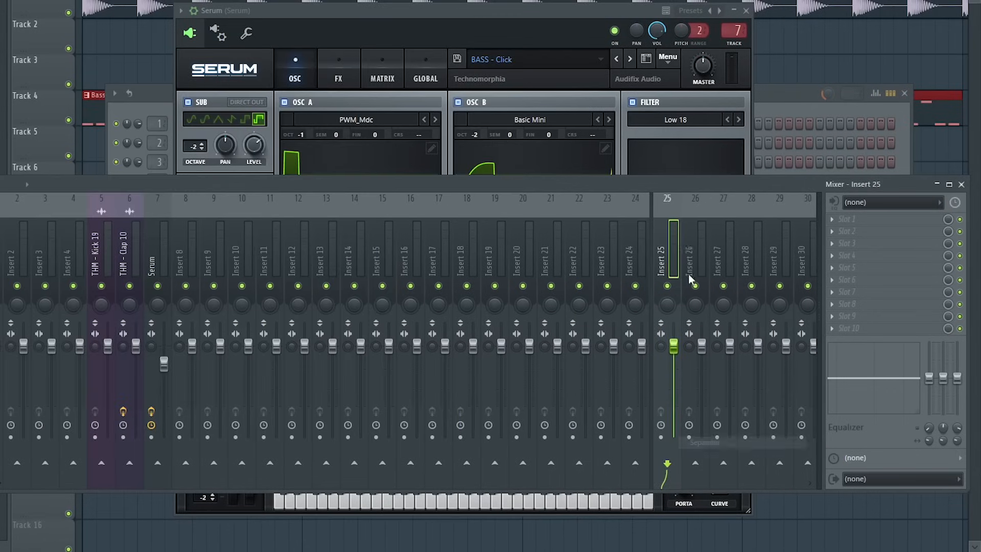
{"action": "double_click", "coordinate": [661, 230]}
{"action": "type", "text": "Sidechain"}
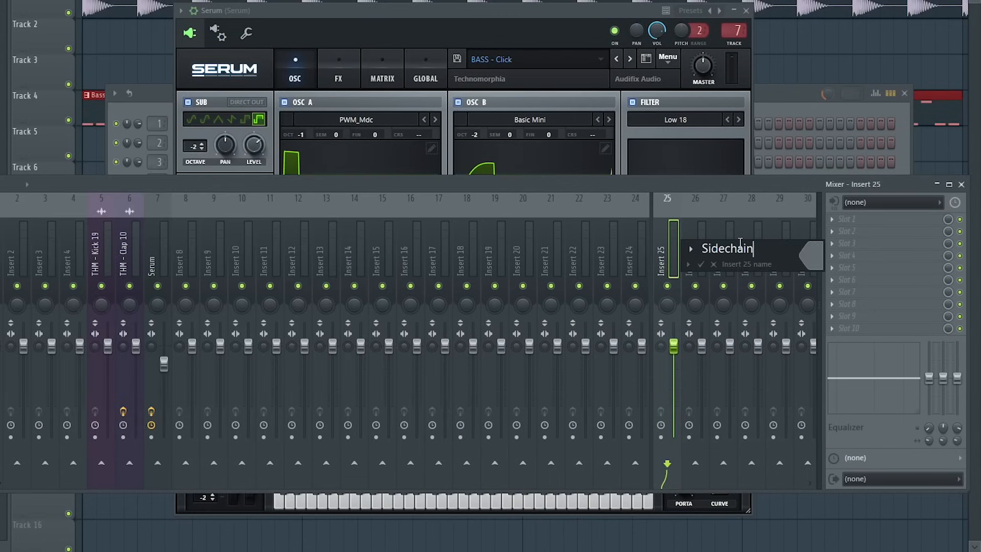
{"action": "left_click", "coordinate": [813, 255]}
Route the THM - Kick 19 track only to the Sidechain insert.
{"action": "left_click", "coordinate": [954, 534]}
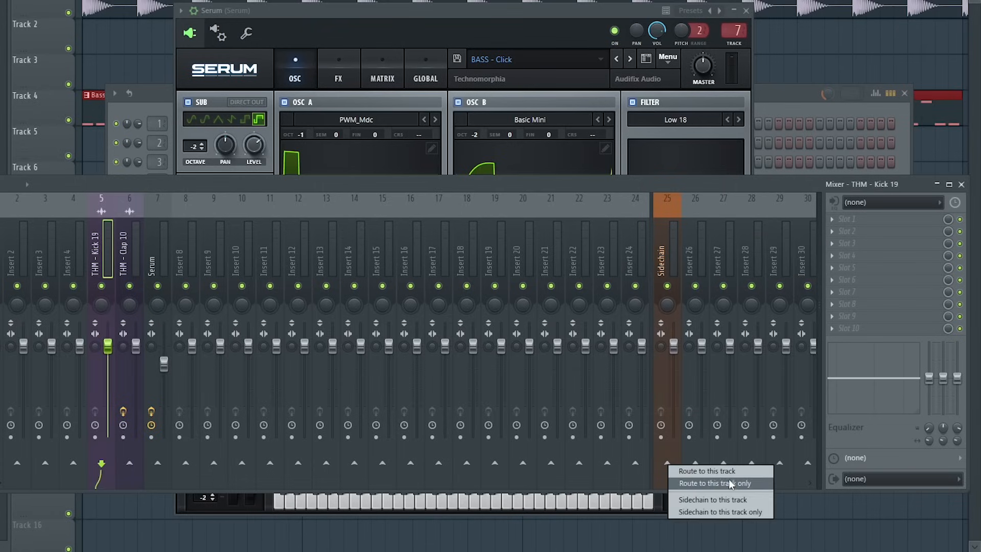
{"action": "left_click", "coordinate": [729, 483]}
Add Fruity Limiter to the Sidechain insert and set its sidechain input to THM - Kick 19.
{"action": "left_click", "coordinate": [164, 263]}
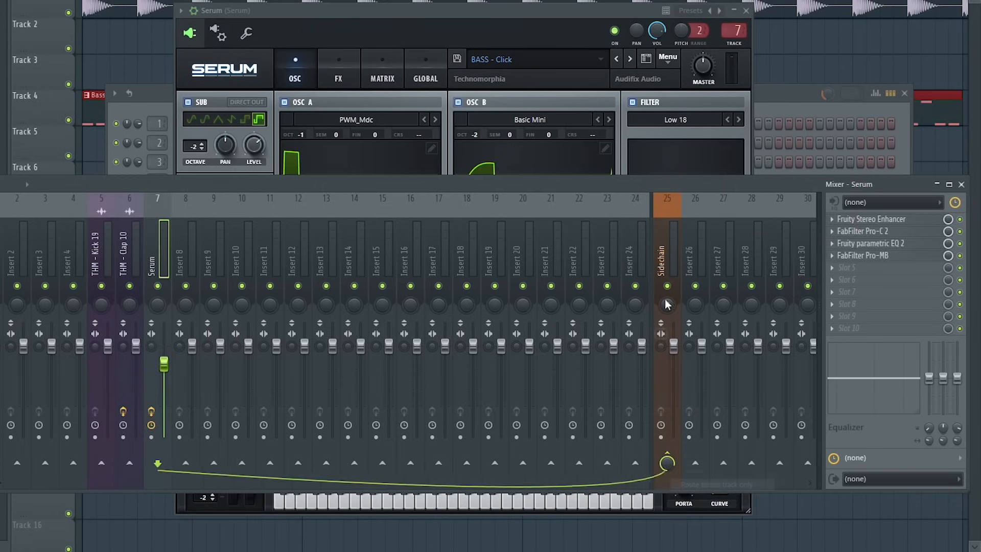
{"action": "left_click", "coordinate": [667, 305]}
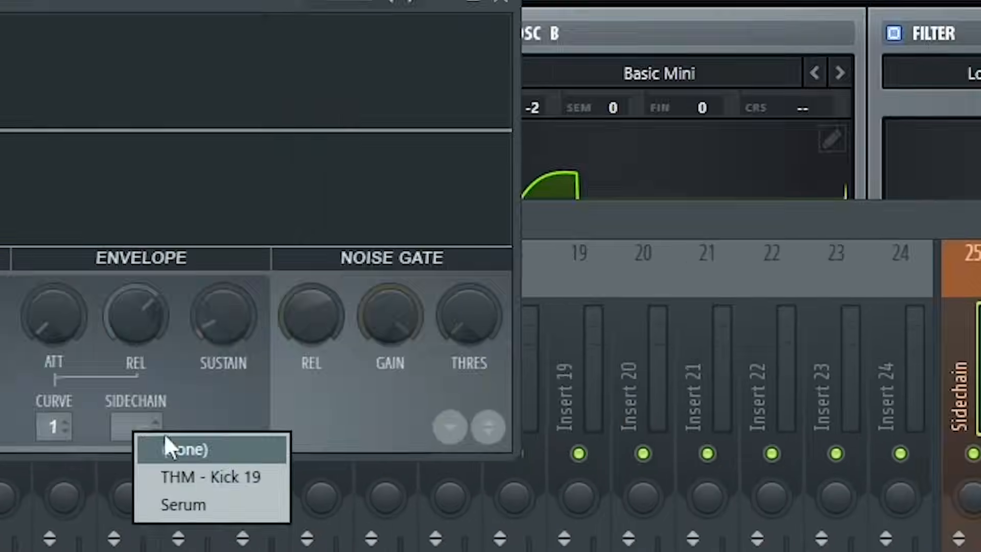
{"action": "left_click", "coordinate": [208, 476]}
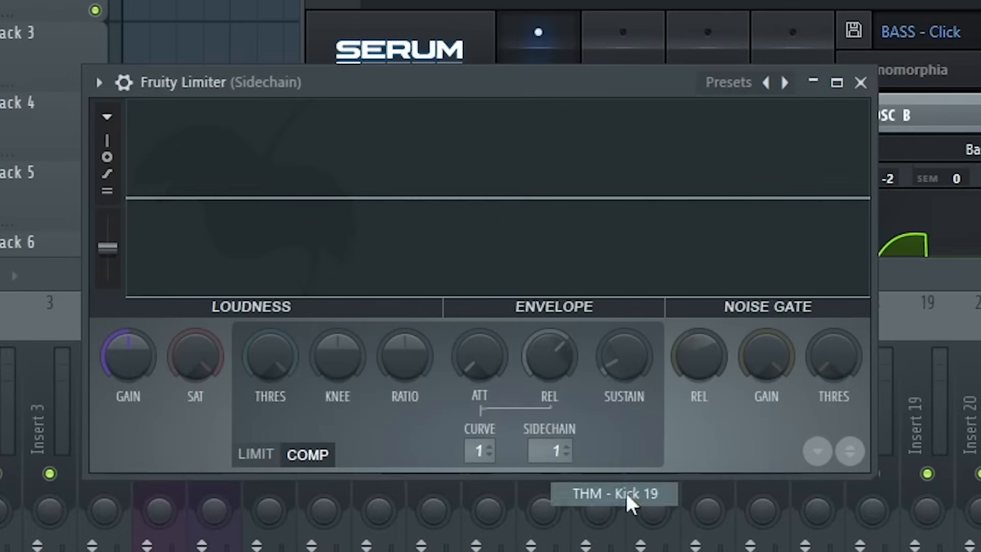
{"action": "left_click", "coordinate": [625, 491]}
Dial in the limiter's compressor threshold and ratio in COMP mode.
{"action": "left_click_drag", "start_coordinate": [286, 358], "coordinate": [287, 388]}
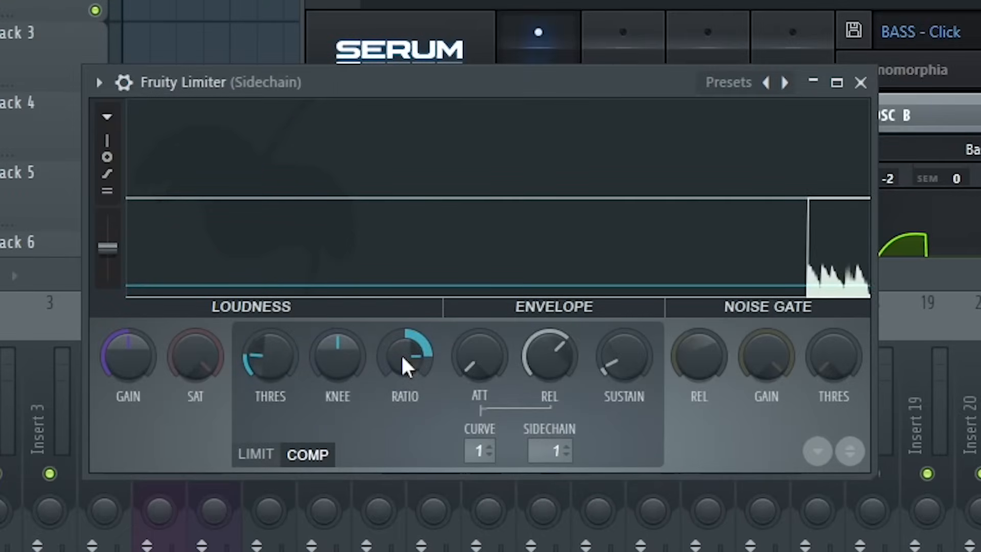
{"action": "left_click_drag", "start_coordinate": [269, 359], "coordinate": [268, 369]}
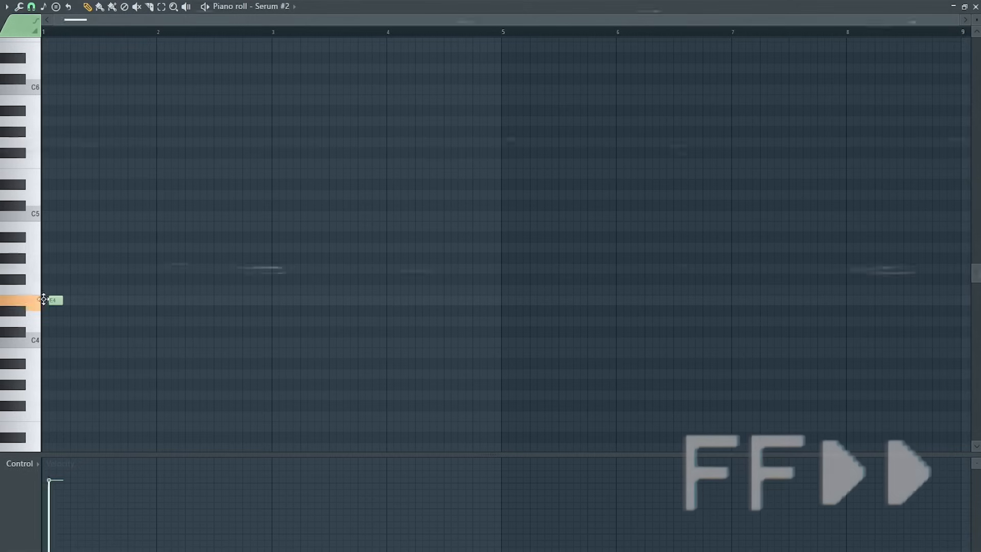
In the Serum #2 piano roll, draw a one-bar chord of E4, G4 and B4 at bar 1.
{"action": "left_click_drag", "start_coordinate": [65, 302], "coordinate": [146, 302]}
{"action": "left_click", "coordinate": [62, 269]}
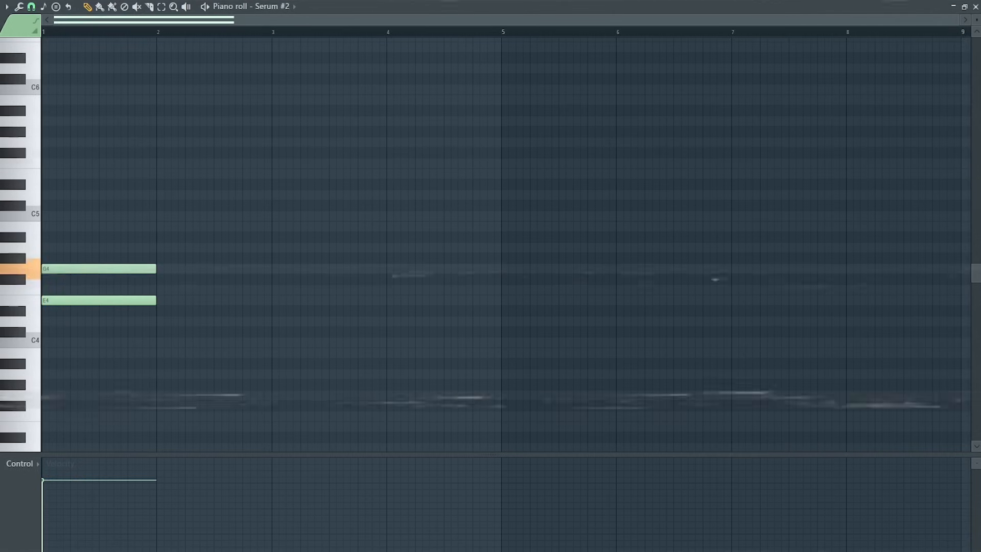
{"action": "left_click", "coordinate": [64, 226]}
Add a one-bar chord of D4, F#4 and A4 at bar 3 and start playback.
{"action": "left_click", "coordinate": [273, 321]}
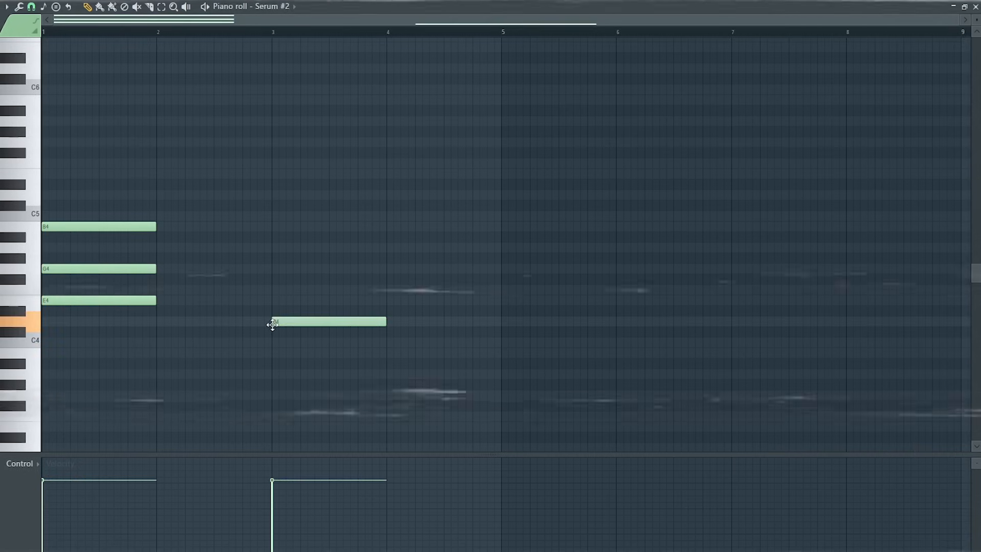
{"action": "left_click", "coordinate": [273, 279]}
{"action": "left_click", "coordinate": [273, 247]}
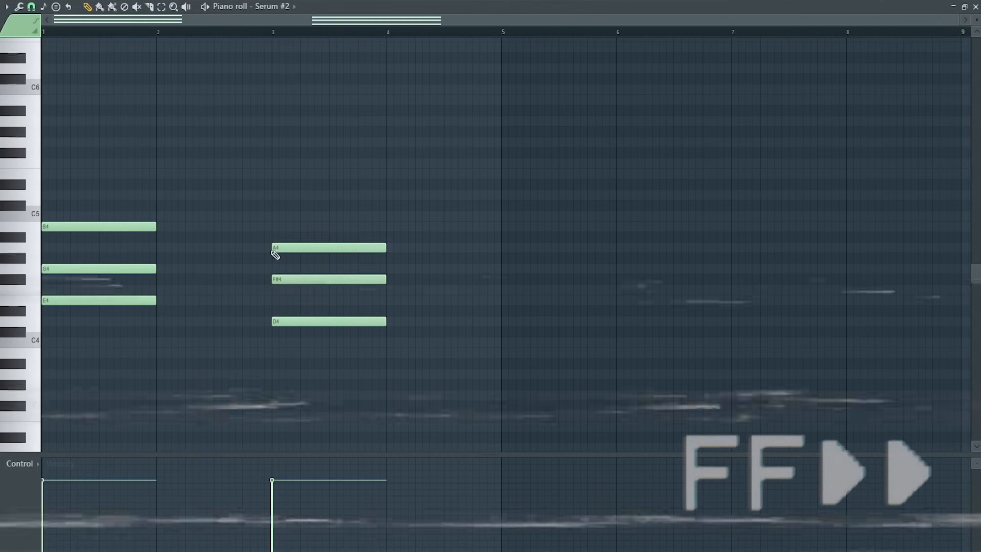
{"action": "key", "text": "space"}
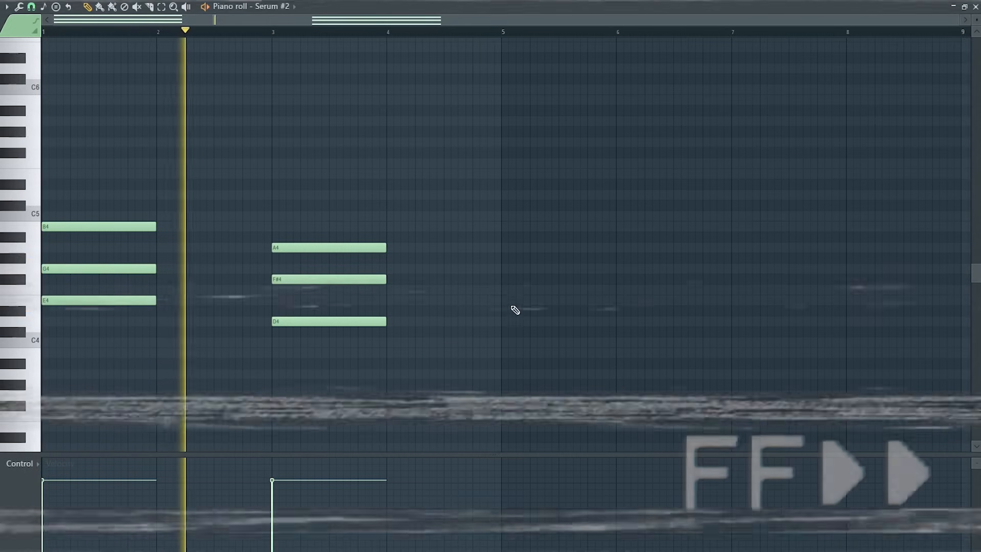
Add a one-bar chord of F#4, A4 and B4 at bar 5.
{"action": "left_click", "coordinate": [503, 279]}
{"action": "left_click", "coordinate": [502, 247]}
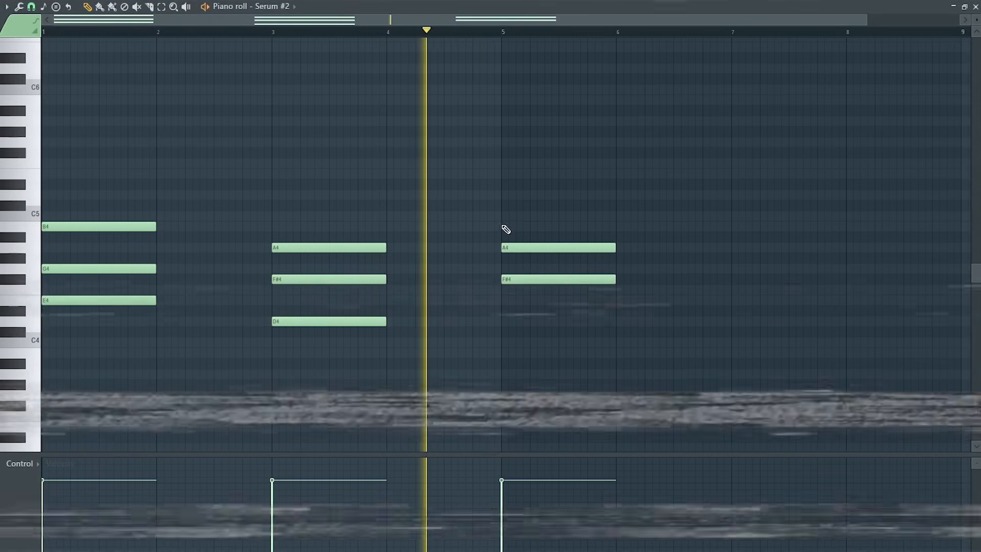
{"action": "left_click", "coordinate": [504, 226]}
Add a one-bar chord of E4, F#4 and G4 at bar 7, toggling playback to audition it.
{"action": "left_click", "coordinate": [734, 300]}
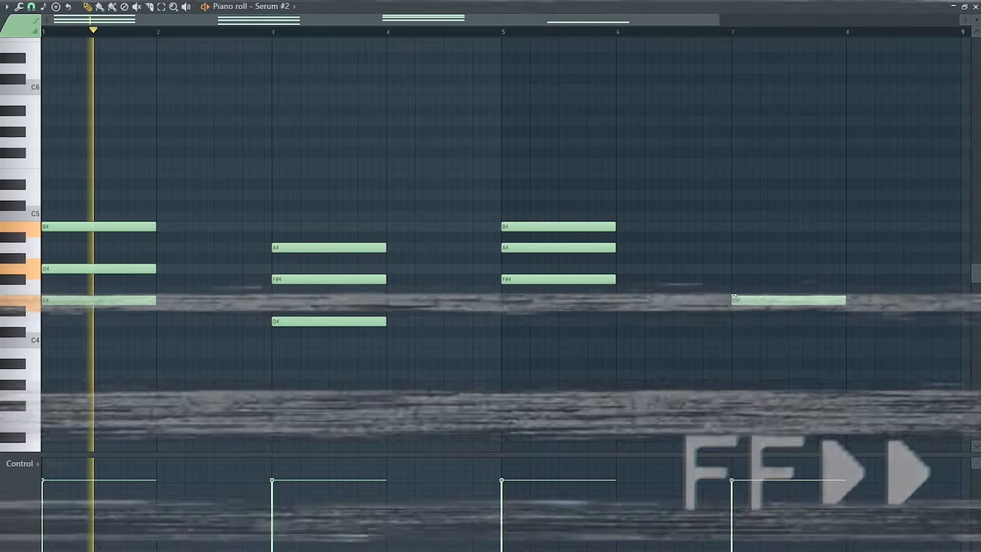
{"action": "key", "text": "space"}
{"action": "left_click", "coordinate": [735, 279]}
{"action": "left_click", "coordinate": [736, 268]}
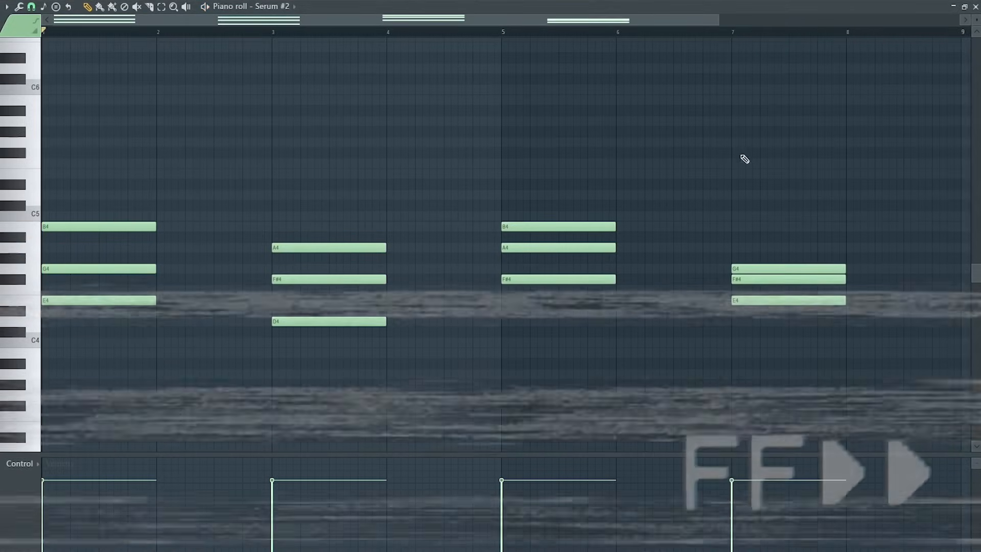
{"action": "key", "text": "space"}
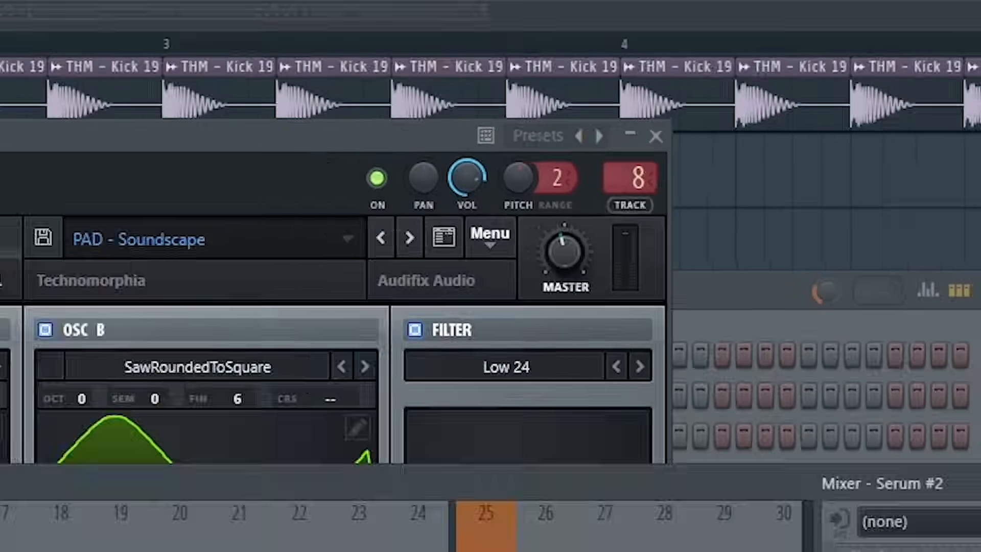
Lower the Serum #2 pad's mixer fader.
{"action": "left_click_drag", "start_coordinate": [194, 352], "coordinate": [197, 384]}
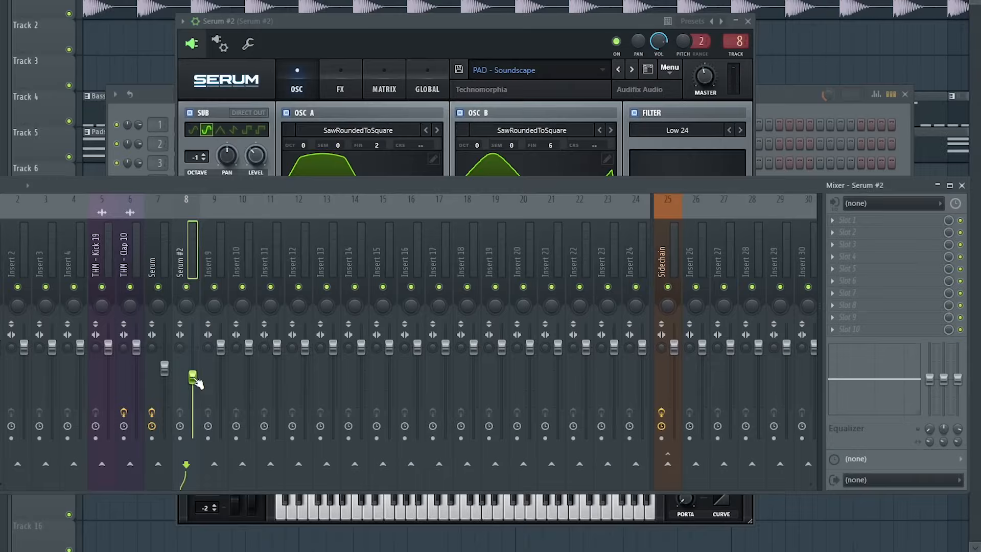
{"action": "left_click", "coordinate": [736, 478]}
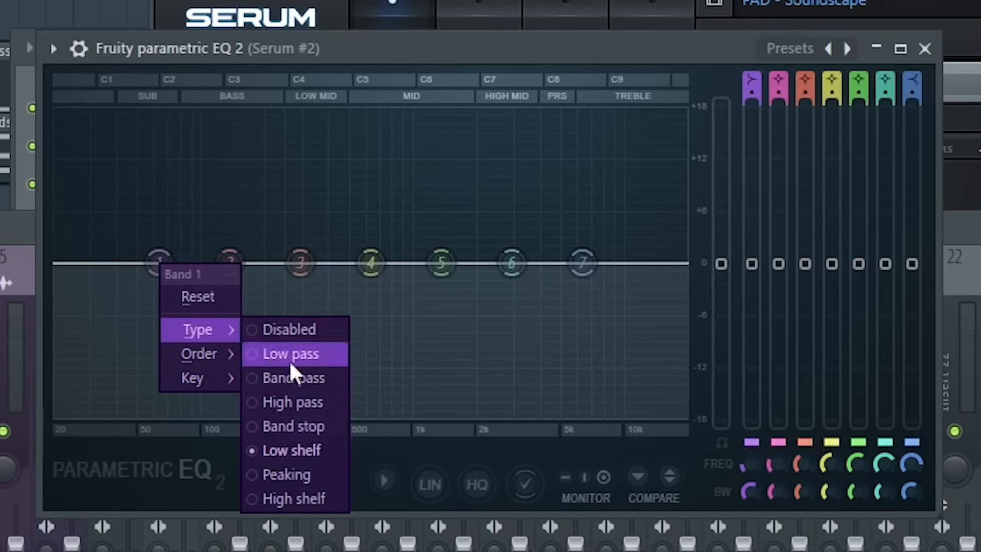
Add Fruity parametric EQ 2 to Serum #2 and raise its low-cut band to about 200 Hz.
{"action": "left_click", "coordinate": [293, 402]}
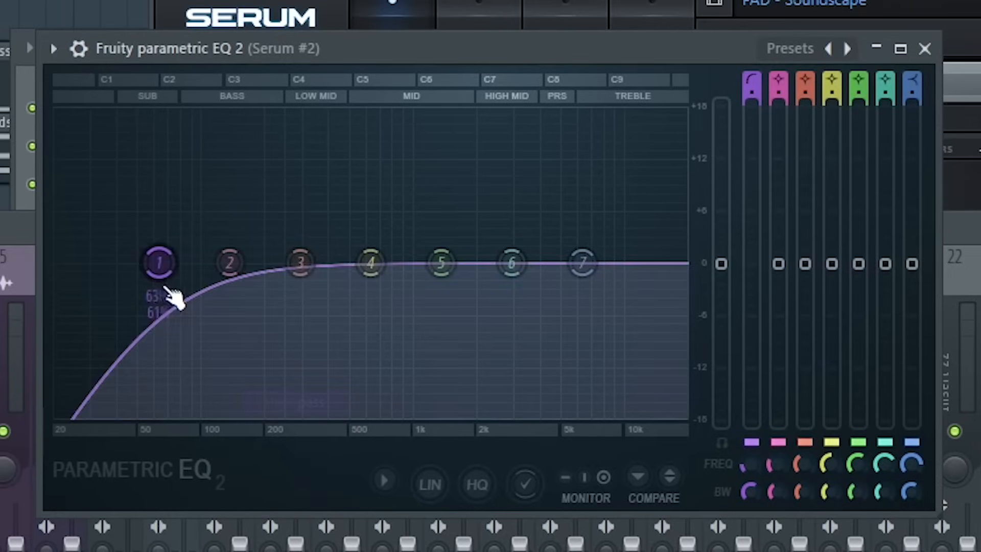
{"action": "left_click_drag", "start_coordinate": [162, 281], "coordinate": [279, 270]}
{"action": "left_click", "coordinate": [925, 48]}
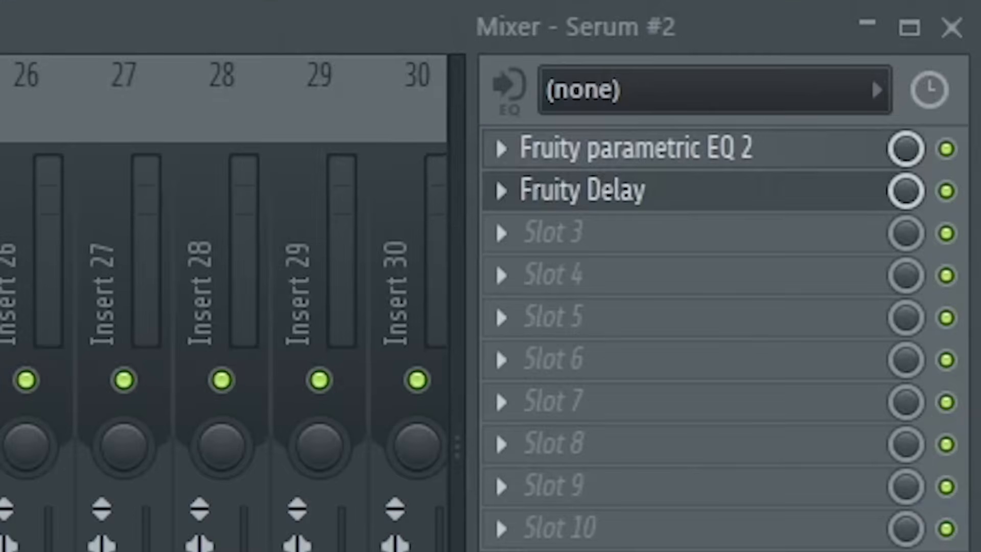
Add Fruity Delay to Serum #2 and turn down its feedback and input.
{"action": "left_click", "coordinate": [581, 190]}
{"action": "left_click_drag", "start_coordinate": [396, 259], "coordinate": [396, 276]}
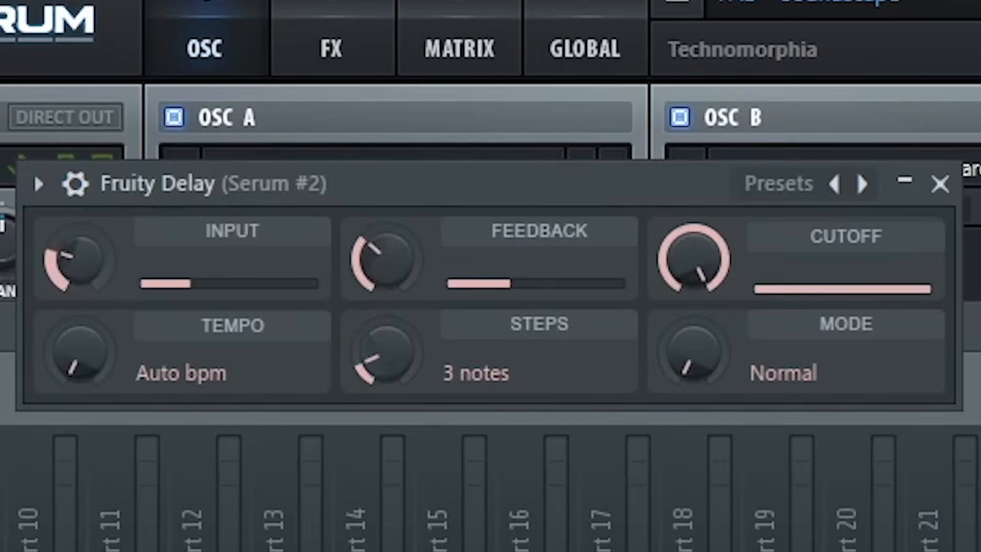
{"action": "left_click_drag", "start_coordinate": [76, 258], "coordinate": [76, 266]}
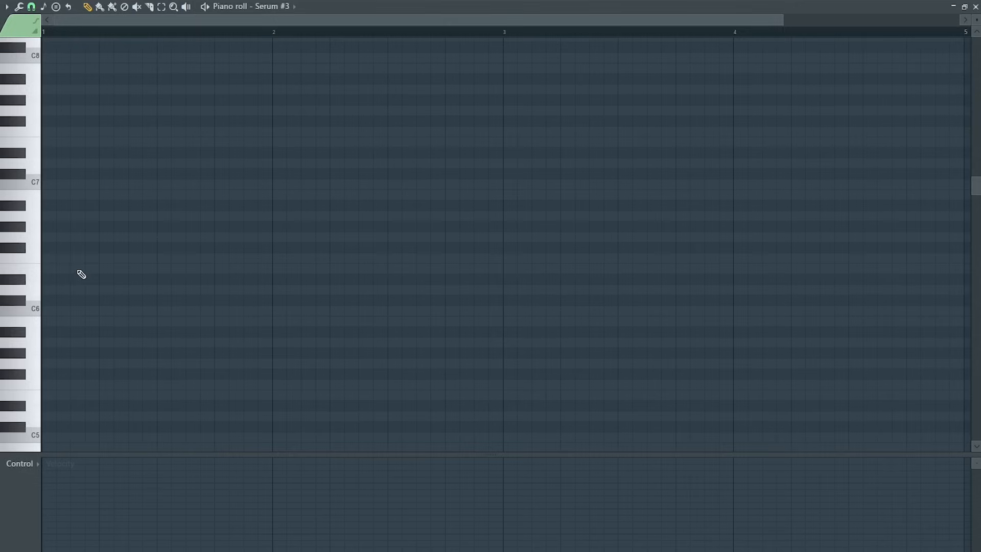
In the Serum #3 piano roll, place ten short E6 pluck notes evenly across the first two bars.
{"action": "mouse_move", "coordinate": [78, 271]}
{"action": "left_mouse_down"}
{"action": "mouse_move", "coordinate": [302, 271]}
{"action": "mouse_move", "coordinate": [100, 280]}
{"action": "left_mouse_up"}
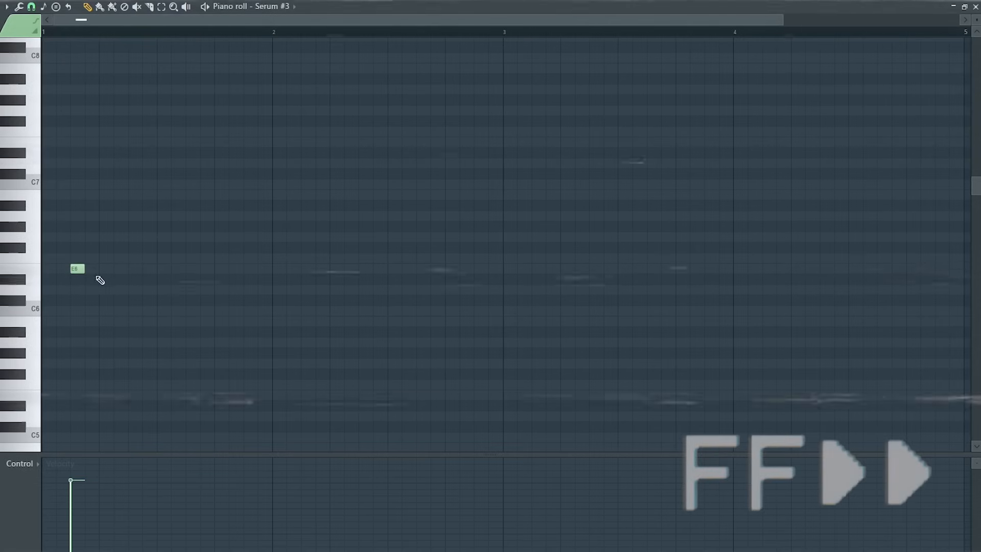
{"action": "left_click", "coordinate": [118, 271]}
{"action": "left_click", "coordinate": [162, 271]}
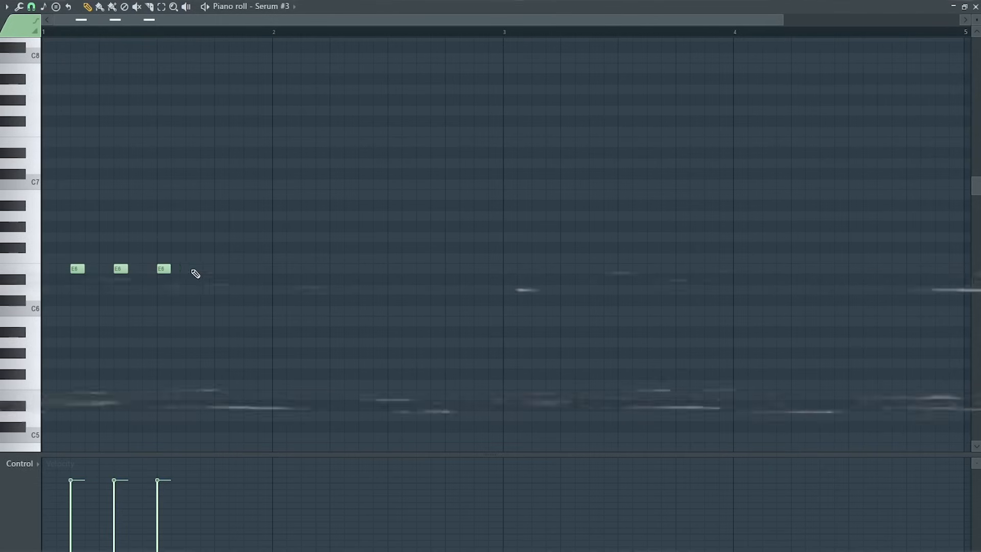
{"action": "left_click", "coordinate": [205, 271]}
{"action": "left_click", "coordinate": [248, 271]}
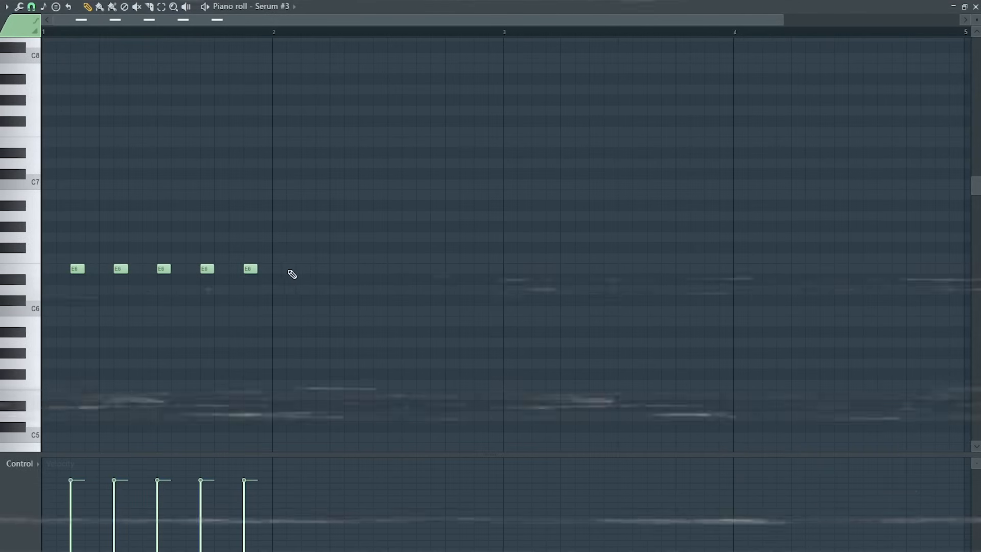
{"action": "left_click", "coordinate": [291, 270]}
{"action": "left_click", "coordinate": [335, 270]}
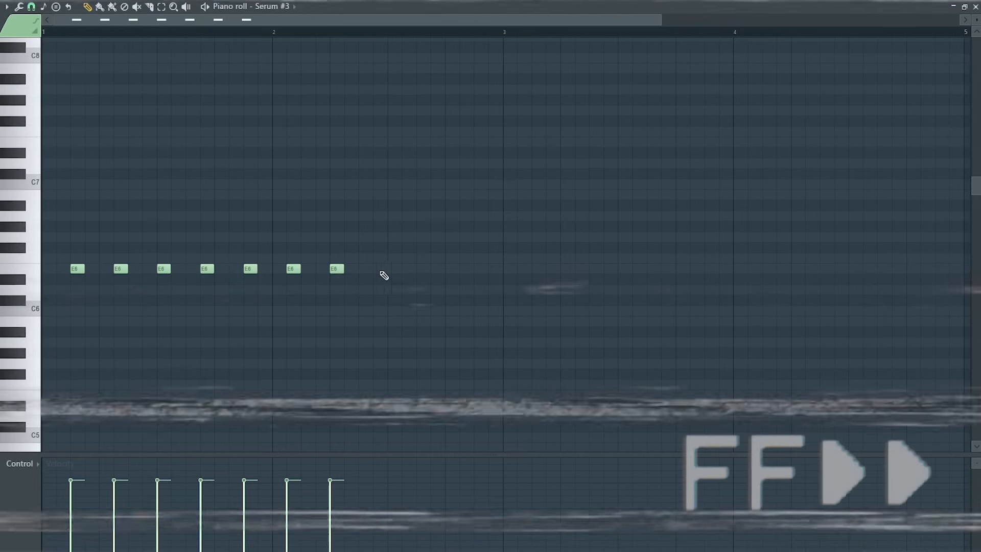
{"action": "left_click", "coordinate": [379, 271]}
{"action": "left_click", "coordinate": [421, 271]}
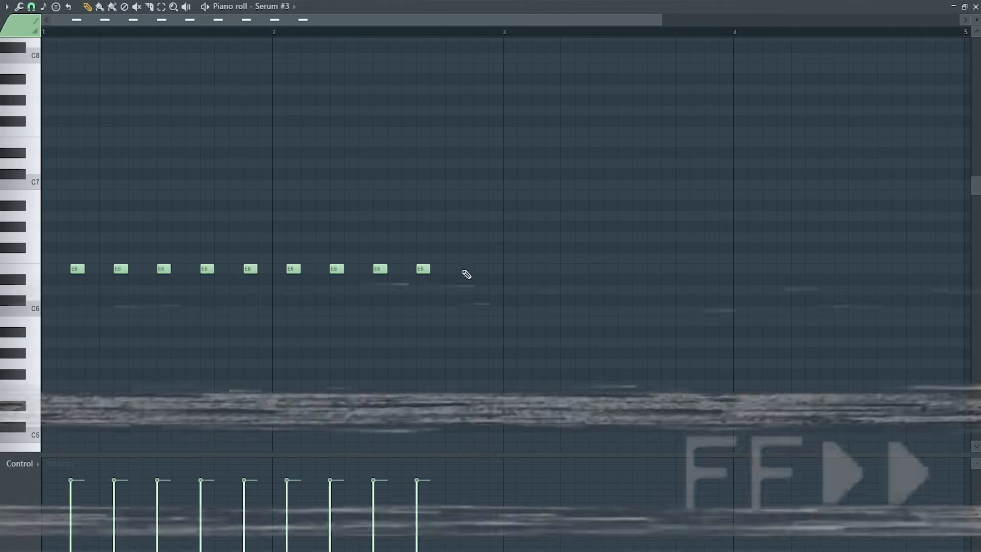
{"action": "left_click", "coordinate": [464, 271]}
Select the two-bar pluck pattern, duplicate it to fill four bars, and play it back.
{"action": "left_click_drag", "start_coordinate": [504, 31], "coordinate": [44, 51]}
{"action": "key", "text": "ctrl+b"}
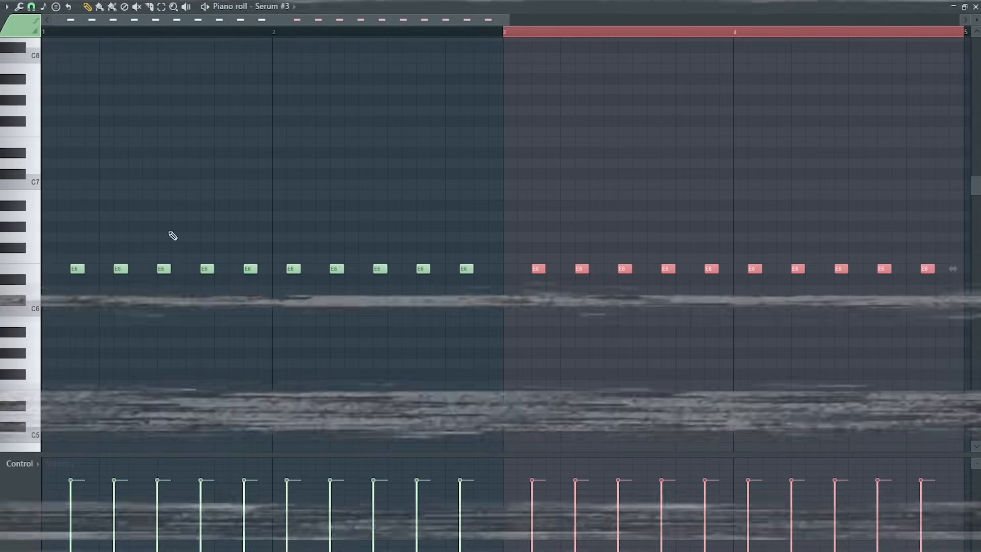
{"action": "mouse_move", "coordinate": [505, 31]}
{"action": "left_mouse_down"}
{"action": "mouse_move", "coordinate": [561, 28]}
{"action": "mouse_move", "coordinate": [505, 31]}
{"action": "left_mouse_up"}
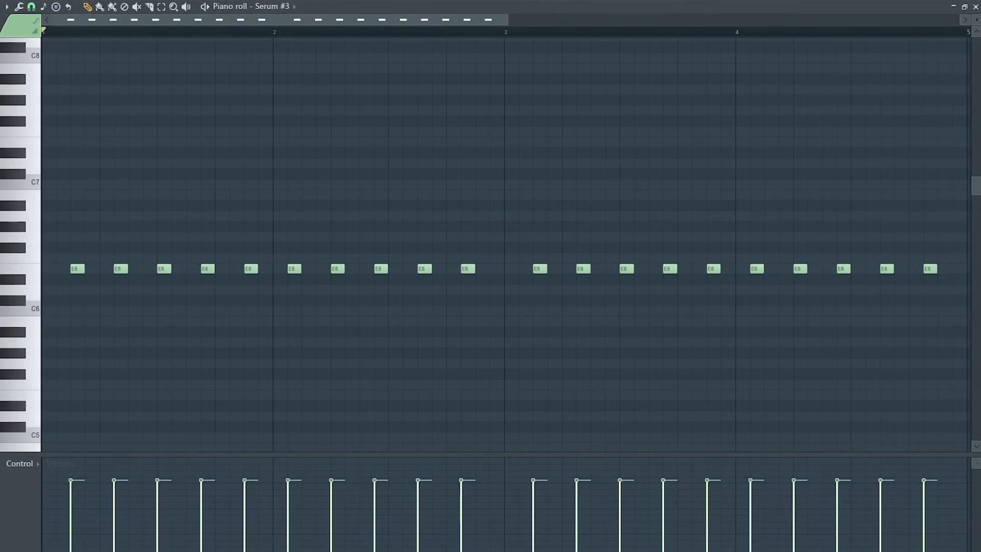
{"action": "key", "text": "space"}
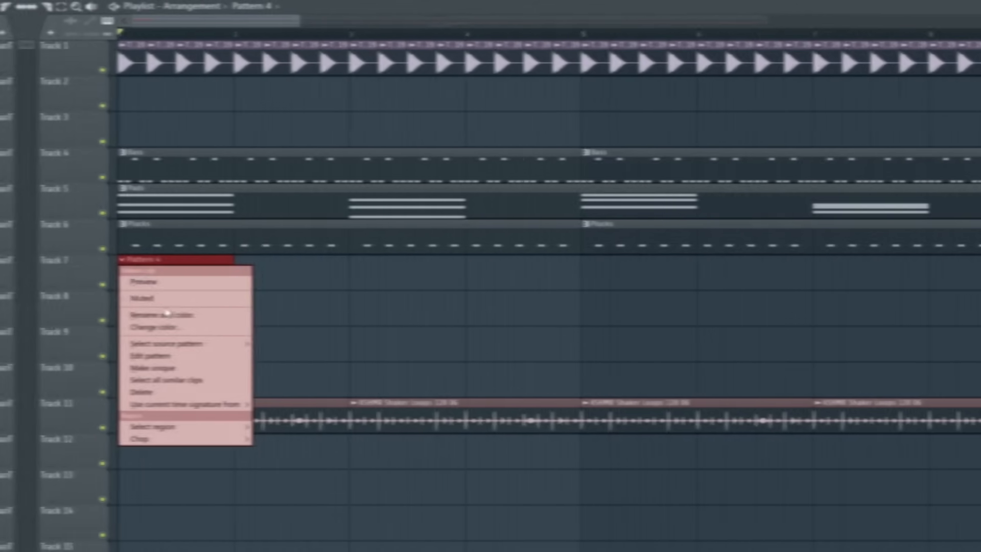
In the Serum #4 lead's piano roll, chop the G5 note into three short repeated notes.
{"action": "left_click", "coordinate": [164, 314]}
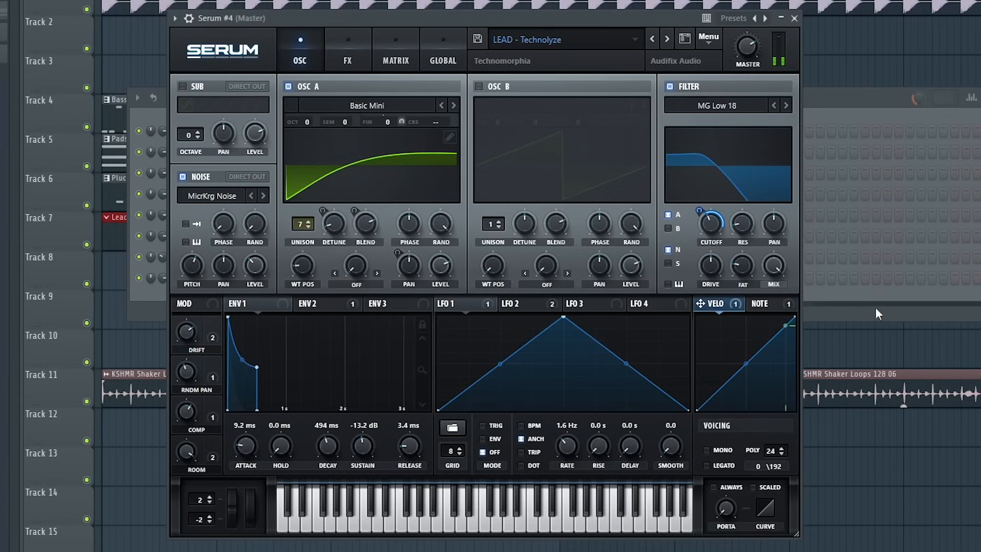
{"action": "left_click", "coordinate": [49, 259]}
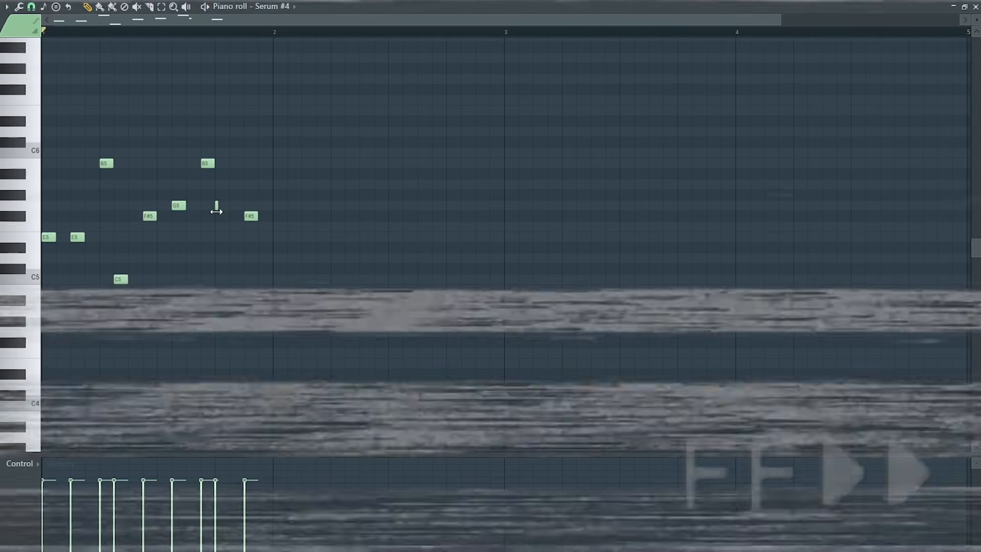
{"action": "scroll", "coordinate": [219, 204], "scroll_direction": "up", "scroll_amount": 3}
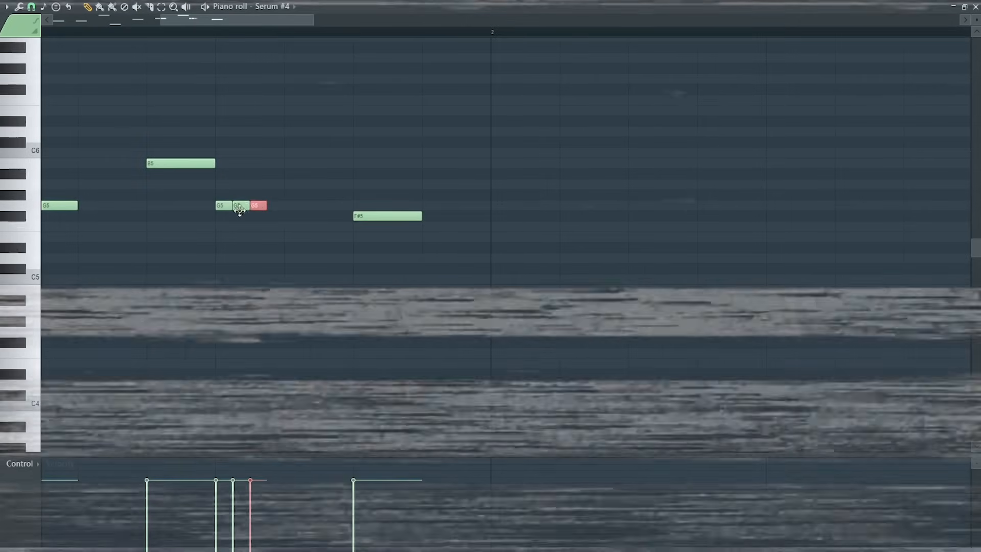
{"action": "left_click_drag", "start_coordinate": [239, 209], "coordinate": [269, 206]}
{"action": "left_click", "coordinate": [272, 222]}
{"action": "right_click", "coordinate": [288, 226]}
{"action": "scroll", "coordinate": [285, 224], "scroll_direction": "down", "scroll_amount": 4}
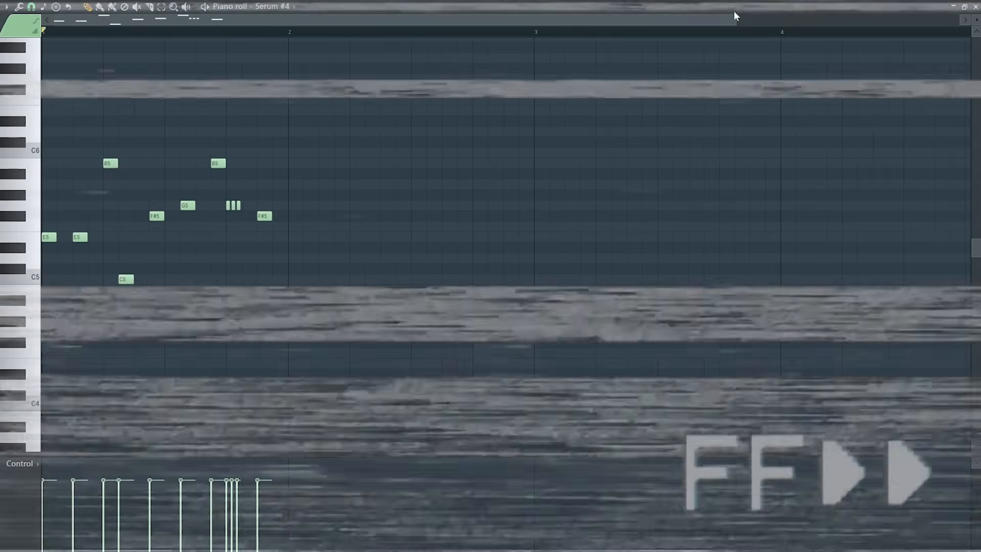
Insert Kickstart on the Serum #4 mixer track at 1/4 rate and 68% mix.
{"action": "left_click_drag", "start_coordinate": [736, 16], "coordinate": [787, 19]}
{"action": "scroll", "coordinate": [504, 341], "scroll_direction": "up", "scroll_amount": 2}
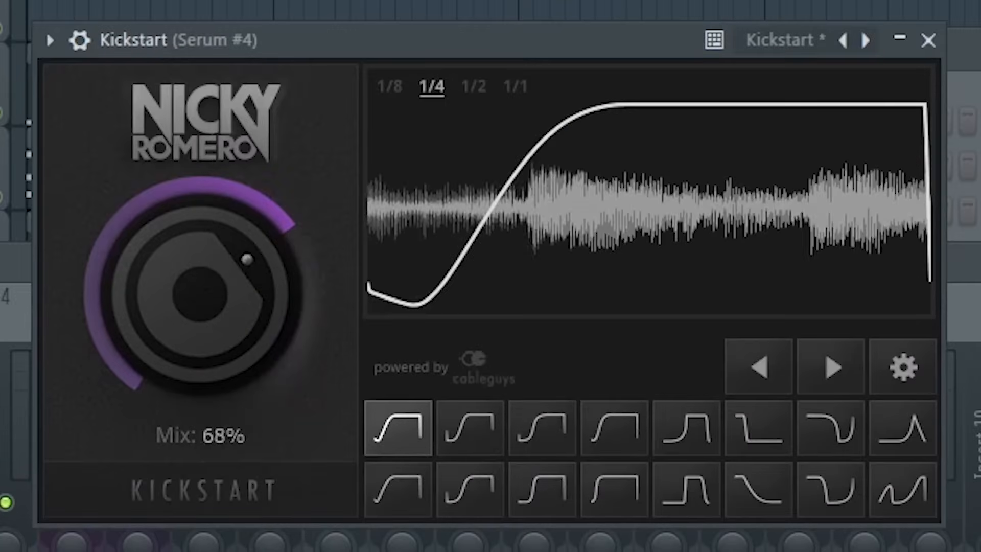
{"action": "left_click", "coordinate": [881, 33]}
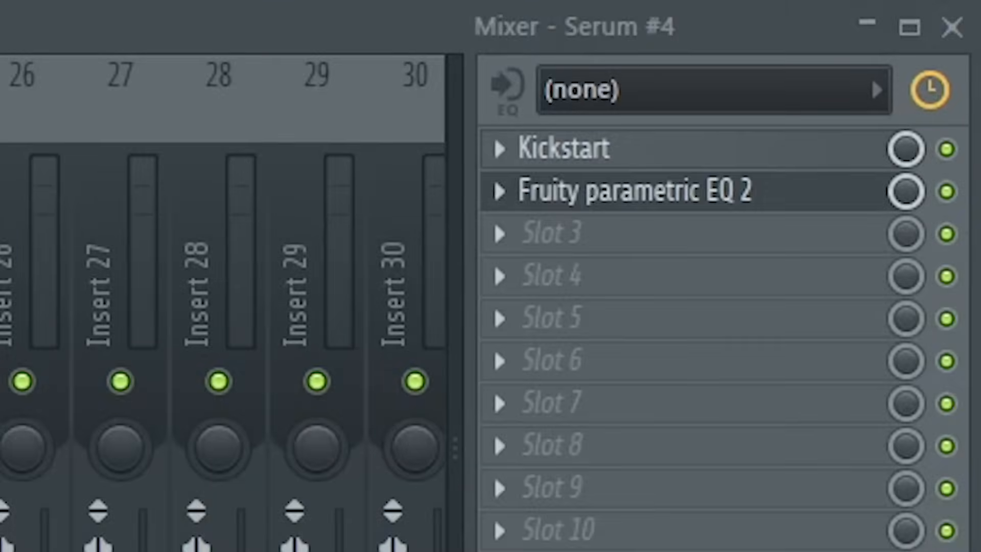
Open the Serum #4 lead's parametric EQ and raise its low cut to about 200 Hz.
{"action": "left_click", "coordinate": [635, 190]}
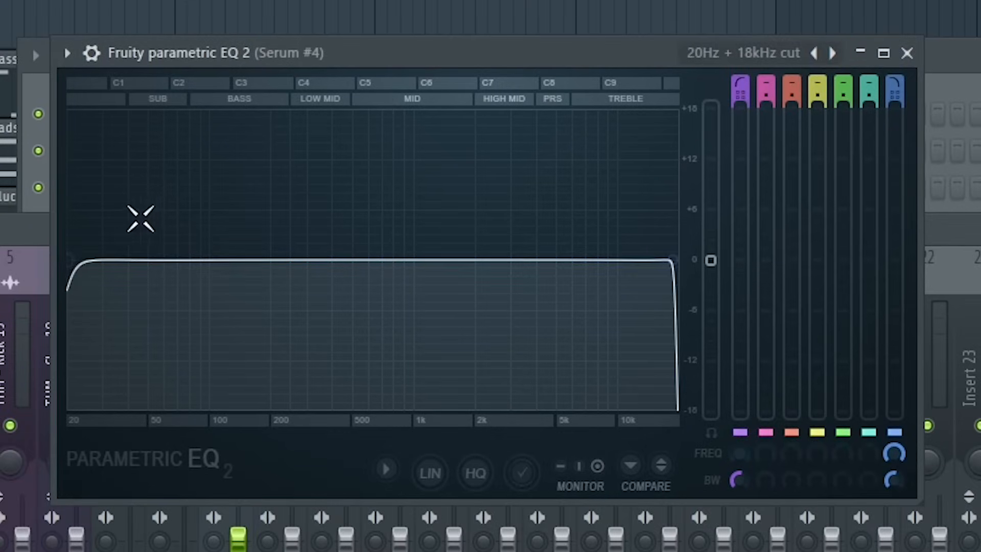
{"action": "left_click_drag", "start_coordinate": [71, 261], "coordinate": [281, 264]}
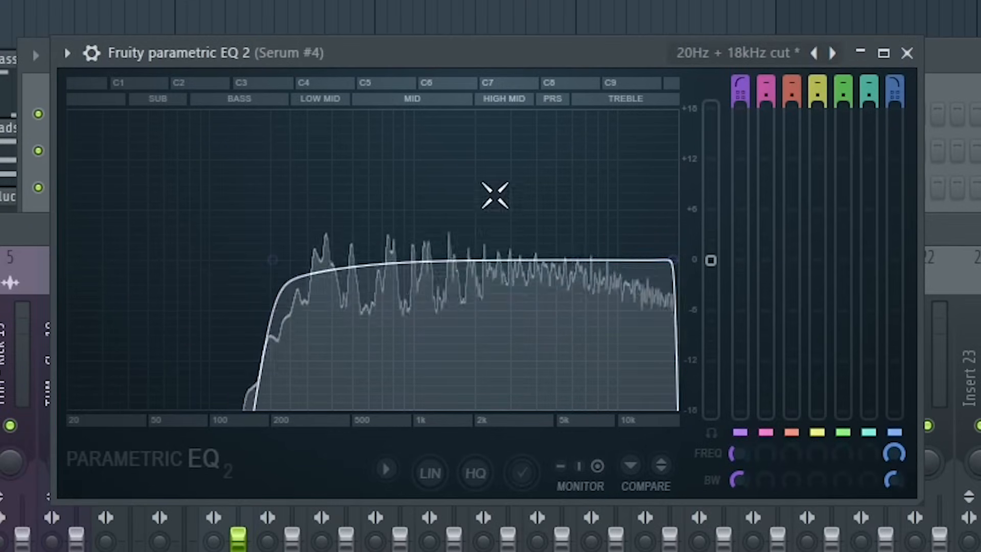
{"action": "left_click", "coordinate": [907, 52]}
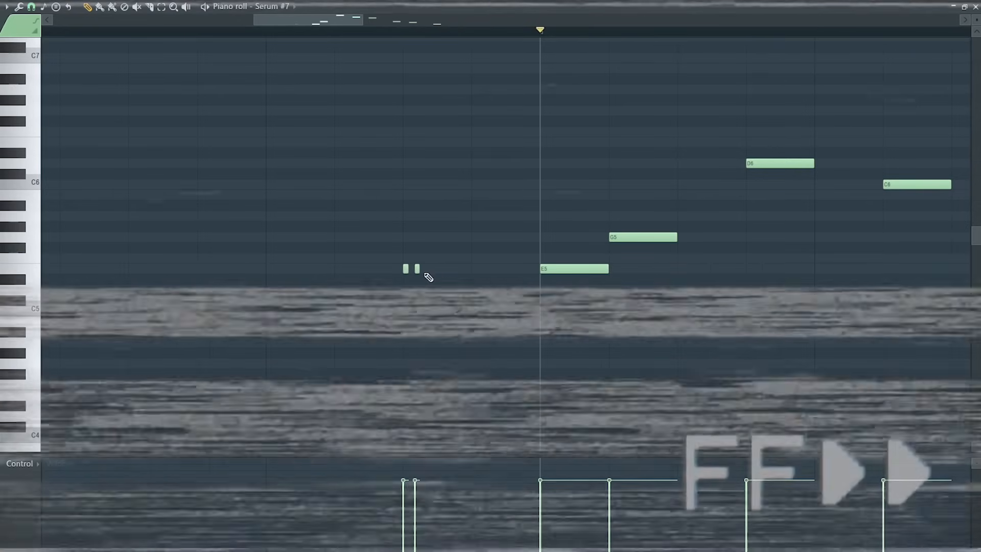
In the Serum #7 piano roll, add four short E5 notes just before the first long E5 note.
{"action": "left_click_drag", "start_coordinate": [451, 265], "coordinate": [423, 271]}
{"action": "left_click_drag", "start_coordinate": [397, 284], "coordinate": [466, 264]}
{"action": "mouse_move", "coordinate": [459, 269]}
{"action": "left_mouse_down"}
{"action": "mouse_move", "coordinate": [441, 271]}
{"action": "mouse_move", "coordinate": [457, 271]}
{"action": "left_mouse_up"}
{"action": "left_click", "coordinate": [468, 268], "text": "ctrl"}
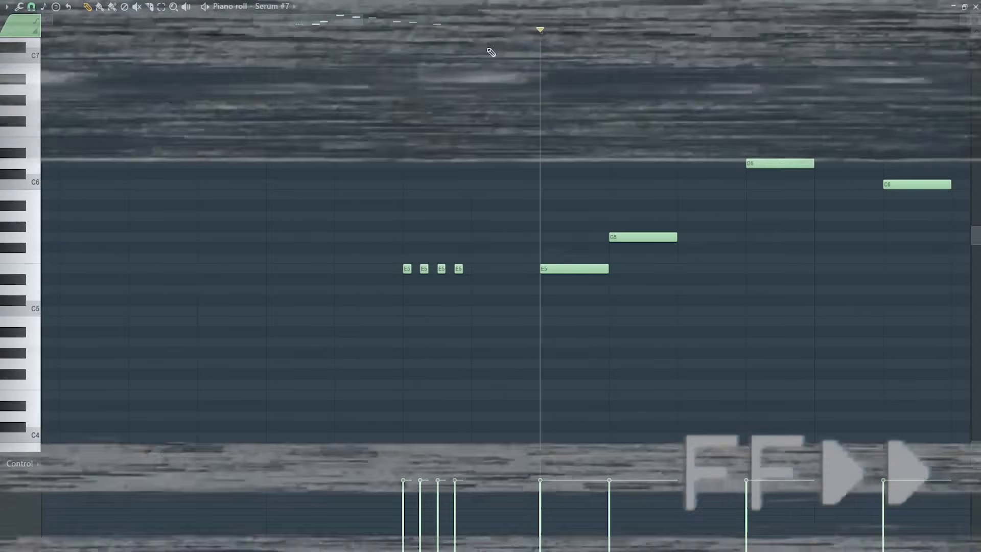
Select the four short E5 notes and duplicate them to make a run of eight.
{"action": "left_click_drag", "start_coordinate": [403, 31], "coordinate": [471, 31]}
{"action": "key", "text": "ctrl+b"}
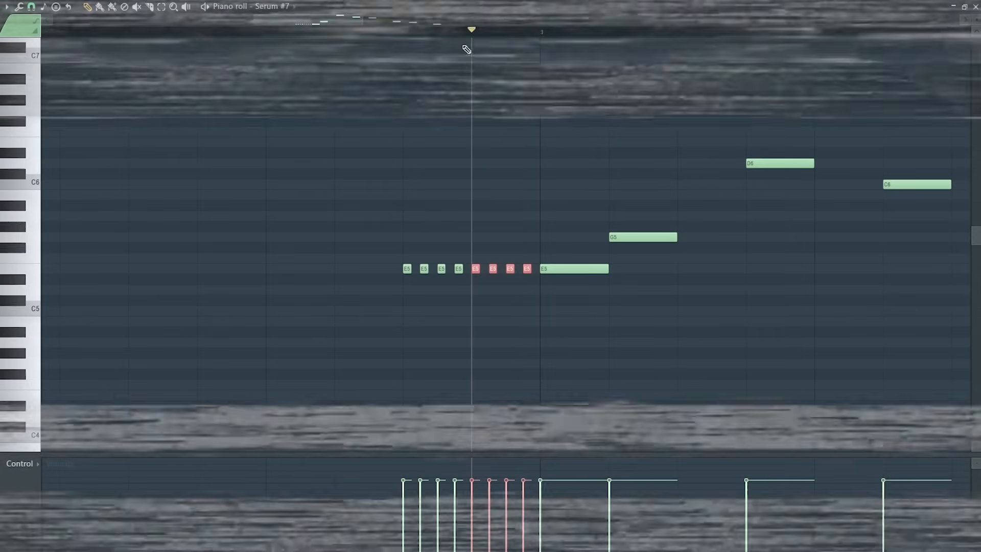
{"action": "scroll", "coordinate": [491, 205], "scroll_direction": "down", "scroll_amount": 5}
{"action": "left_click", "coordinate": [45, 32]}
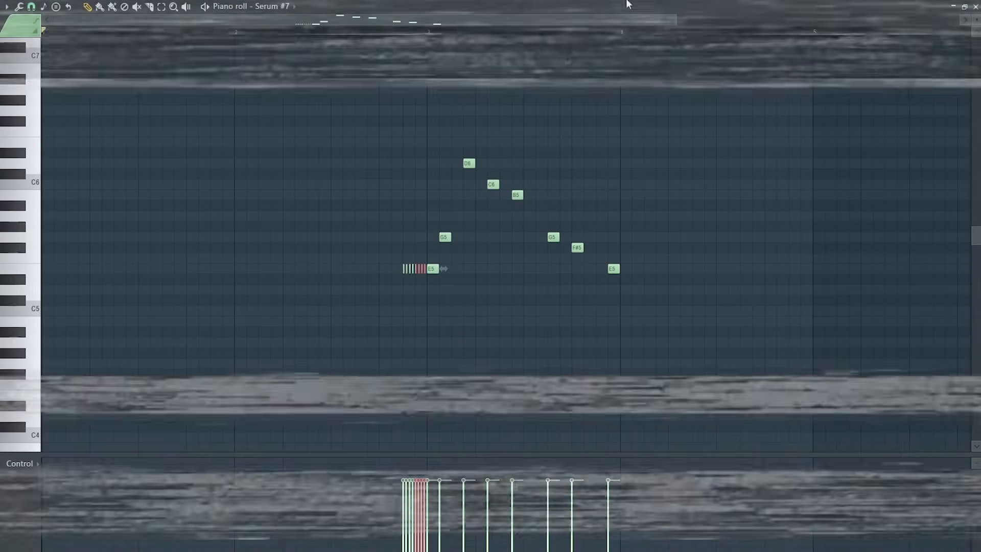
{"action": "left_click_drag", "start_coordinate": [677, 20], "coordinate": [572, 34]}
{"action": "left_click", "coordinate": [448, 32]}
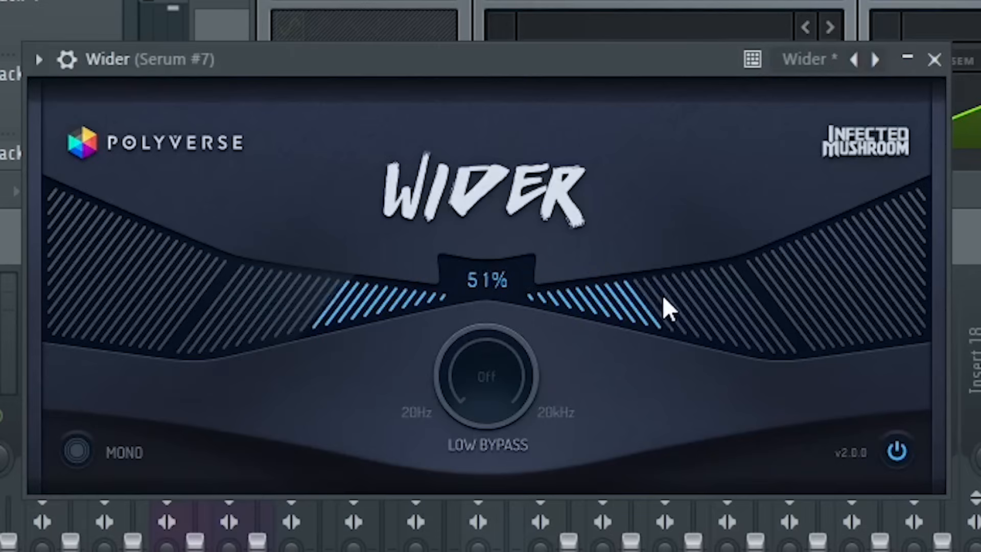
Add a parametric EQ to the Serum #7 mixer track and raise its low cut to about 300 Hz.
{"action": "left_click_drag", "start_coordinate": [663, 298], "coordinate": [640, 308]}
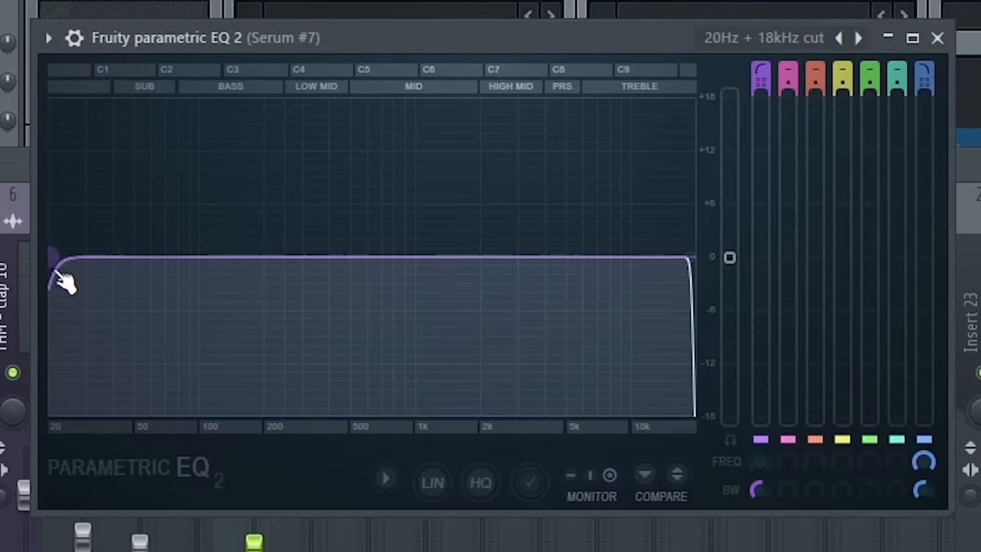
{"action": "left_click_drag", "start_coordinate": [61, 274], "coordinate": [330, 256]}
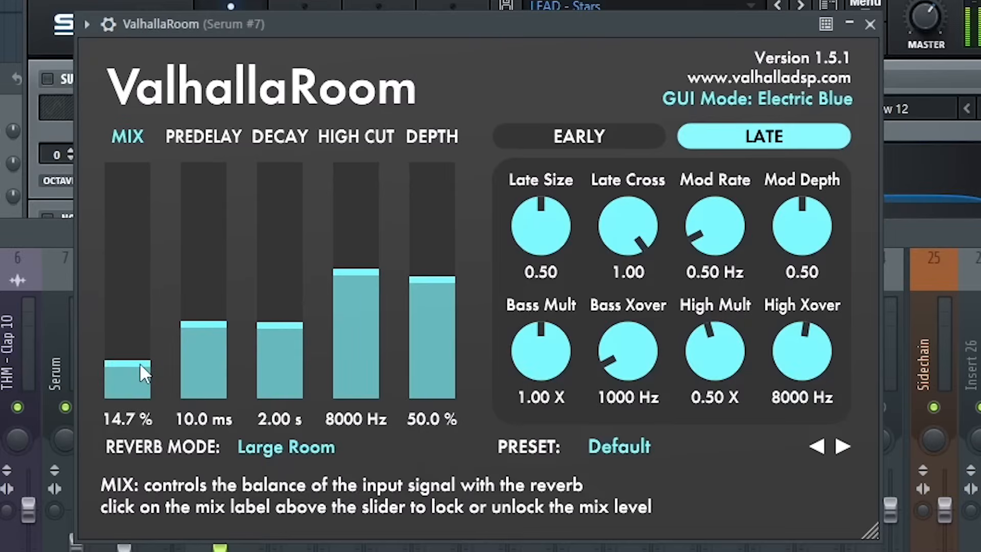
{"action": "left_click_drag", "start_coordinate": [140, 363], "coordinate": [139, 355]}
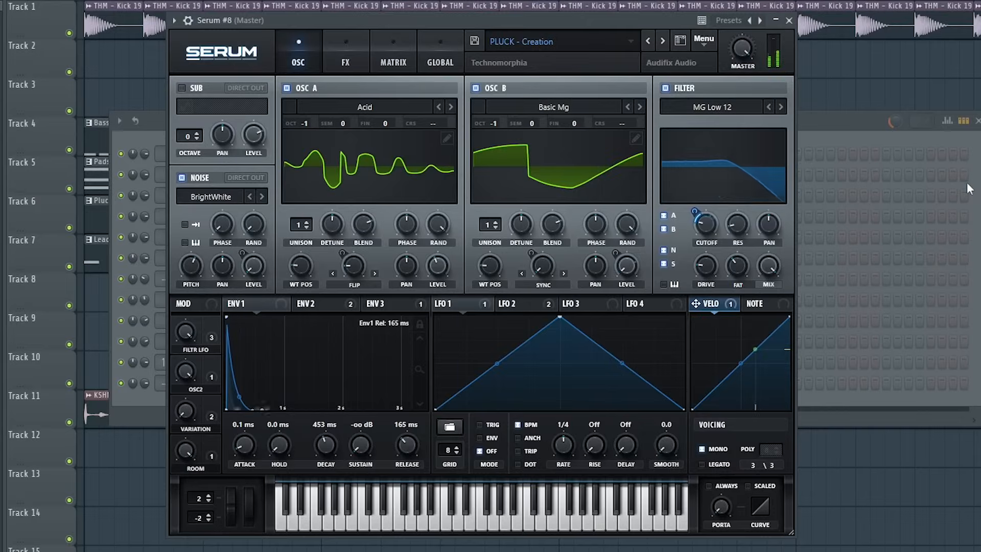
In the Serum #8 piano roll, place three short E5 notes in the first beat, duplicate them, and play back.
{"action": "left_click", "coordinate": [62, 268]}
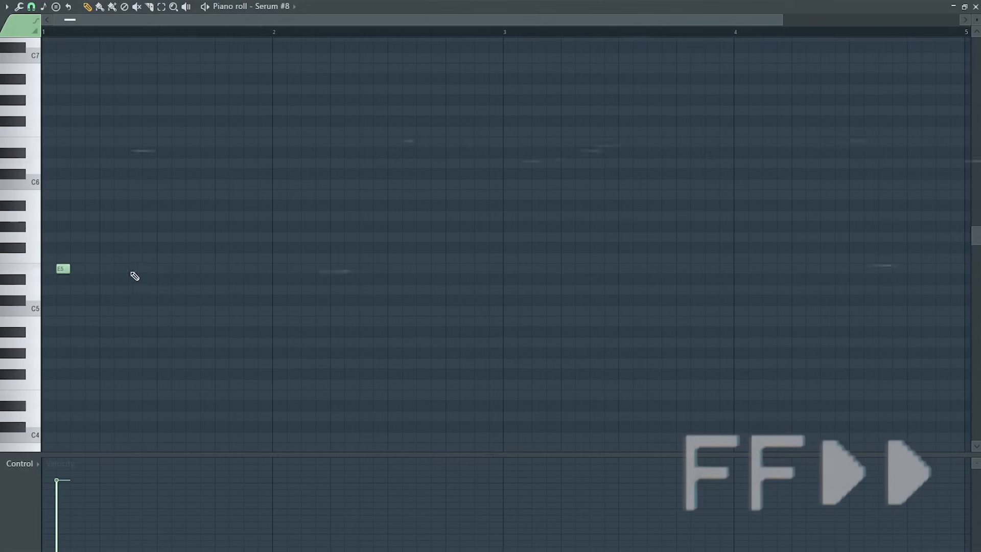
{"action": "left_click", "coordinate": [107, 268]}
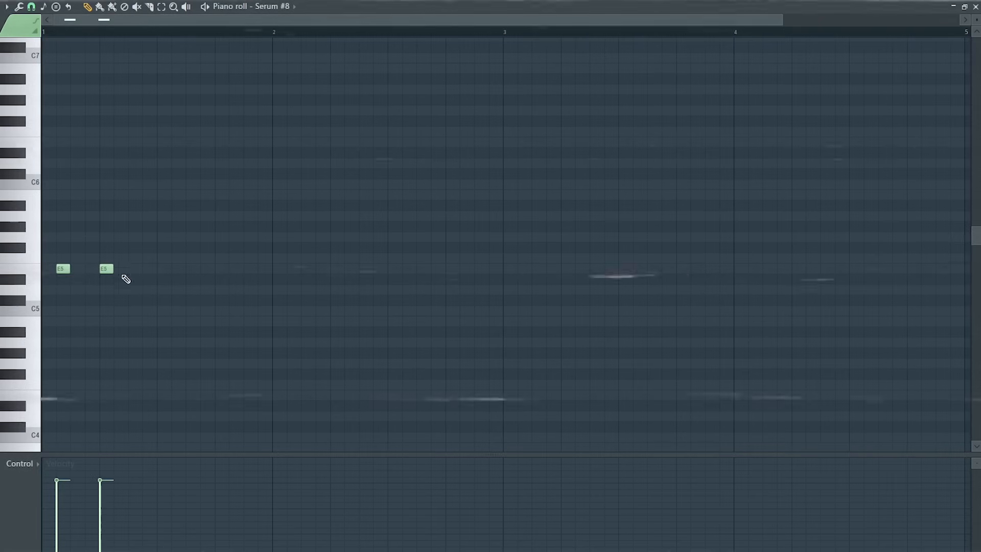
{"action": "left_click", "coordinate": [135, 269]}
{"action": "left_click_drag", "start_coordinate": [157, 32], "coordinate": [70, 184]}
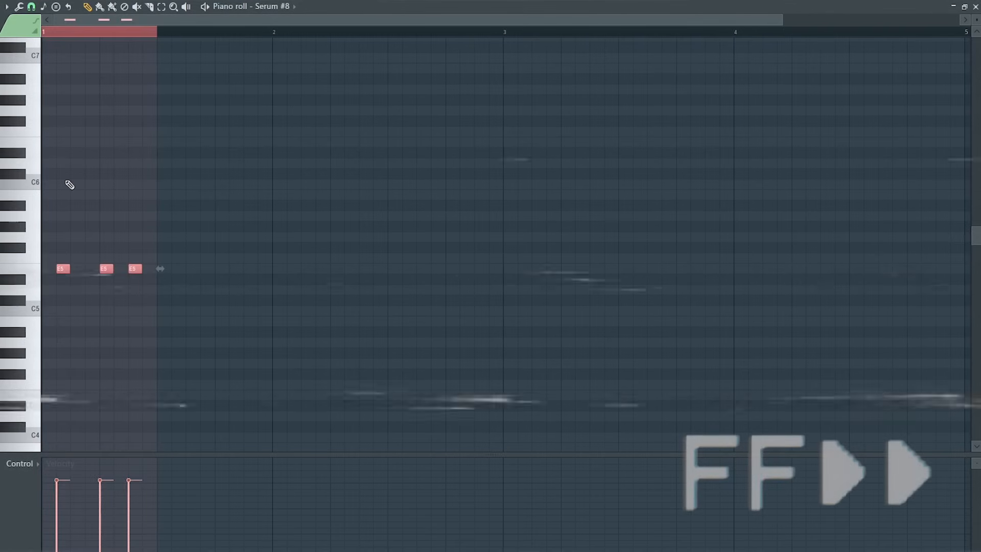
{"action": "key", "text": "ctrl+b"}
{"action": "left_click", "coordinate": [273, 34], "text": "ctrl"}
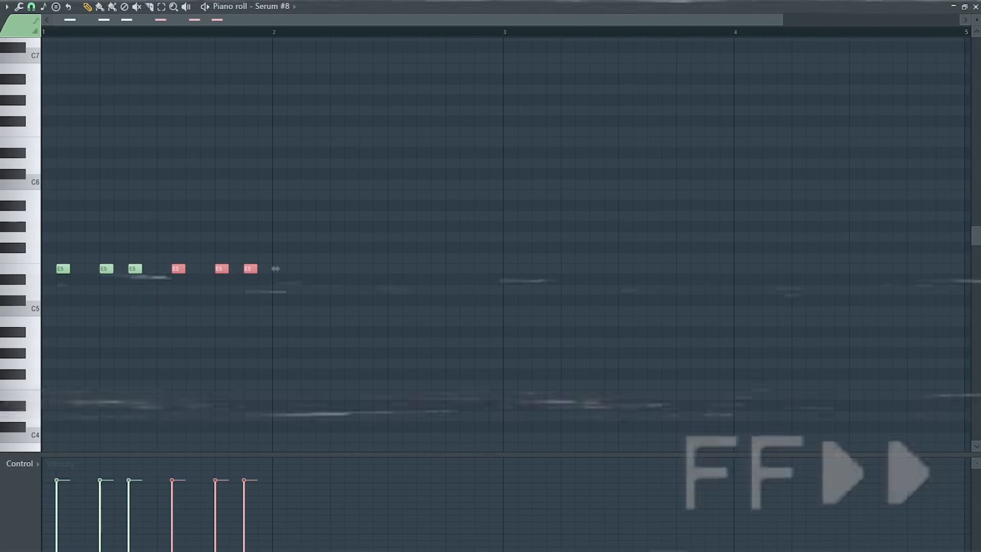
{"action": "key", "text": "space"}
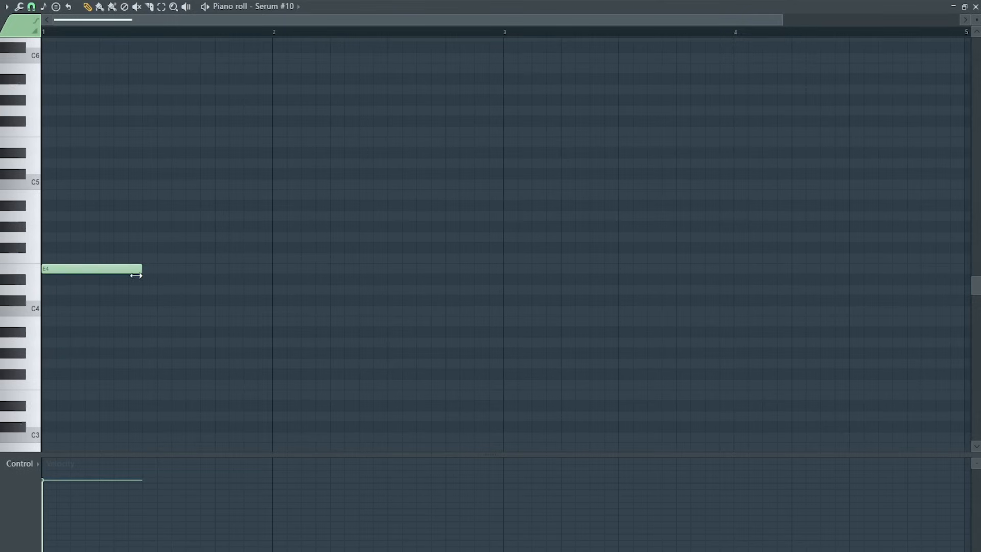
Play back the arrangement in the playlist.
{"action": "key", "text": "space"}
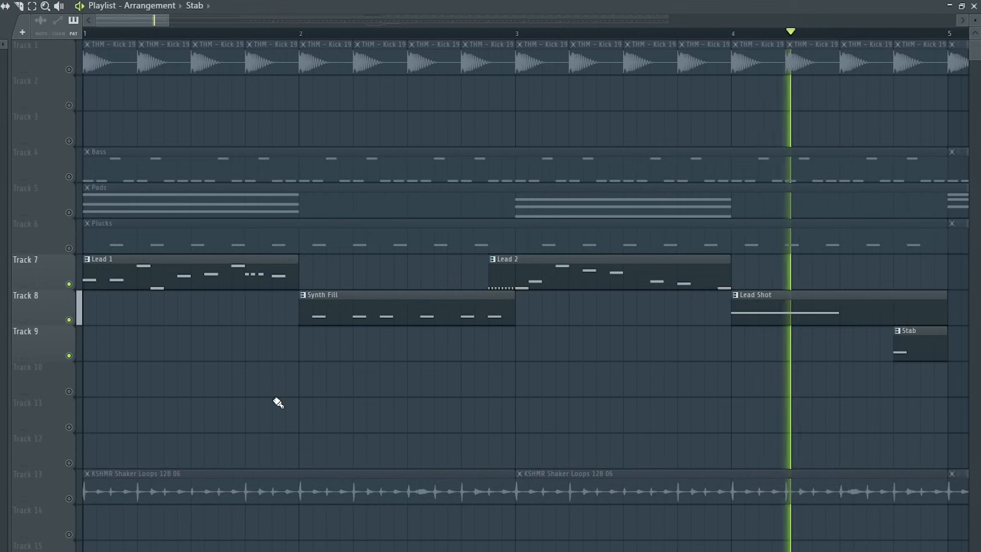
{"action": "key", "text": "space"}
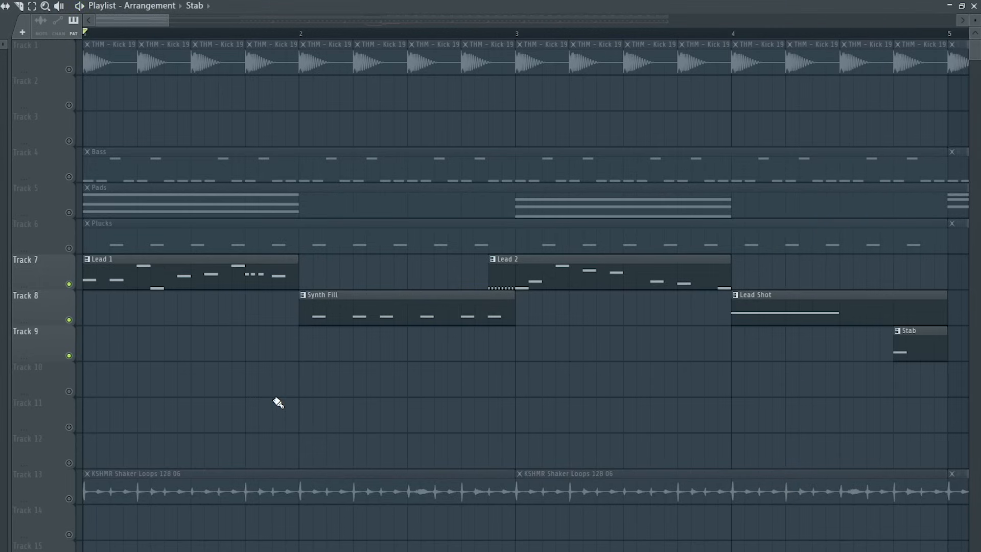
{"action": "scroll", "coordinate": [279, 404], "scroll_direction": "down", "scroll_amount": 5}
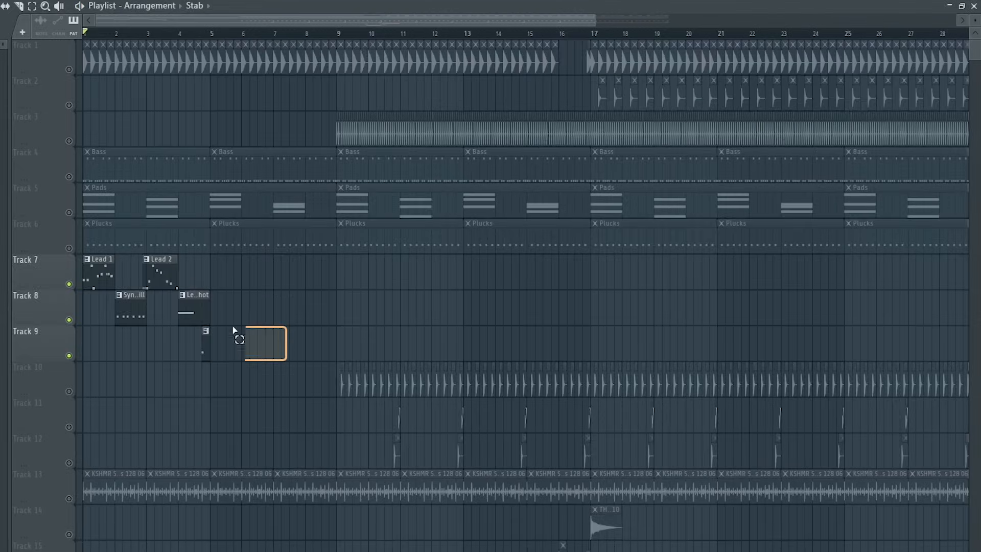
{"action": "left_click_drag", "start_coordinate": [234, 331], "coordinate": [41, 278]}
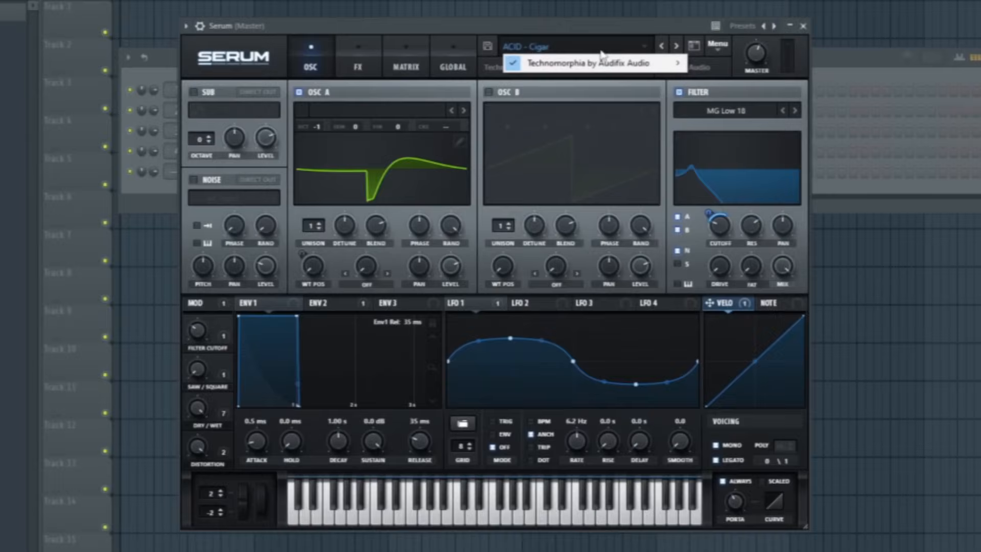
Browse the Technomorphia pluck presets in Serum's preset menu.
{"action": "mouse_move", "coordinate": [639, 63]}
{"action": "mouse_move", "coordinate": [738, 82]}
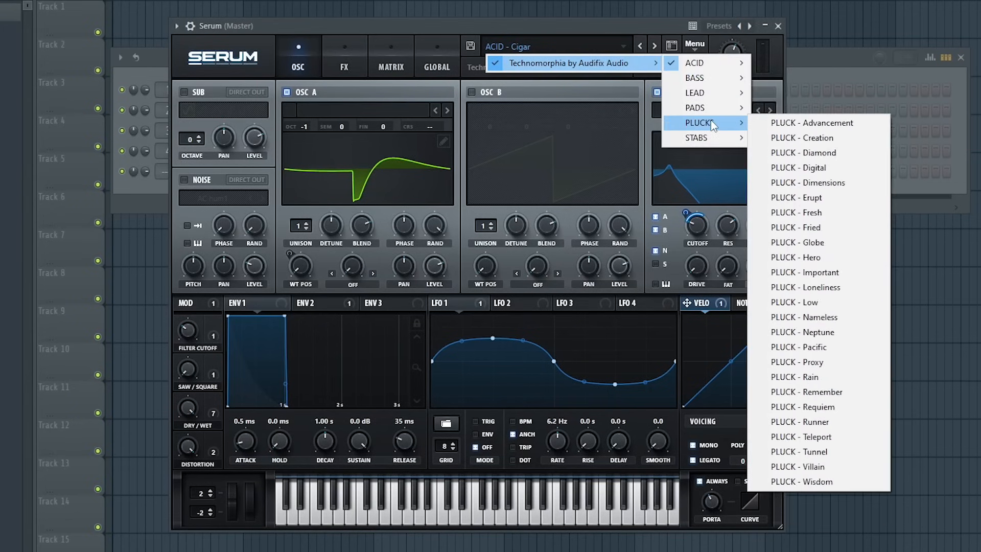
{"action": "mouse_move", "coordinate": [712, 109]}
{"action": "mouse_move", "coordinate": [714, 141]}
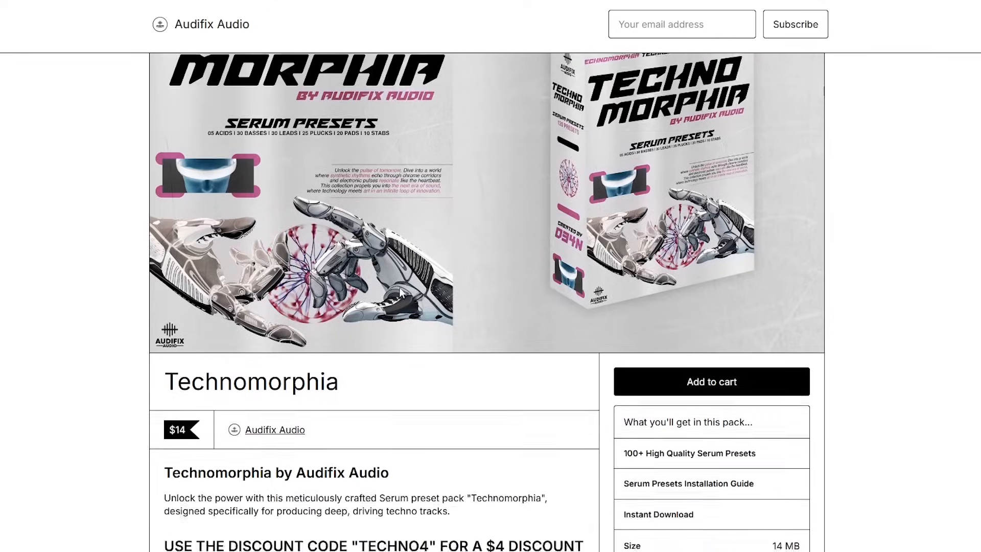
Read through the Technomorphia preset pack's product page and its checkout discount field in the browser.
{"action": "scroll", "coordinate": [402, 293], "scroll_direction": "down", "scroll_amount": 5}
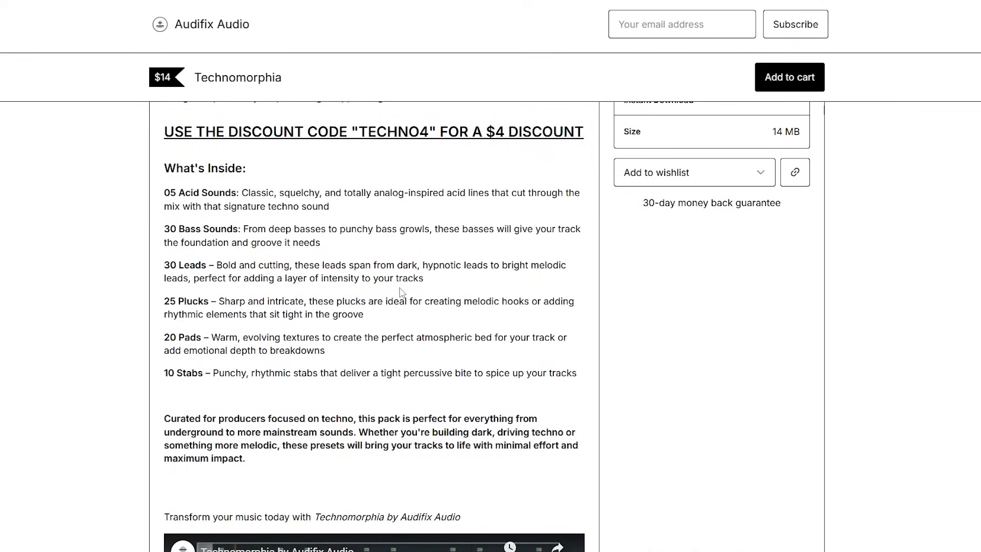
{"action": "scroll", "coordinate": [402, 293], "scroll_direction": "down", "scroll_amount": 5}
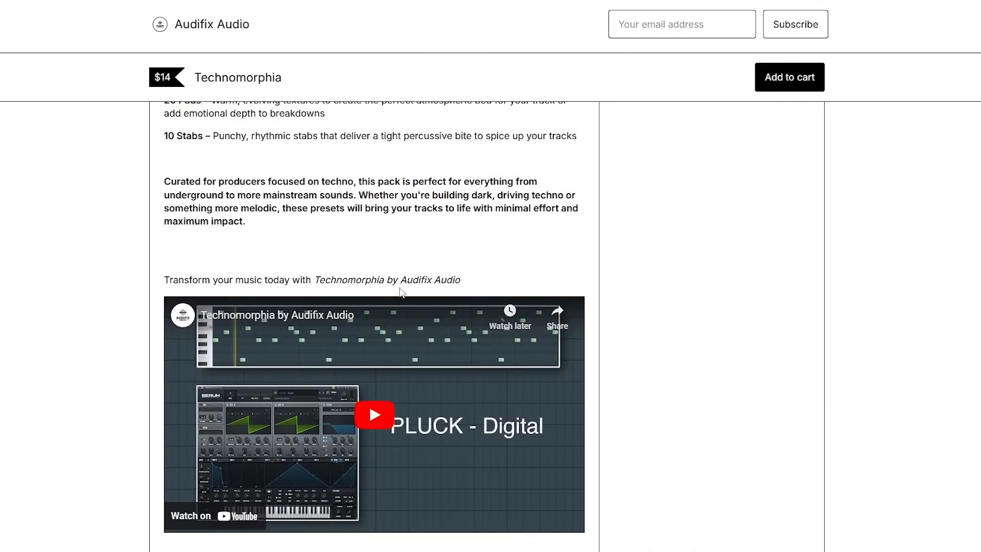
{"action": "scroll", "coordinate": [402, 293], "scroll_direction": "up", "scroll_amount": 10}
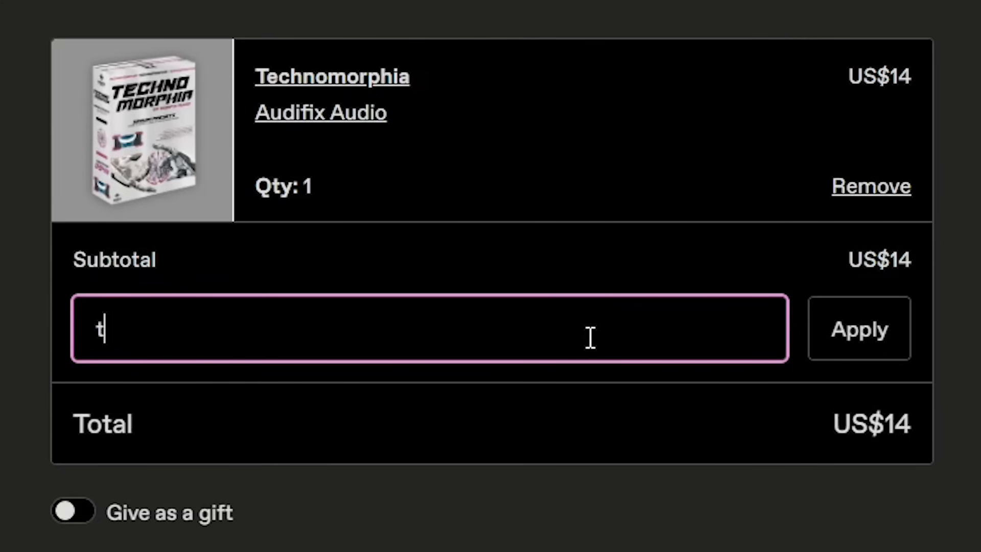
{"action": "left_click", "coordinate": [838, 329]}
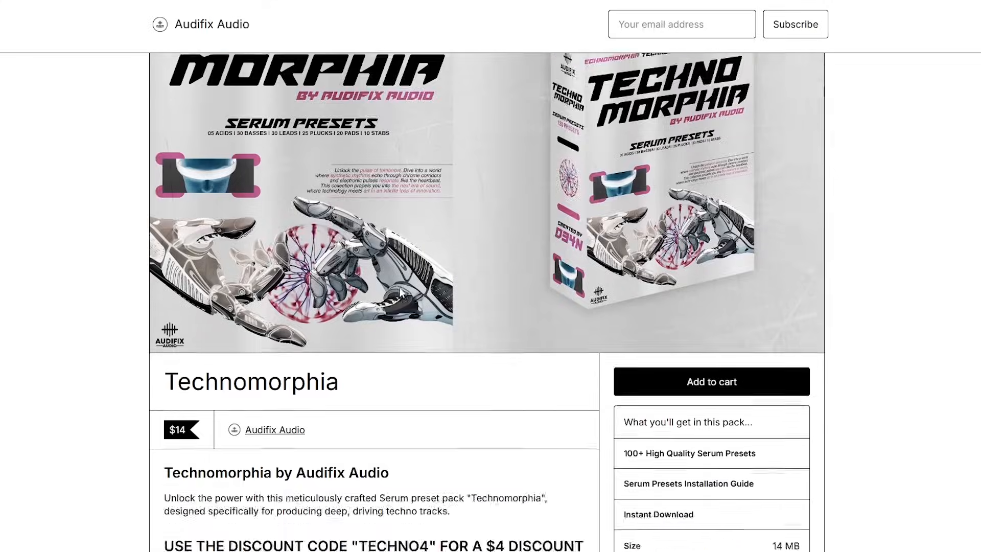
{"action": "scroll", "coordinate": [401, 292], "scroll_direction": "down", "scroll_amount": 8}
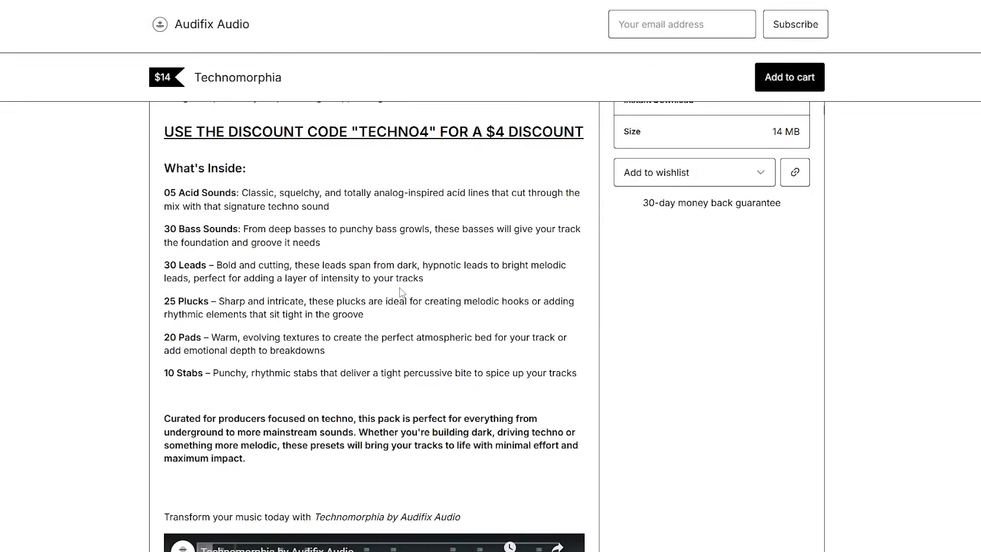
{"action": "scroll", "coordinate": [401, 293], "scroll_direction": "down", "scroll_amount": 4}
{"action": "scroll", "coordinate": [402, 293], "scroll_direction": "up", "scroll_amount": 5}
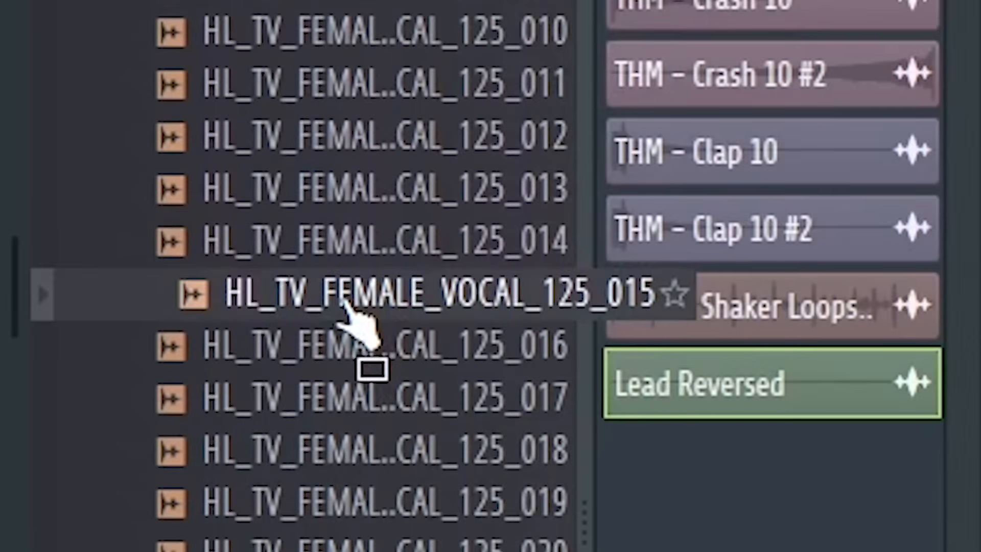
Add HL_TV_FEMALE_VOCAL_125_015 to Track 14 and set its time-stretch mode to Stretch.
{"action": "left_click_drag", "start_coordinate": [348, 307], "coordinate": [447, 320]}
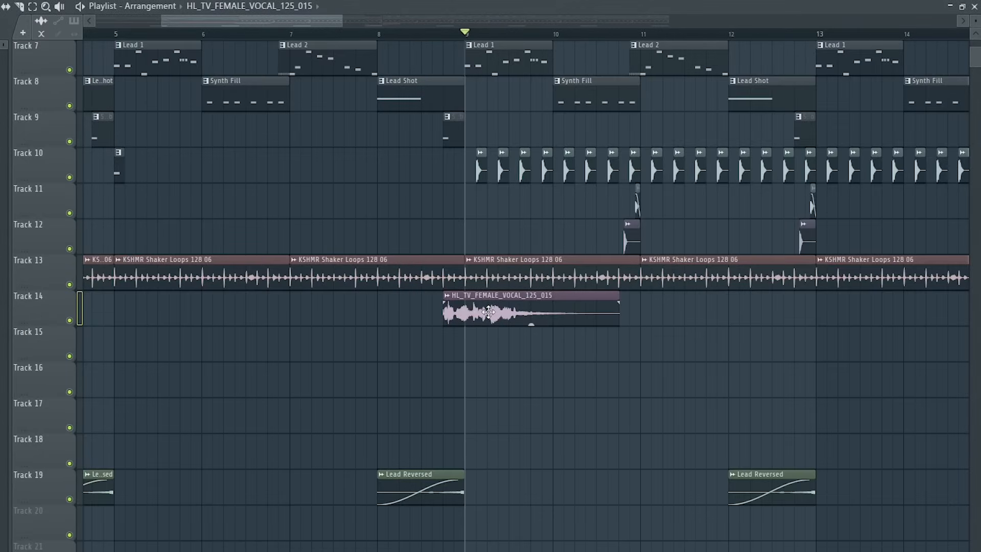
{"action": "double_click", "coordinate": [487, 313]}
{"action": "left_click", "coordinate": [247, 159]}
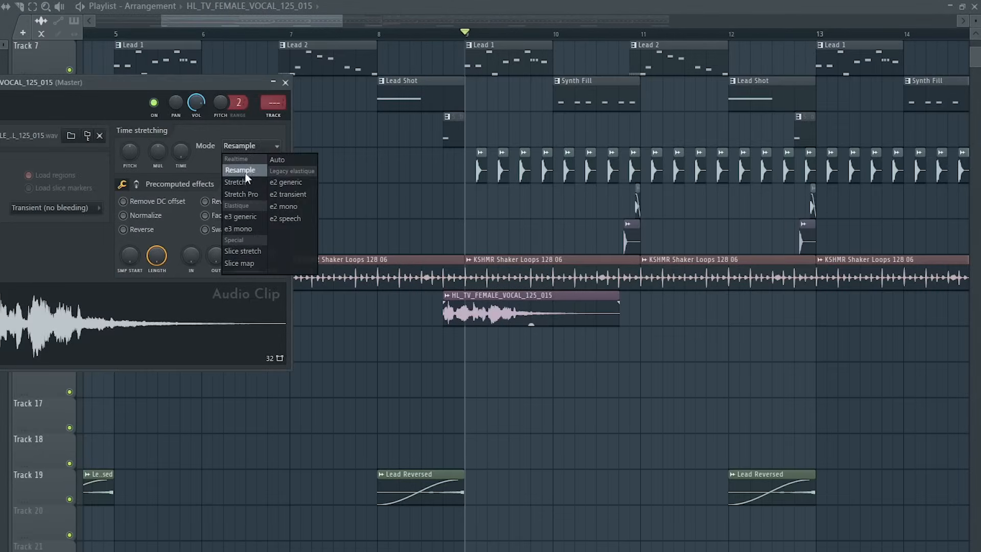
{"action": "left_click", "coordinate": [259, 164]}
{"action": "left_click", "coordinate": [285, 83]}
Nudge the vocal clip slightly later on Track 14 and play it back.
{"action": "scroll", "coordinate": [583, 402], "scroll_direction": "up", "scroll_amount": 5}
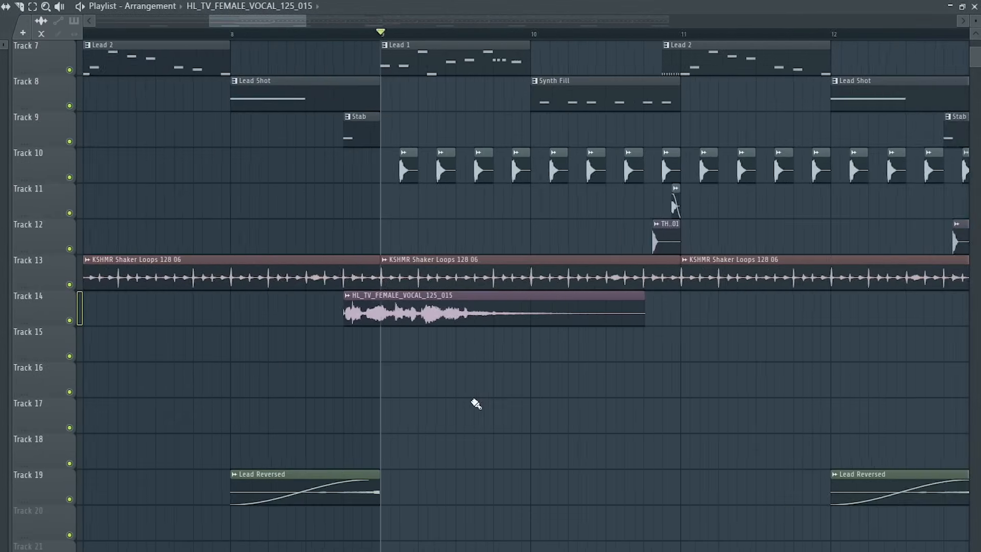
{"action": "left_click_drag", "start_coordinate": [196, 103], "coordinate": [196, 115]}
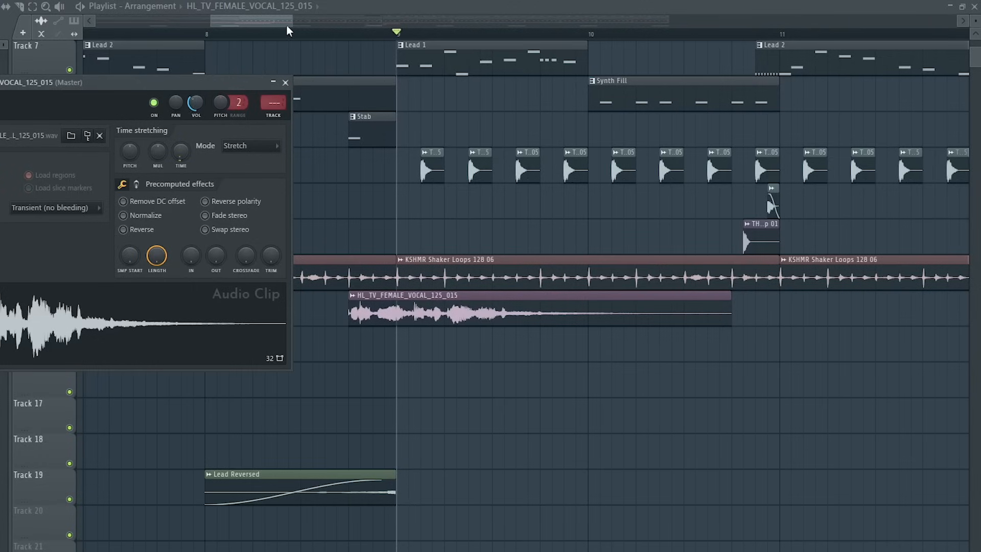
{"action": "left_click", "coordinate": [300, 33]}
{"action": "key", "text": "space"}
{"action": "key", "text": "space"}
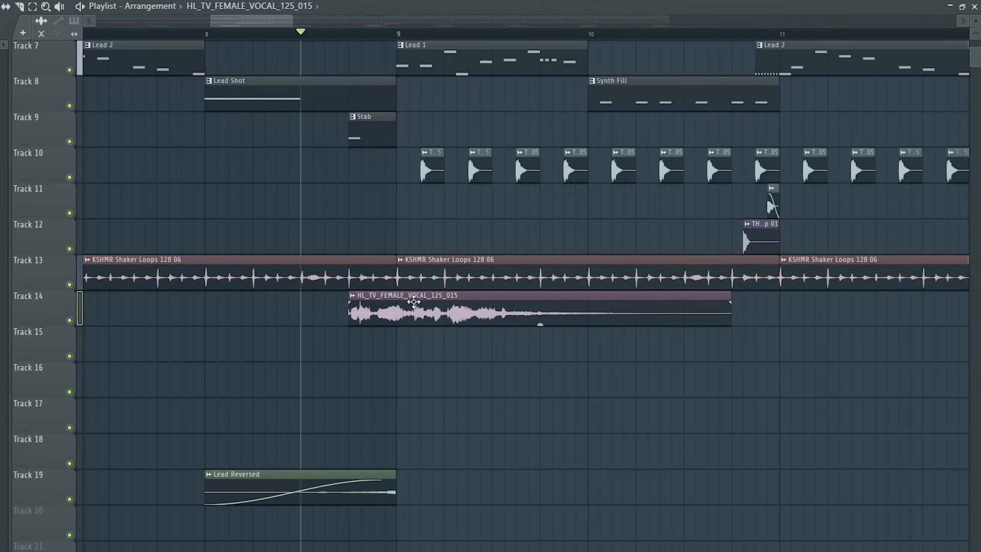
{"action": "key", "text": "space"}
{"action": "left_click_drag", "start_coordinate": [414, 302], "coordinate": [435, 301]}
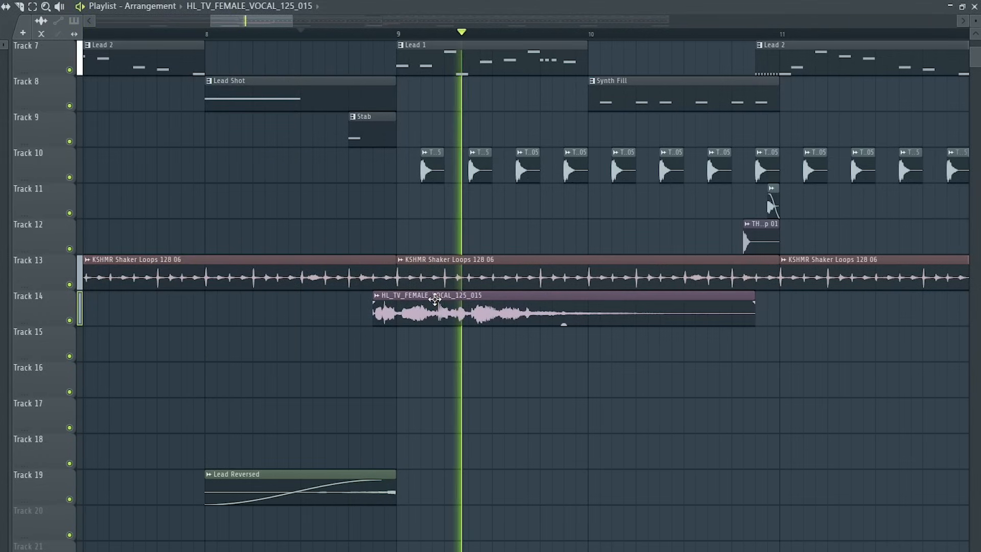
{"action": "key", "text": "space"}
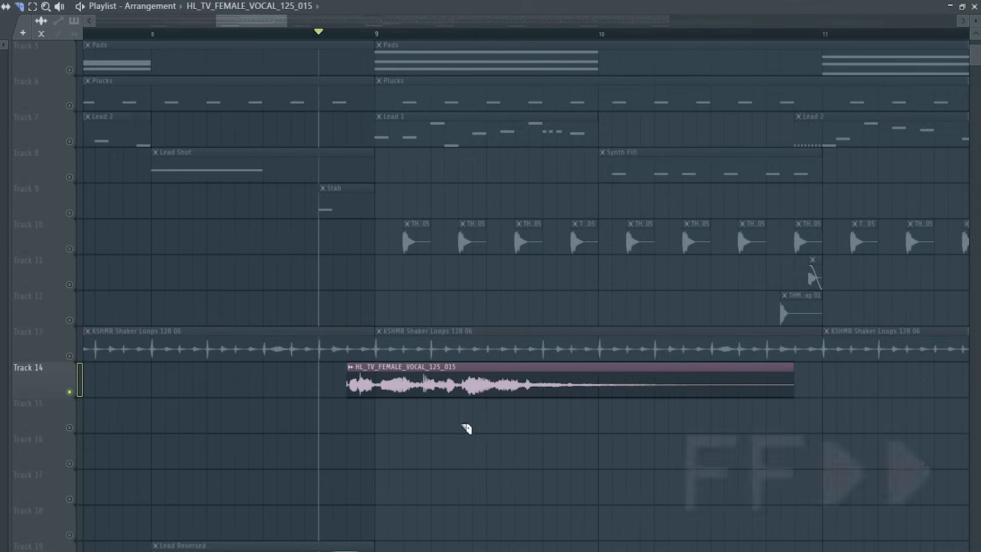
Slice the vocal clip and shift its second part slightly later, then play from that point.
{"action": "scroll", "coordinate": [422, 401], "scroll_direction": "up", "scroll_amount": 5}
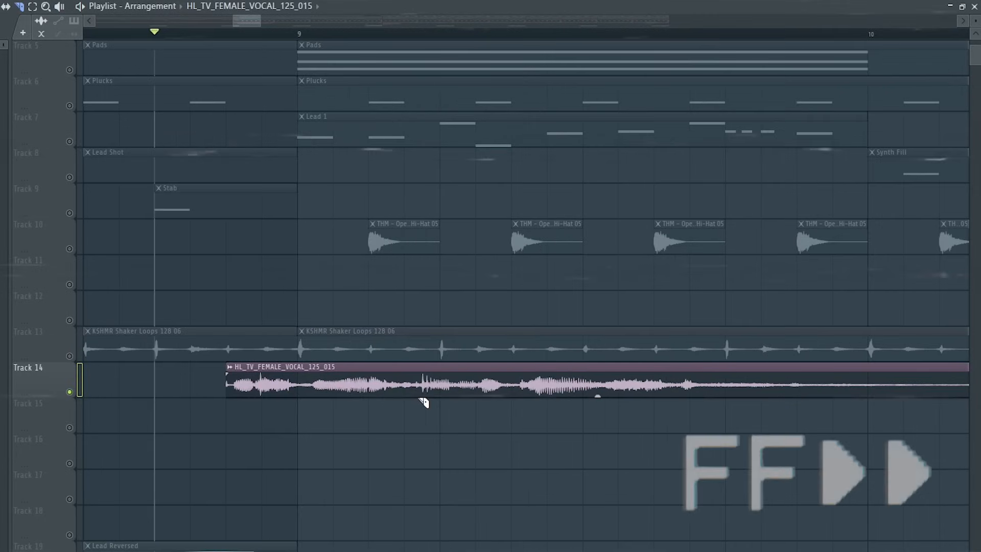
{"action": "left_click", "coordinate": [425, 377]}
{"action": "left_click_drag", "start_coordinate": [517, 377], "coordinate": [537, 377]}
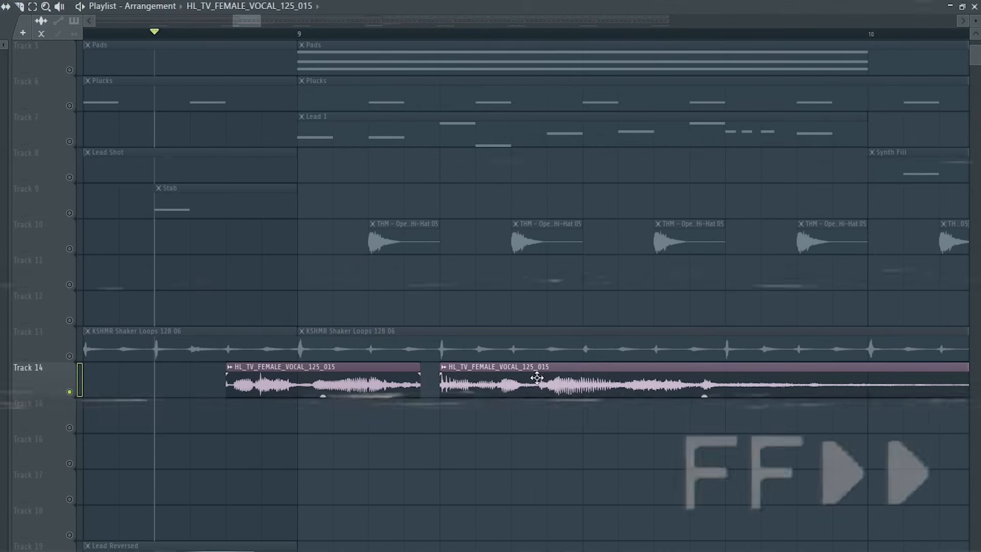
{"action": "key", "text": "space"}
{"action": "key", "text": "space"}
{"action": "left_click", "coordinate": [442, 35]}
Slice the second vocal part on Track 14 again and shift the new slice slightly earlier.
{"action": "key", "text": "space"}
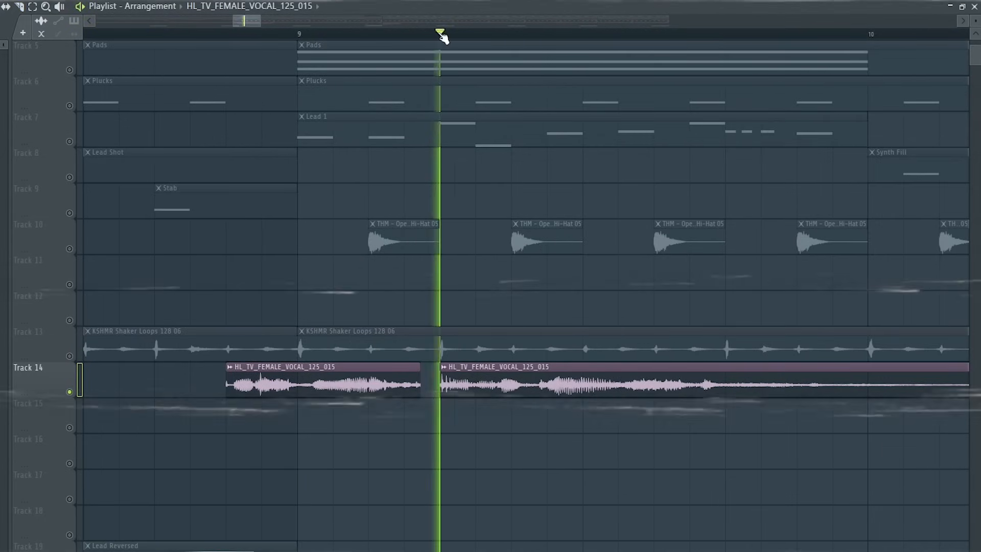
{"action": "key", "text": "space"}
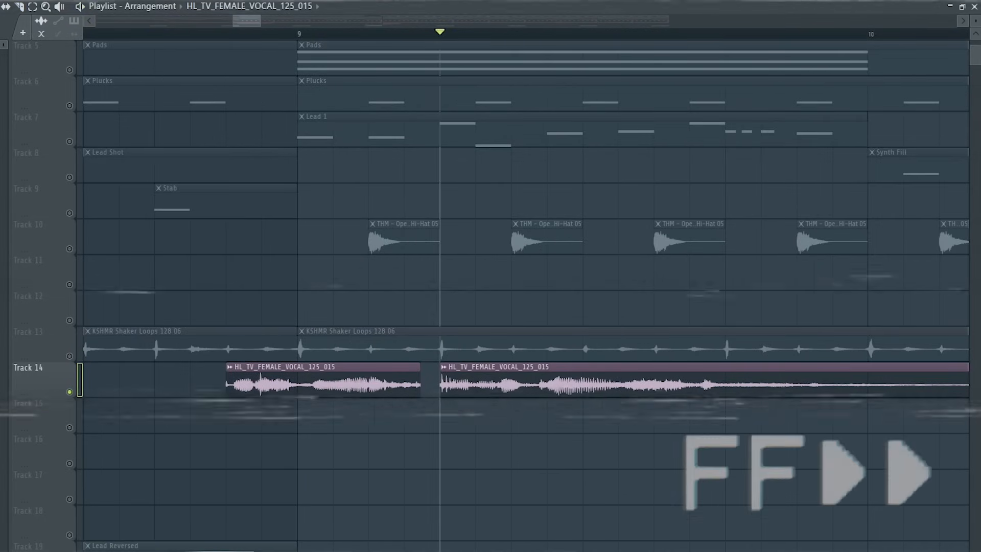
{"action": "left_click", "coordinate": [472, 36]}
{"action": "key", "text": "space"}
{"action": "key", "text": "space"}
{"action": "left_click", "coordinate": [476, 388]}
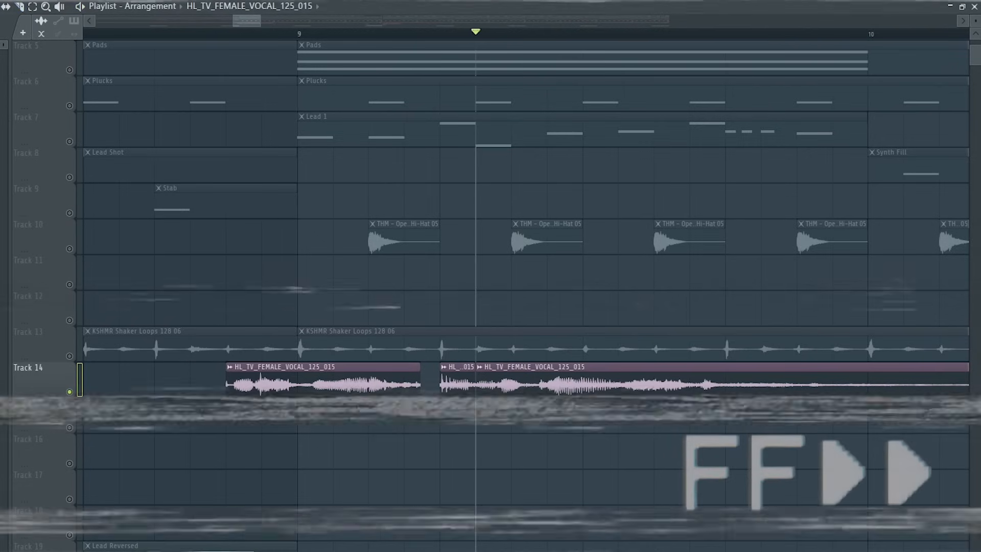
{"action": "left_click_drag", "start_coordinate": [559, 389], "coordinate": [527, 378]}
Cut another slice from the vocal, spread the pieces apart with small gaps, and play from the clip's start.
{"action": "left_click", "coordinate": [228, 36]}
{"action": "key", "text": "space"}
{"action": "key", "text": "space"}
{"action": "left_click", "coordinate": [548, 379]}
{"action": "mouse_move", "coordinate": [623, 377]}
{"action": "left_mouse_down"}
{"action": "mouse_move", "coordinate": [645, 377]}
{"action": "mouse_move", "coordinate": [613, 379]}
{"action": "left_mouse_up"}
{"action": "key", "text": "space"}
{"action": "key", "text": "space"}
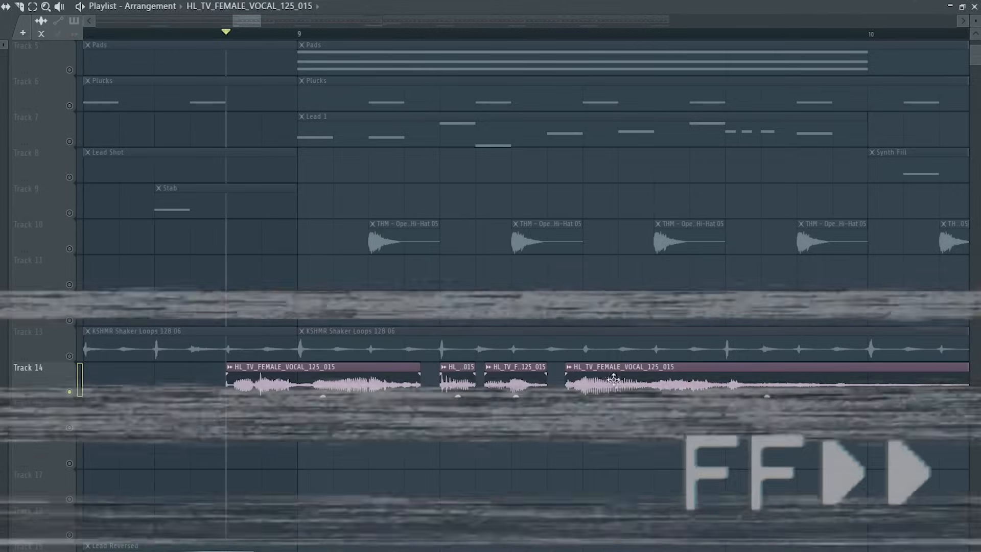
{"action": "left_click_drag", "start_coordinate": [530, 389], "coordinate": [534, 389]}
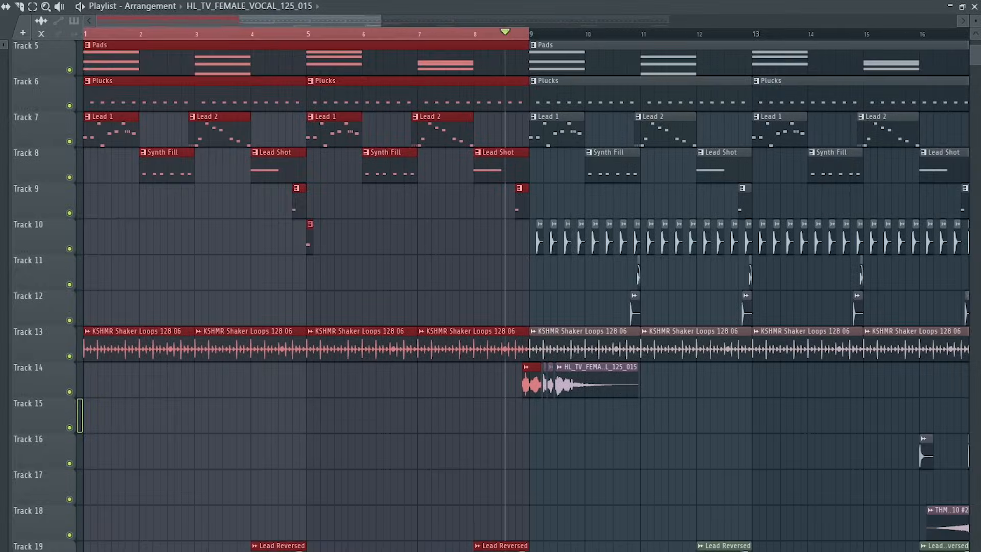
Add HL_TV_FEMALE_VOCAL_125_064 to Track 15 at bar 19 and set its time-stretch mode to Stretch.
{"action": "left_click_drag", "start_coordinate": [448, 361], "coordinate": [756, 432]}
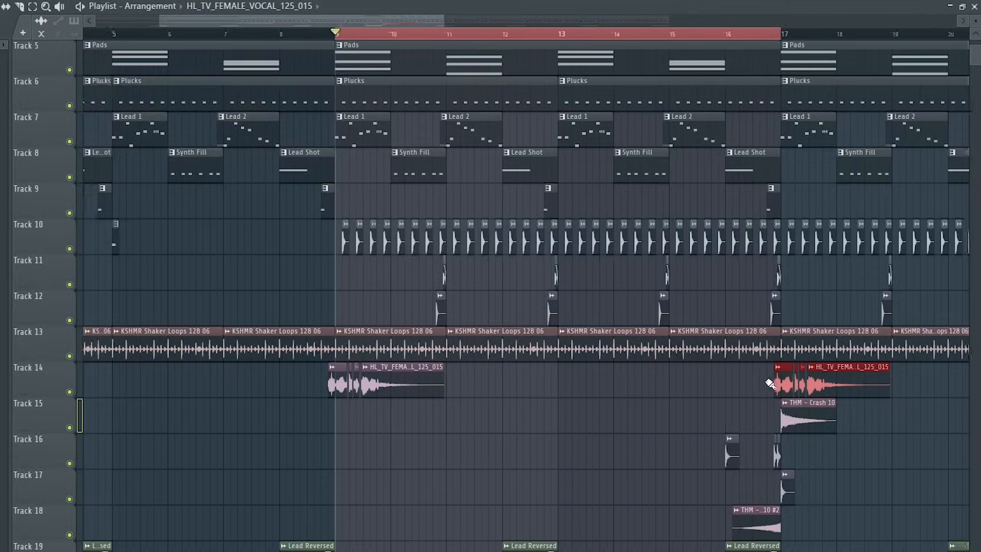
{"action": "scroll", "coordinate": [741, 387], "scroll_direction": "down", "scroll_amount": 5}
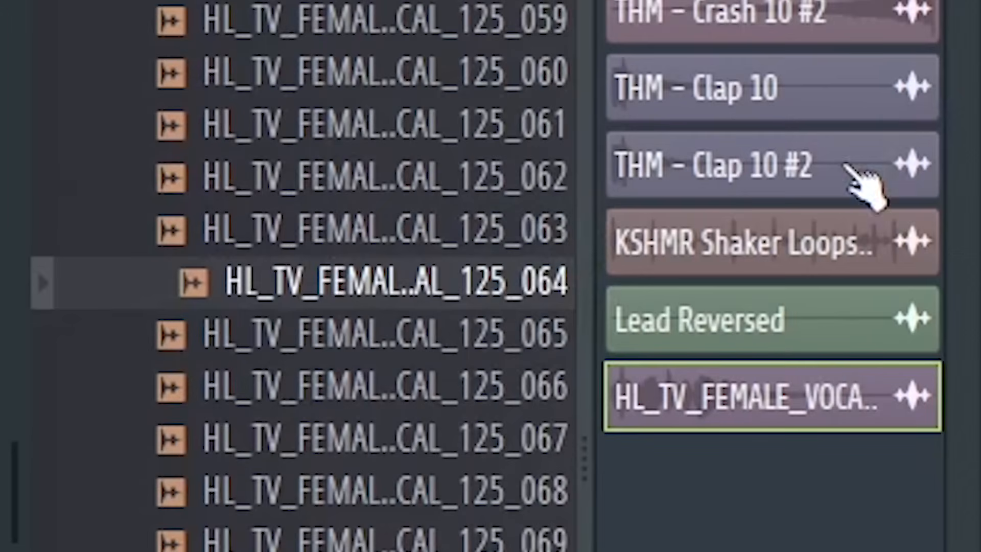
{"action": "left_click_drag", "start_coordinate": [480, 289], "coordinate": [500, 280]}
{"action": "double_click", "coordinate": [532, 276]}
{"action": "left_click", "coordinate": [276, 163]}
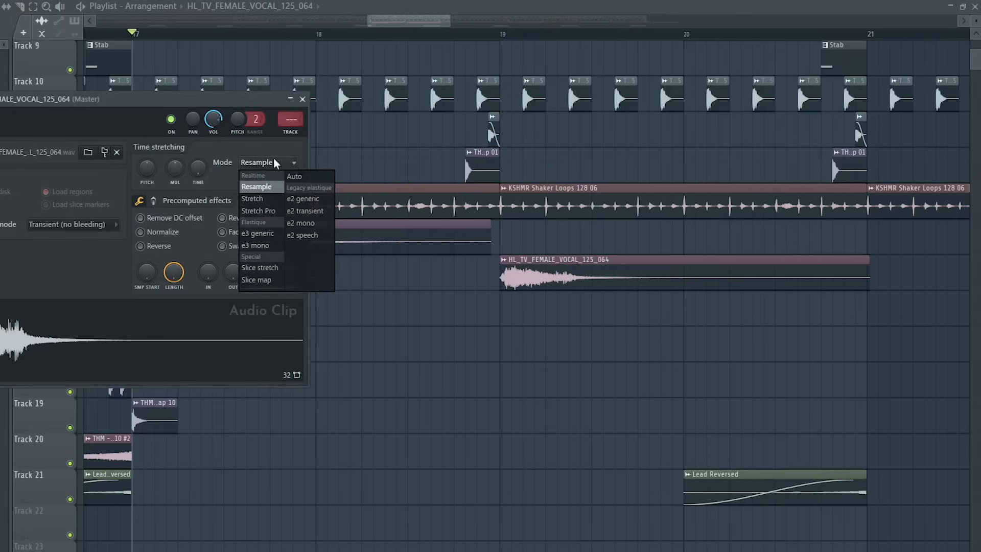
{"action": "left_click", "coordinate": [269, 200]}
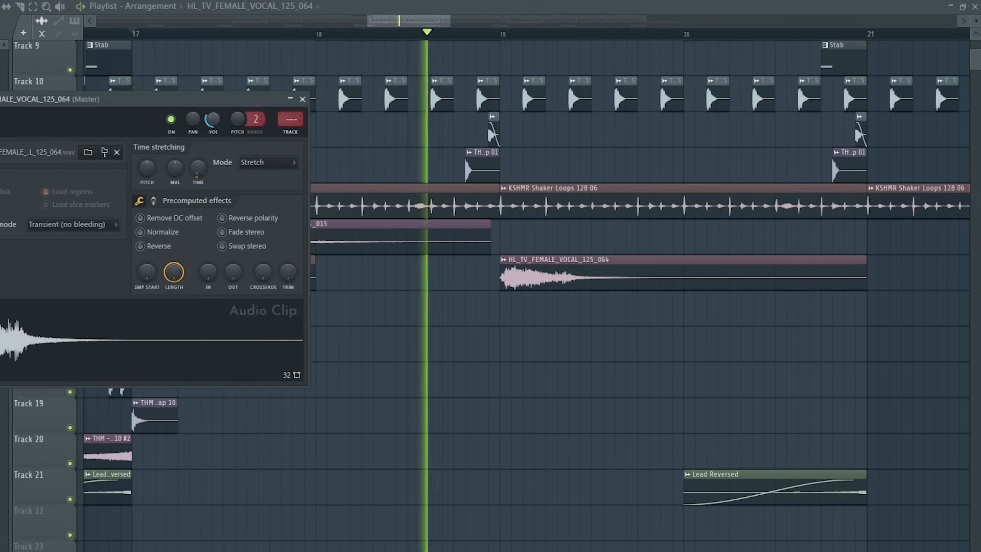
{"action": "key", "text": "space"}
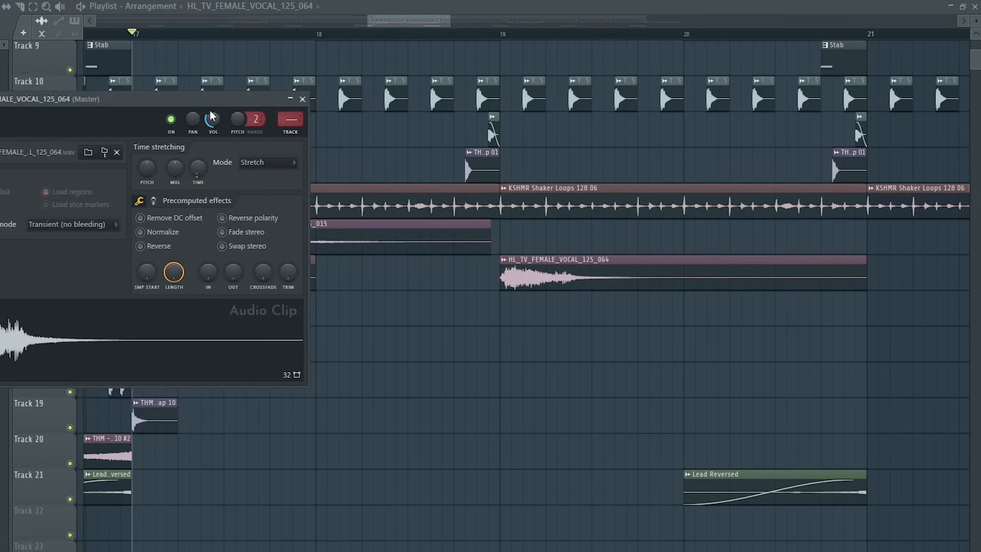
{"action": "left_click", "coordinate": [304, 100]}
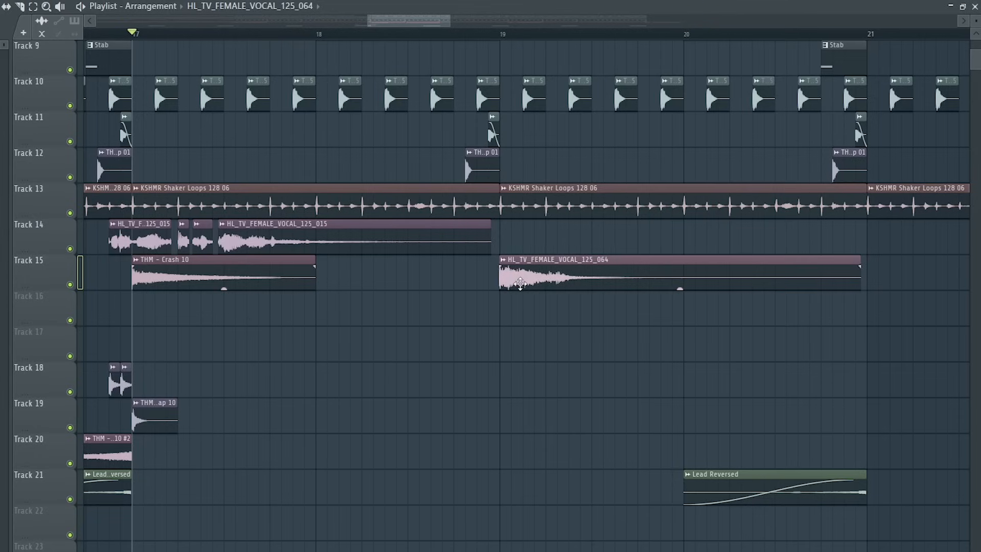
Copy the 064 vocal onto Track 16 before bar 19, make the copy unique and reverse it.
{"action": "left_click_drag", "start_coordinate": [520, 283], "coordinate": [430, 323]}
{"action": "right_click", "coordinate": [71, 322]}
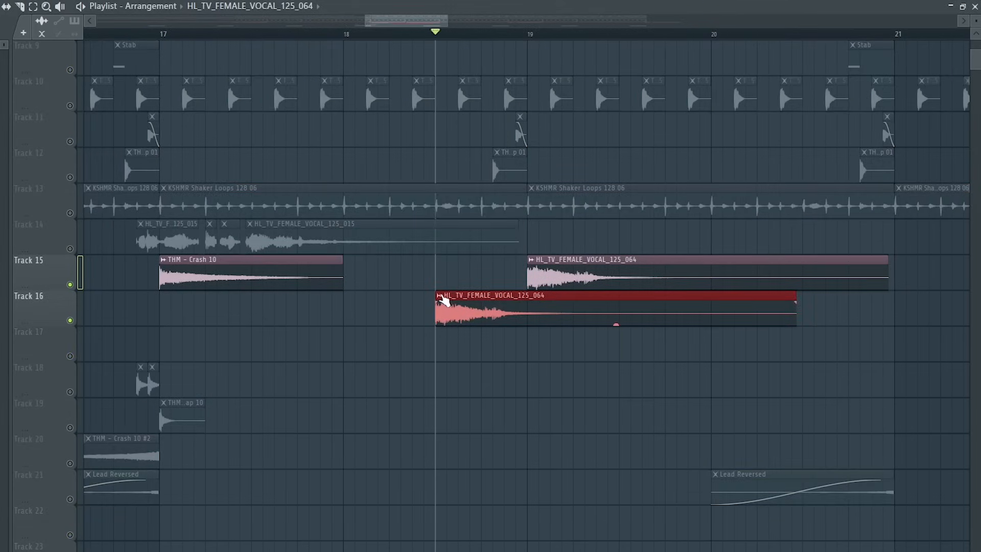
{"action": "left_click", "coordinate": [441, 296]}
{"action": "left_click", "coordinate": [453, 417]}
{"action": "double_click", "coordinate": [548, 316]}
{"action": "left_click", "coordinate": [169, 264]}
{"action": "left_click", "coordinate": [319, 115]}
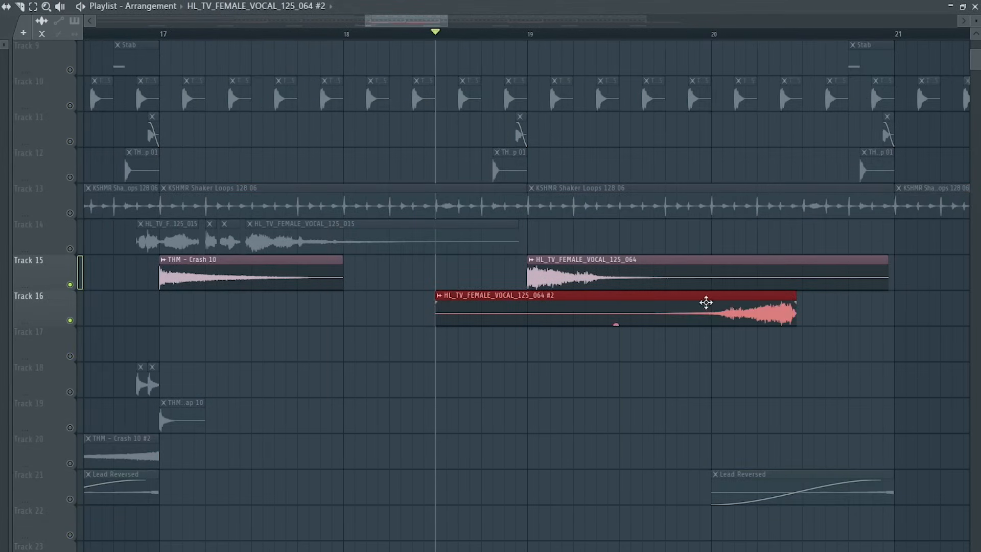
Move the reversed vocal so it ends at bar 19 and trim its start to about bar 18.3.
{"action": "left_click_drag", "start_coordinate": [706, 303], "coordinate": [476, 302]}
{"action": "left_click_drag", "start_coordinate": [206, 322], "coordinate": [337, 322]}
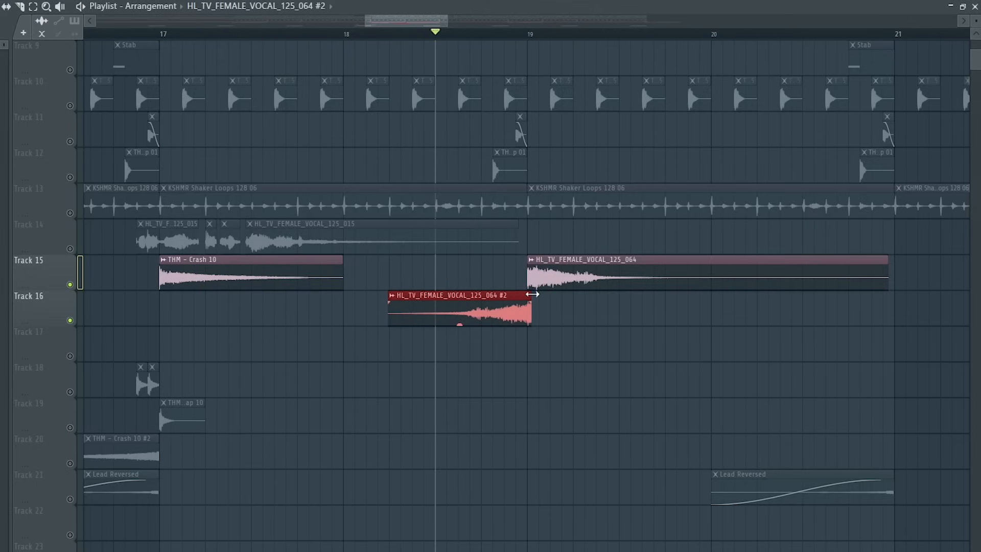
Automate the reversed clip's volume and switch the automation to an LFO.
{"action": "scroll", "coordinate": [469, 301], "scroll_direction": "up", "scroll_amount": 1}
{"action": "left_click", "coordinate": [379, 296]}
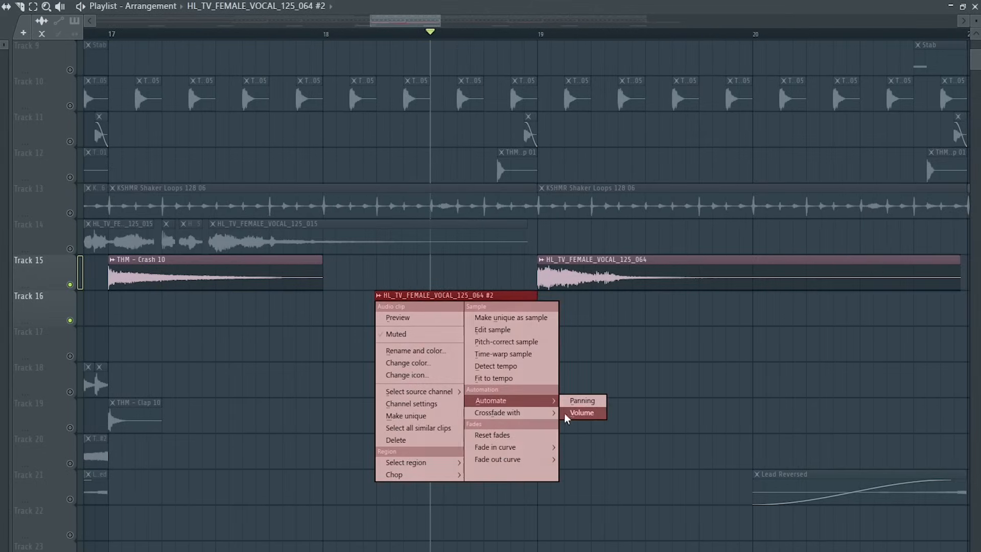
{"action": "left_click", "coordinate": [567, 413]}
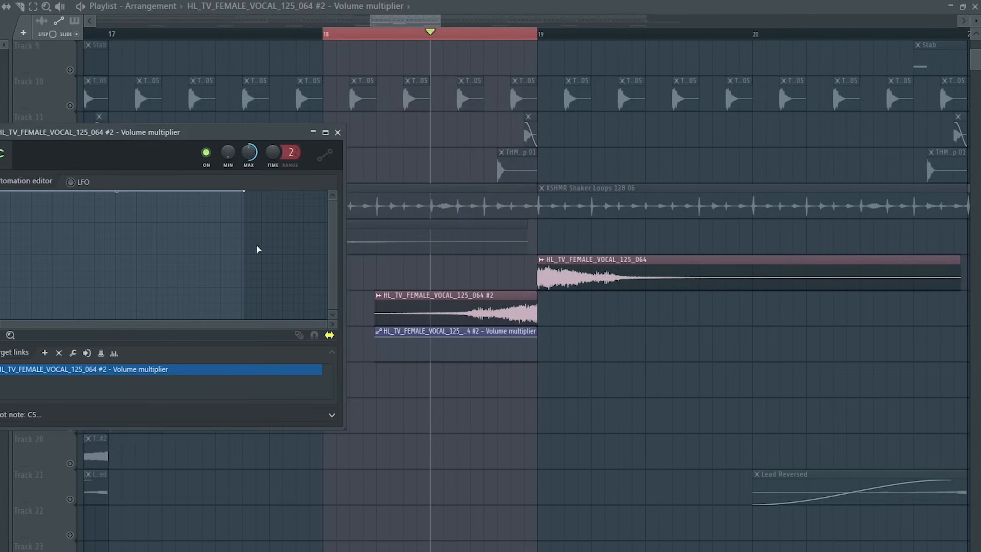
{"action": "left_click", "coordinate": [71, 183]}
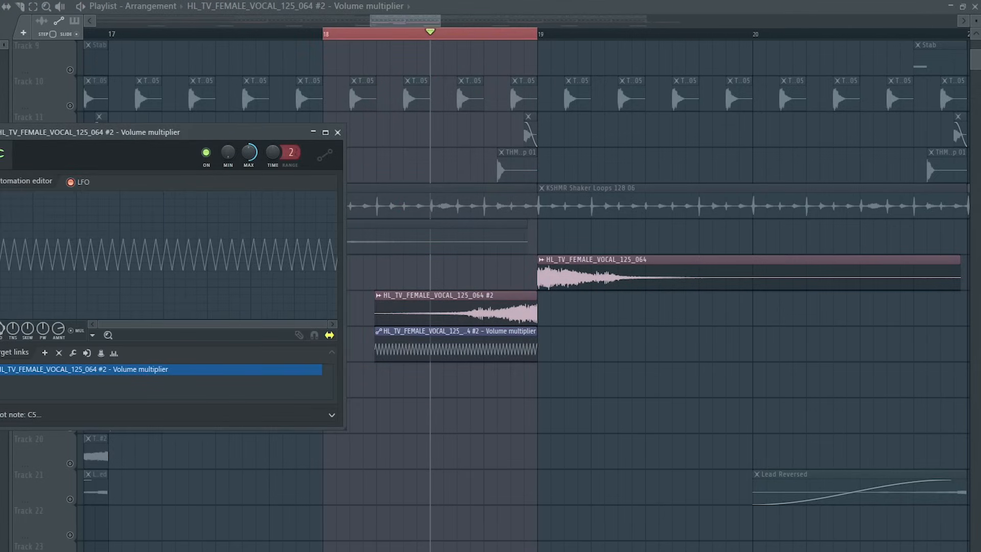
Create an automation clip for the LFO speed and place it on Track 18 under the reversed vocal.
{"action": "right_click", "coordinate": [1, 330]}
{"action": "left_click", "coordinate": [79, 423]}
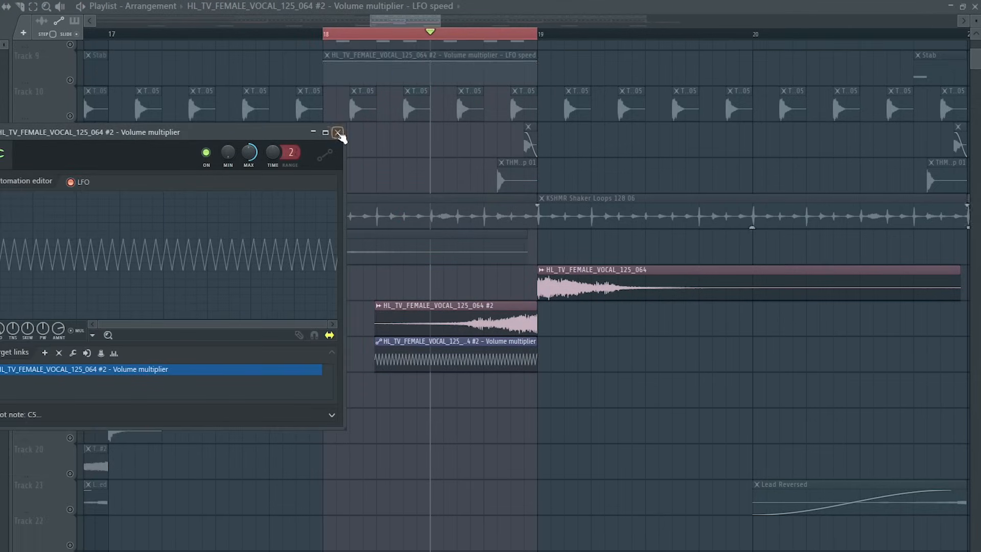
{"action": "left_click", "coordinate": [337, 132]}
{"action": "left_click_drag", "start_coordinate": [450, 72], "coordinate": [503, 360]}
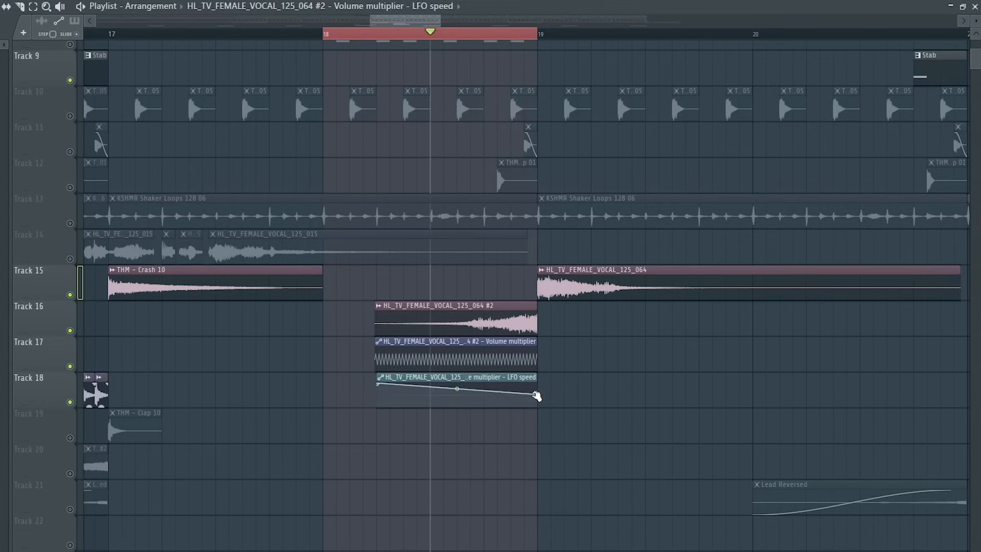
Adjust the LFO speed curve's end point and play the passage back.
{"action": "key", "text": "space"}
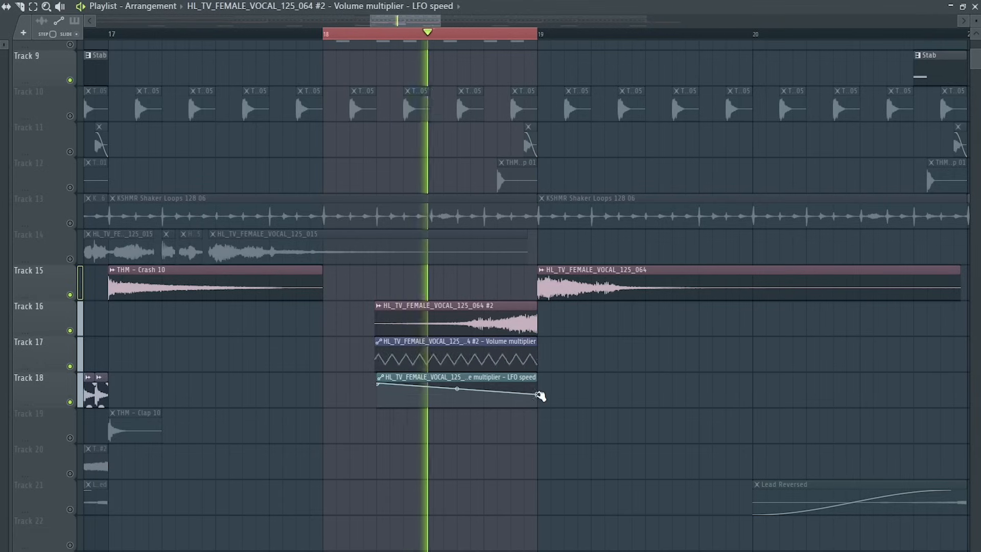
{"action": "left_click_drag", "start_coordinate": [541, 396], "coordinate": [537, 398]}
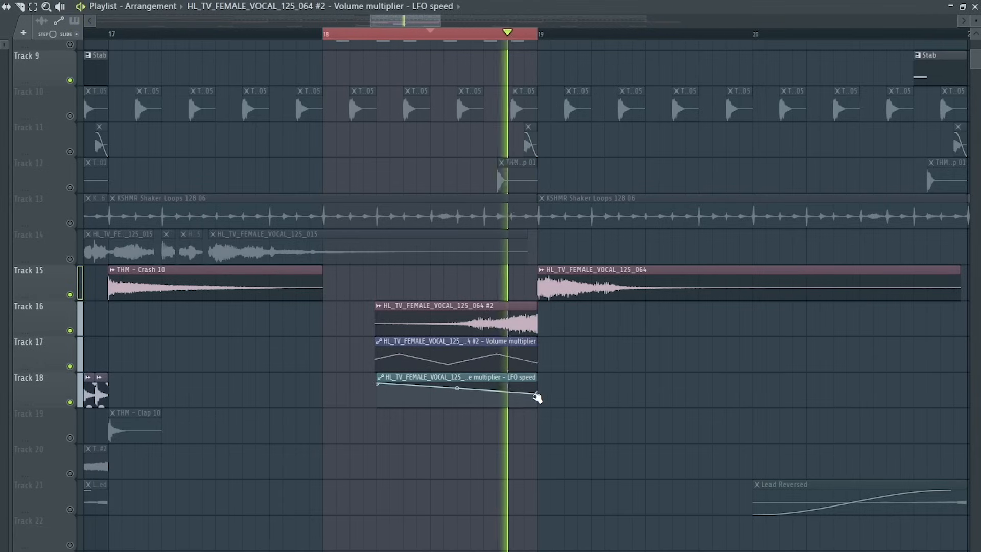
{"action": "key", "text": "space"}
{"action": "left_click_drag", "start_coordinate": [532, 40], "coordinate": [330, 43]}
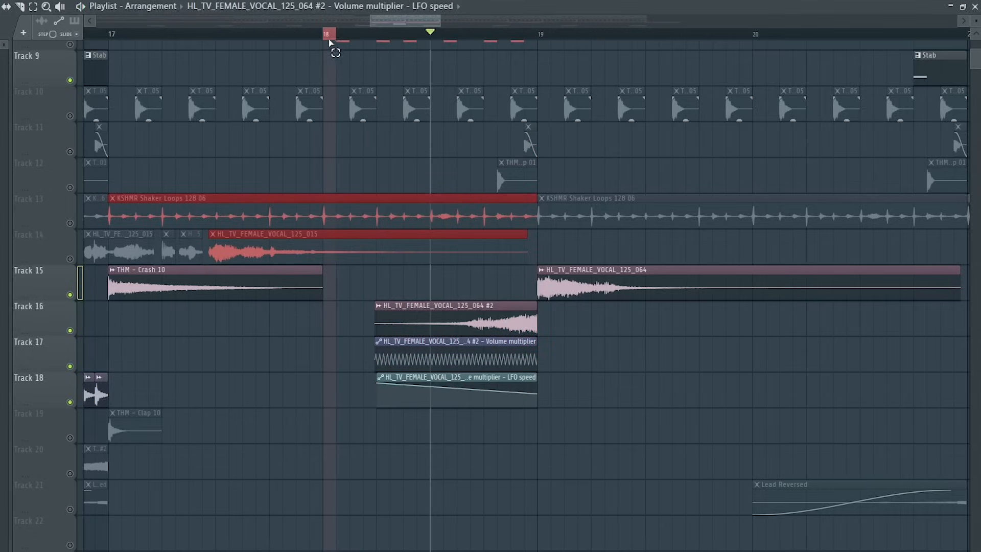
{"action": "key", "text": "space"}
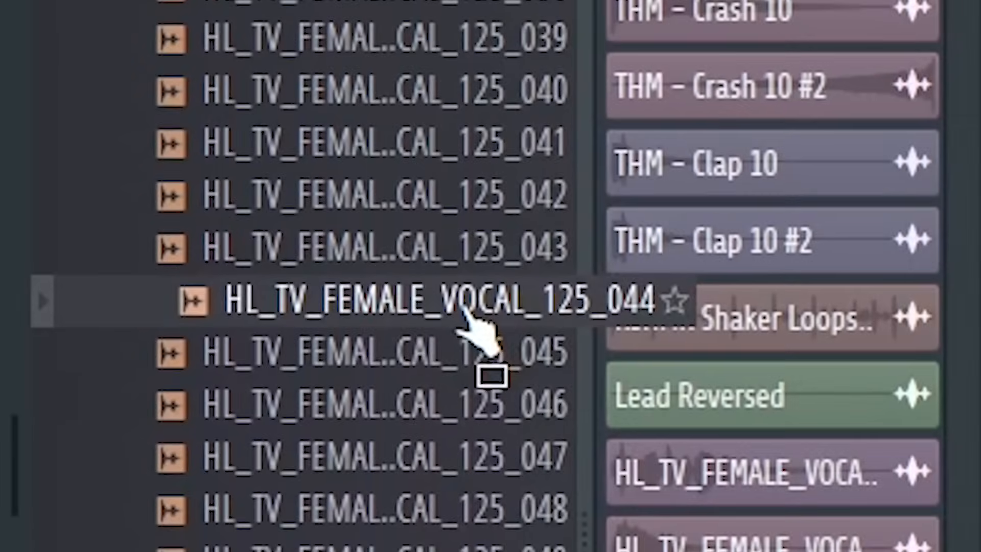
Add HL_TV_FEMALE_VOCAL_125_044 to Track 15 at bar 21 and open its clip settings.
{"action": "left_click_drag", "start_coordinate": [464, 308], "coordinate": [137, 292]}
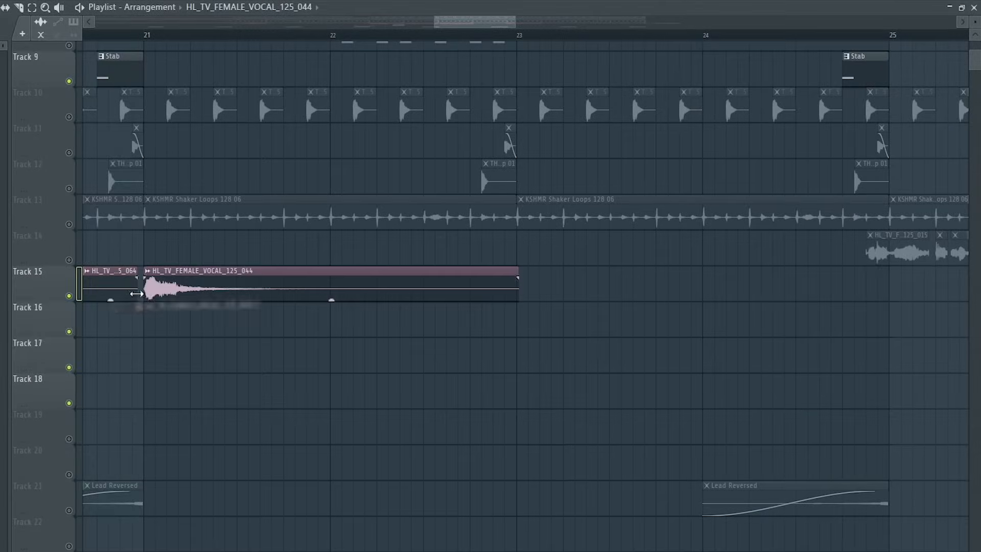
{"action": "double_click", "coordinate": [193, 289]}
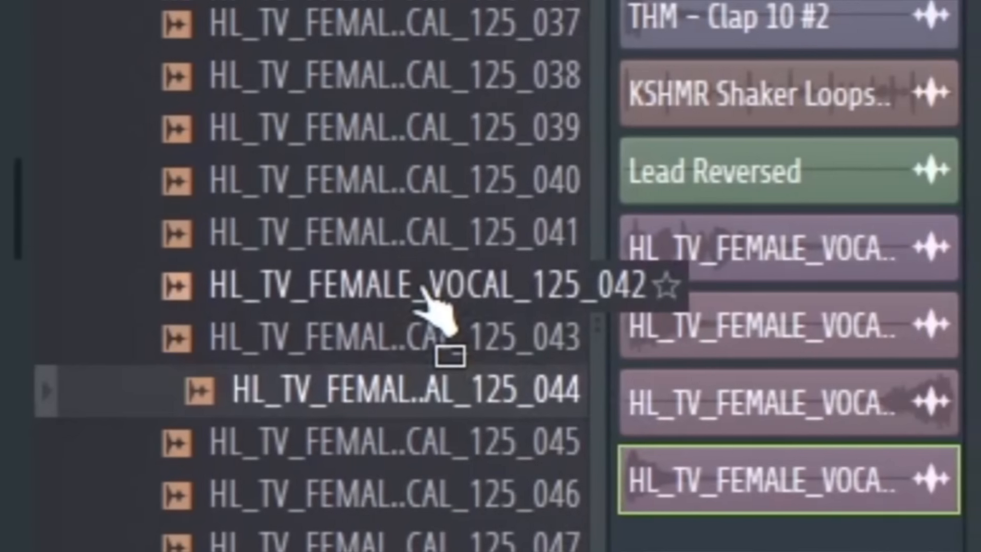
{"action": "left_click", "coordinate": [416, 289]}
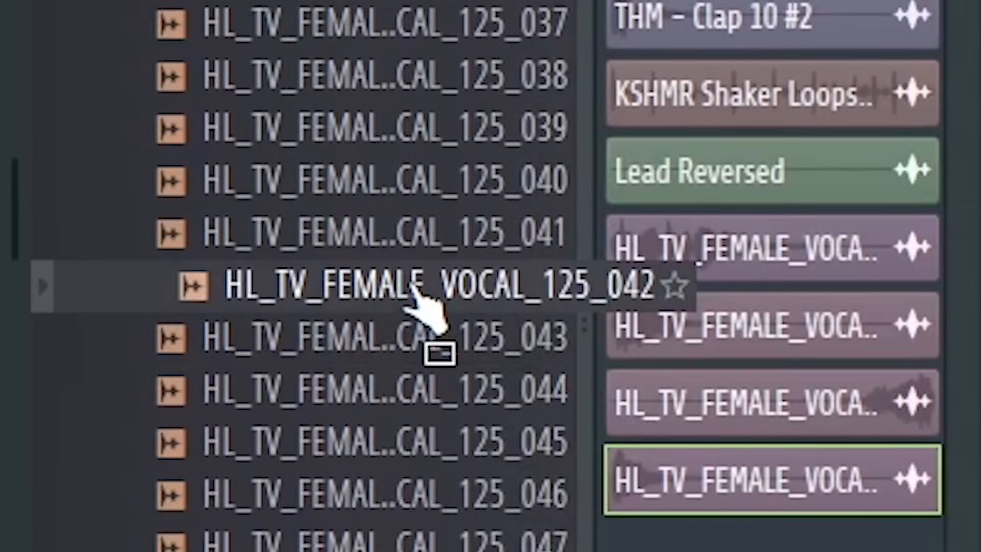
Add HL_TV_FEMALE_VOCAL_125_042 to Track 15 at bar 23, set its time-stretch mode to Stretch, and play it.
{"action": "left_click_drag", "start_coordinate": [413, 287], "coordinate": [520, 295]}
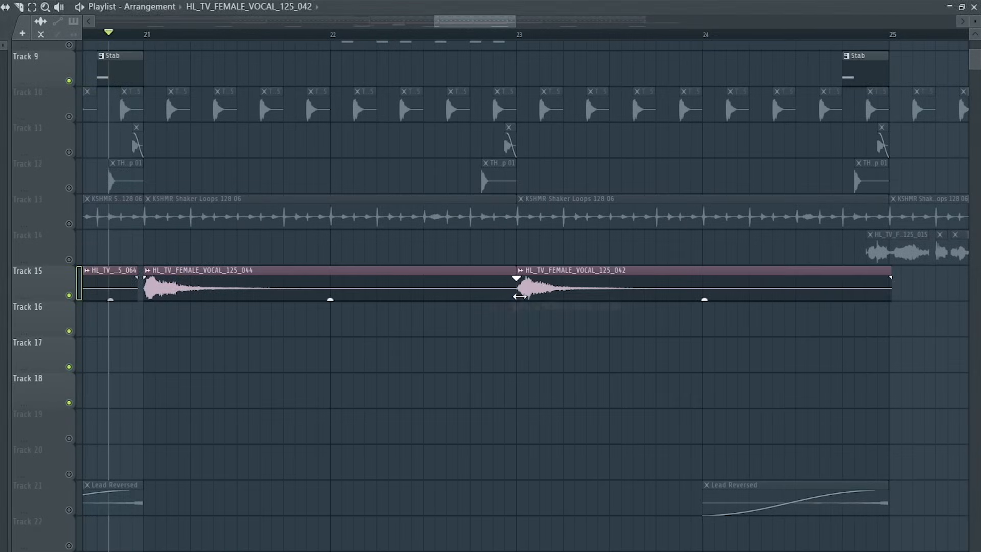
{"action": "left_click", "coordinate": [354, 247]}
{"action": "left_click", "coordinate": [341, 283]}
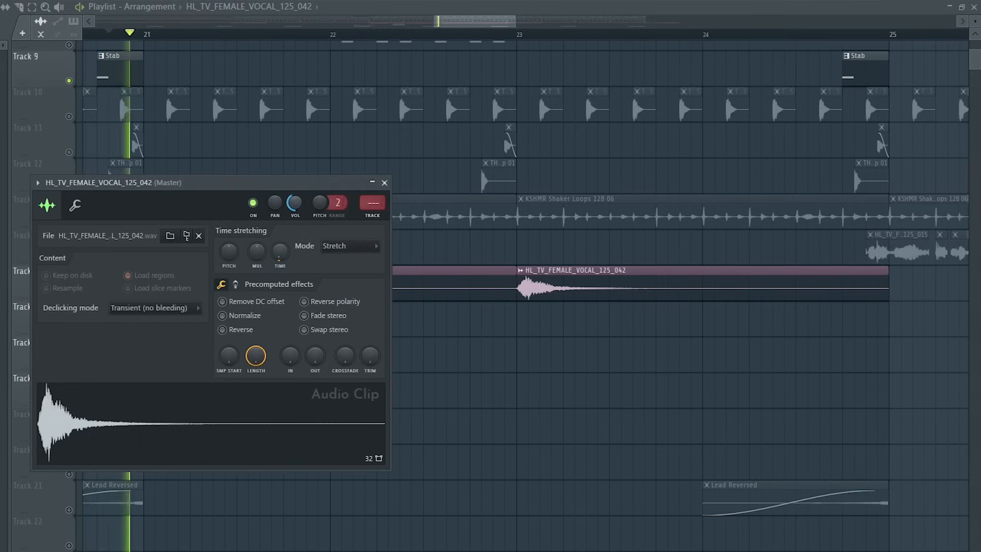
{"action": "left_click", "coordinate": [454, 33]}
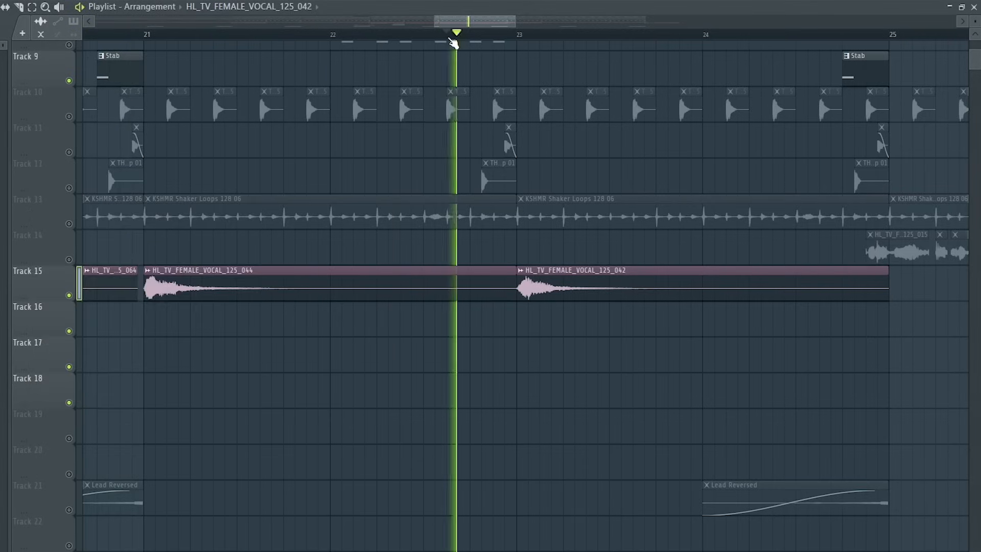
{"action": "key", "text": "space"}
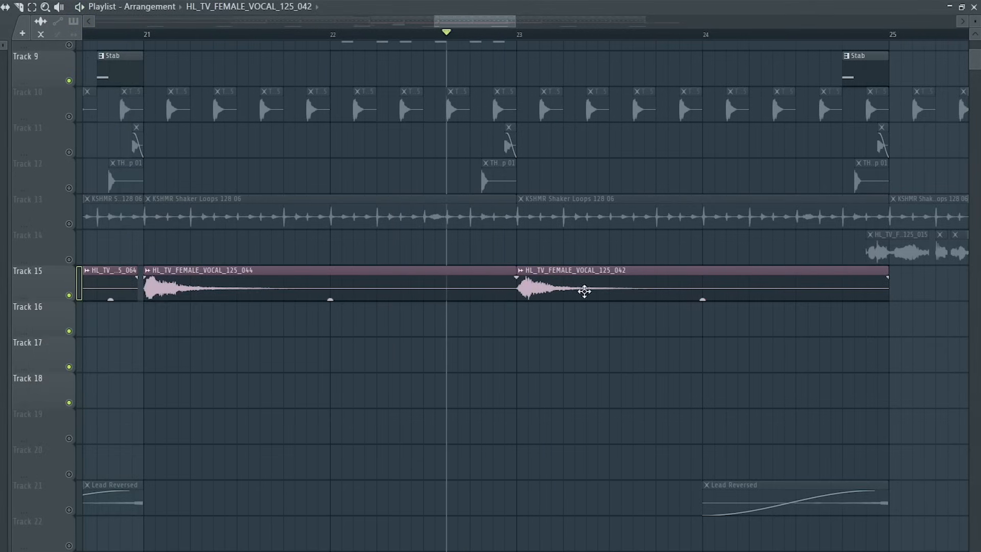
Make a reversed copy of the 042 vocal on Track 16, trimmed to end at bar 23.
{"action": "right_click", "coordinate": [585, 289]}
{"action": "left_click", "coordinate": [385, 429]}
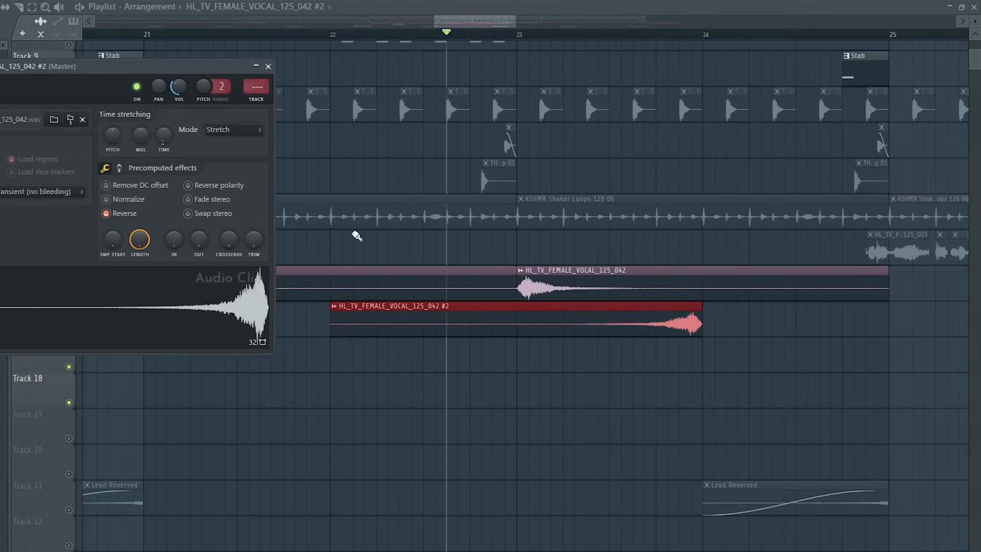
{"action": "left_click_drag", "start_coordinate": [333, 335], "coordinate": [577, 332]}
{"action": "left_click_drag", "start_coordinate": [659, 326], "coordinate": [483, 331]}
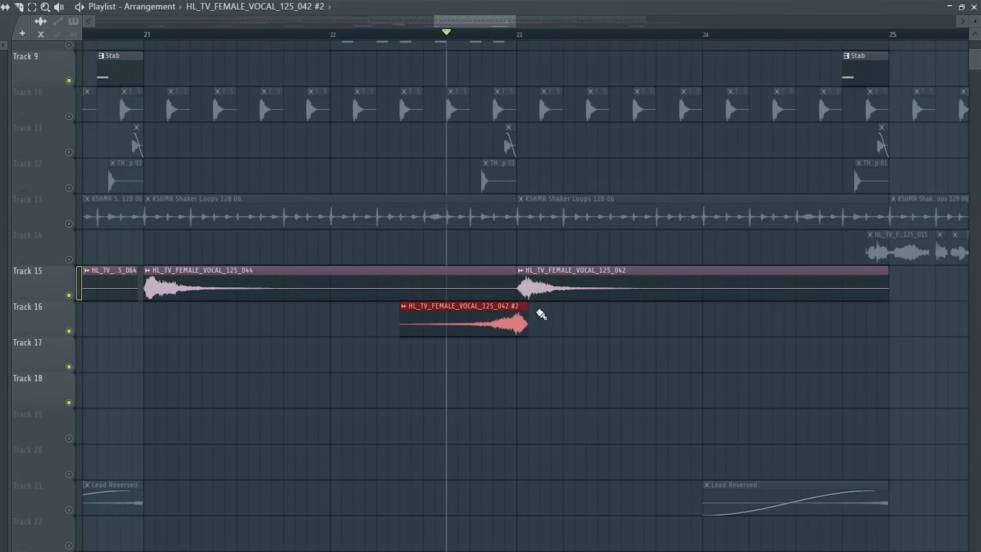
Create a volume automation clip for the reversed 042 vocal on Track 16.
{"action": "right_click", "coordinate": [422, 317]}
{"action": "mouse_move", "coordinate": [532, 409]}
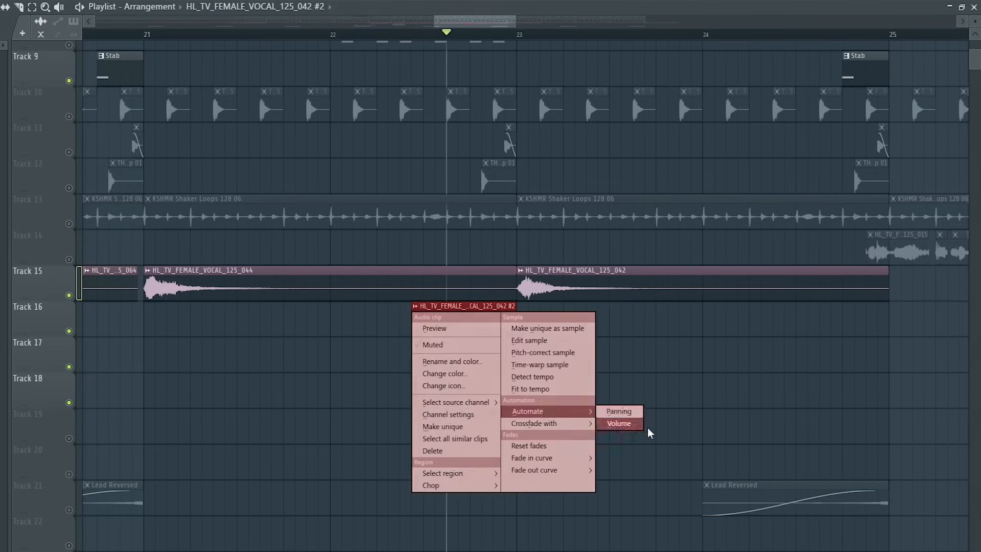
{"action": "left_click", "coordinate": [620, 424]}
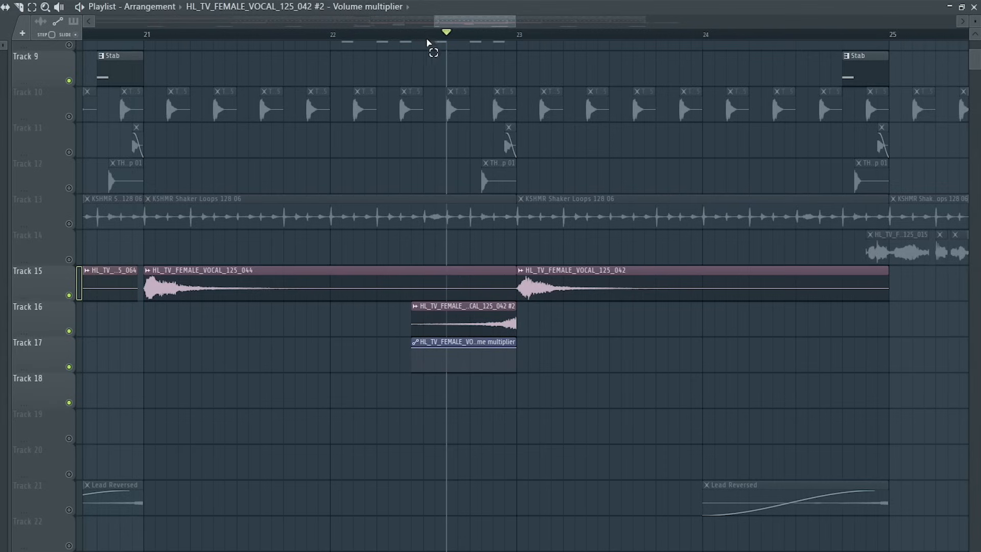
Enable the volume automation clip's LFO over the end of bar 22 and create an automation clip for its LFO speed.
{"action": "left_click_drag", "start_coordinate": [424, 33], "coordinate": [517, 55]}
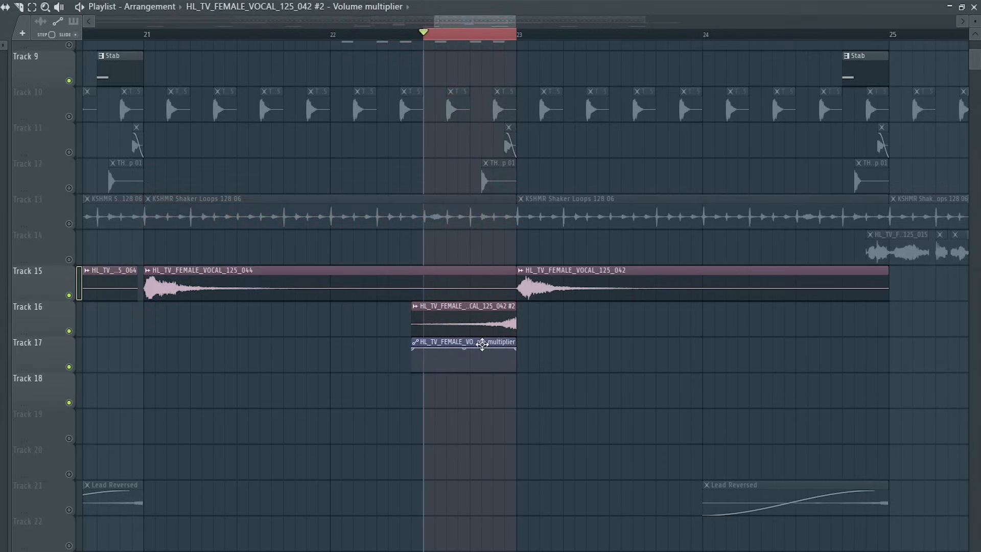
{"action": "double_click", "coordinate": [482, 344]}
{"action": "left_click", "coordinate": [19, 133]}
{"action": "right_click", "coordinate": [1, 282]}
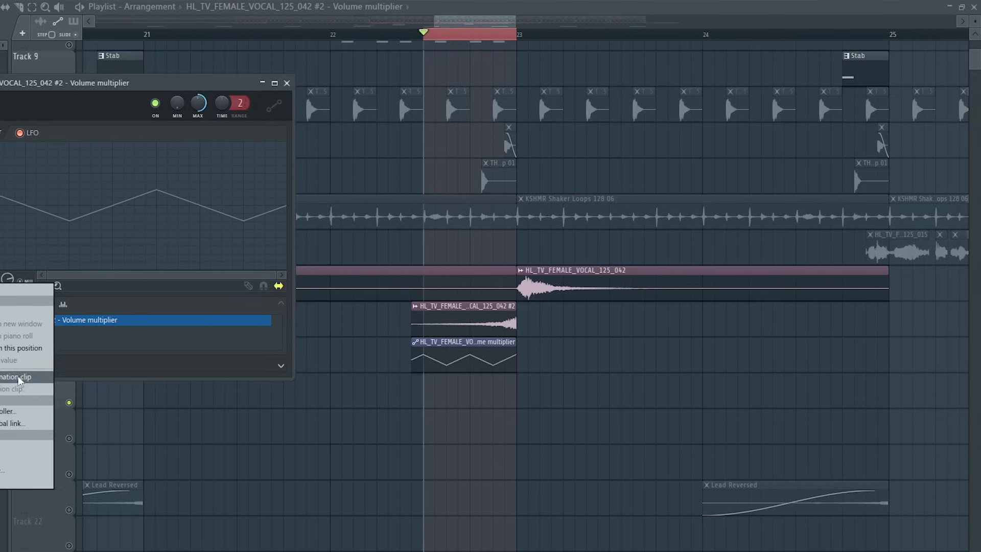
{"action": "left_click", "coordinate": [22, 379]}
{"action": "left_click", "coordinate": [288, 84]}
Place the LFO speed automation clip on Track 18 under the reversed vocal, adjust its end point, and play it back.
{"action": "left_click_drag", "start_coordinate": [437, 62], "coordinate": [453, 398]}
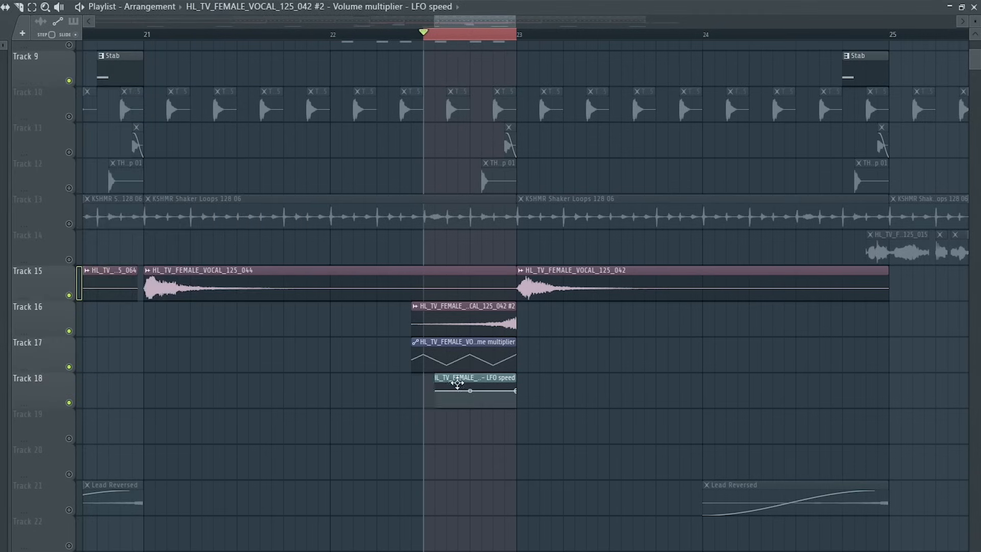
{"action": "key", "text": "space"}
{"action": "left_click_drag", "start_coordinate": [519, 393], "coordinate": [521, 395]}
{"action": "key", "text": "space"}
{"action": "key", "text": "space"}
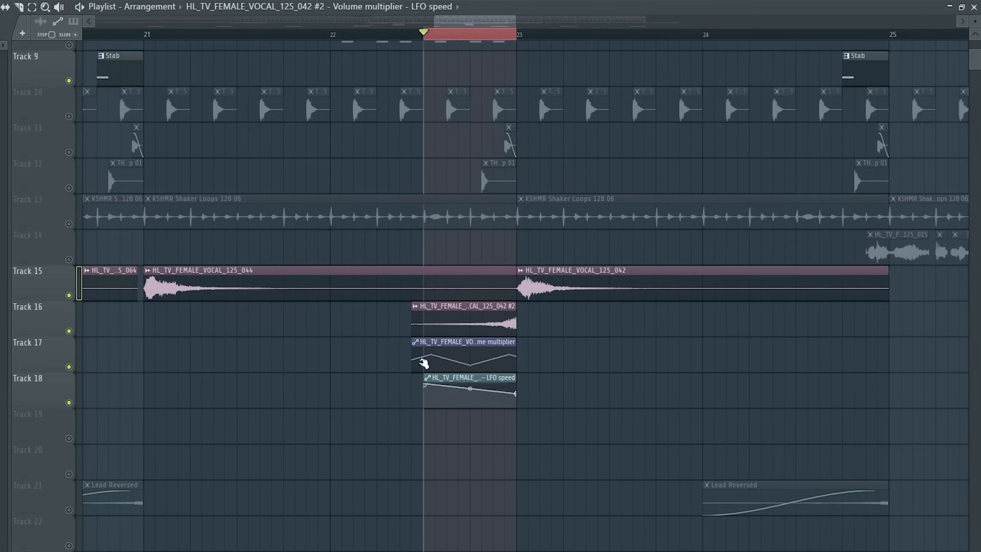
{"action": "key", "text": "space"}
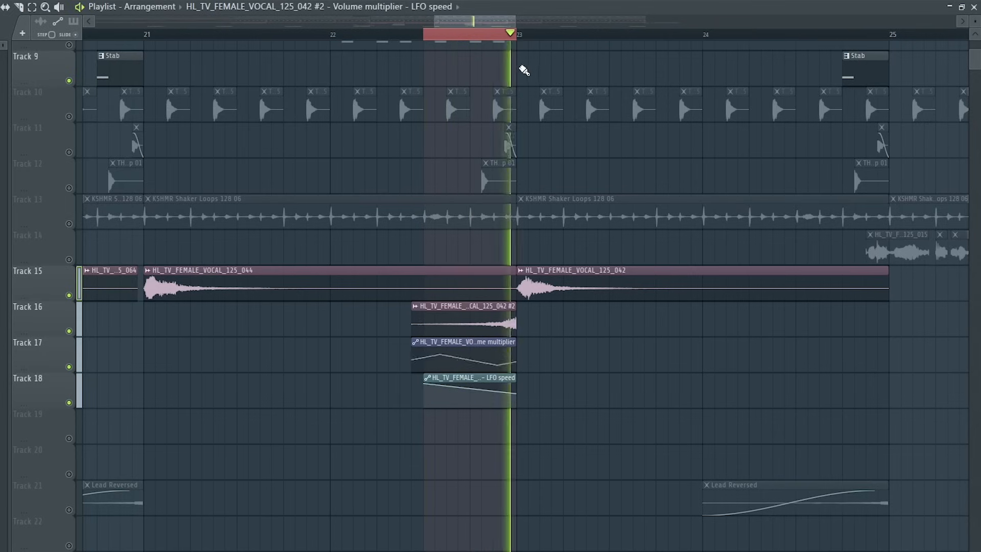
{"action": "key", "text": "space"}
{"action": "left_click_drag", "start_coordinate": [520, 38], "coordinate": [429, 42]}
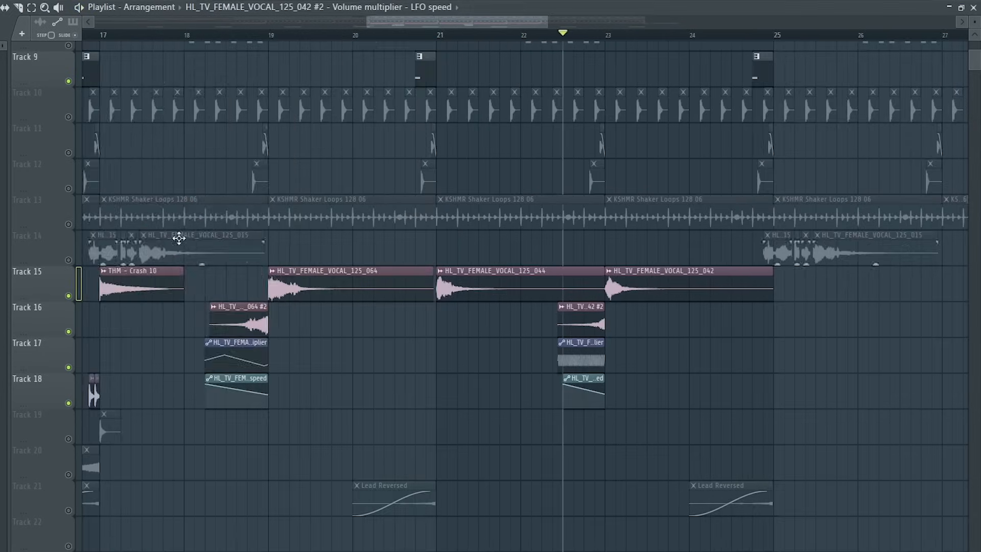
Route the 015 and 064 vocal clips to mixer insert 13.
{"action": "double_click", "coordinate": [177, 237]}
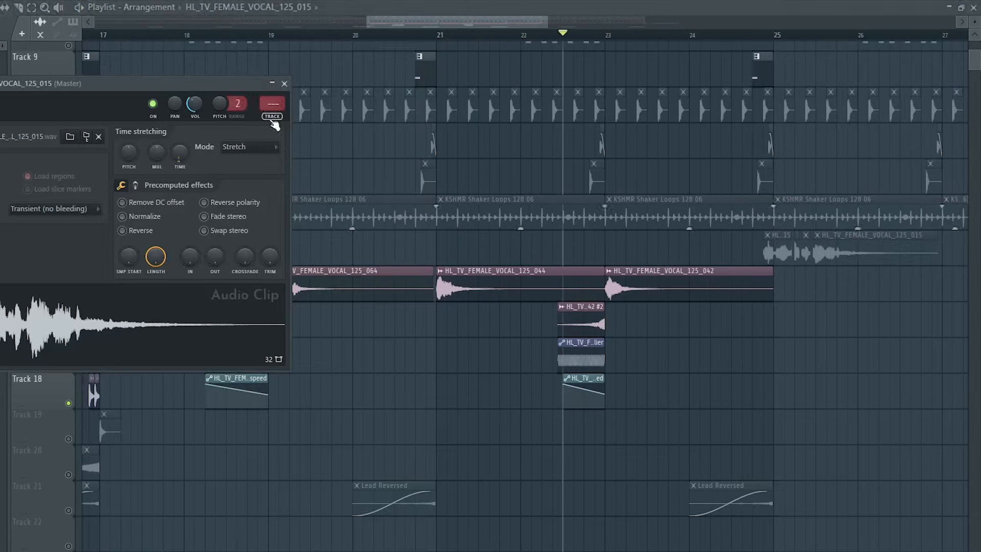
{"action": "left_click", "coordinate": [272, 117]}
{"action": "left_click", "coordinate": [961, 242]}
{"action": "left_click", "coordinate": [284, 83]}
{"action": "double_click", "coordinate": [327, 289]}
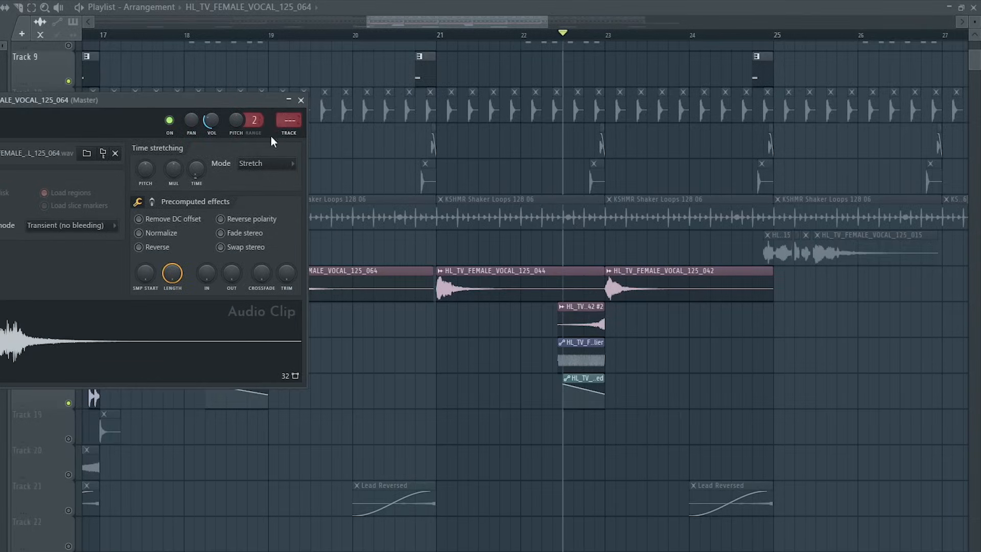
{"action": "left_click", "coordinate": [288, 100]}
{"action": "left_click", "coordinate": [289, 100]}
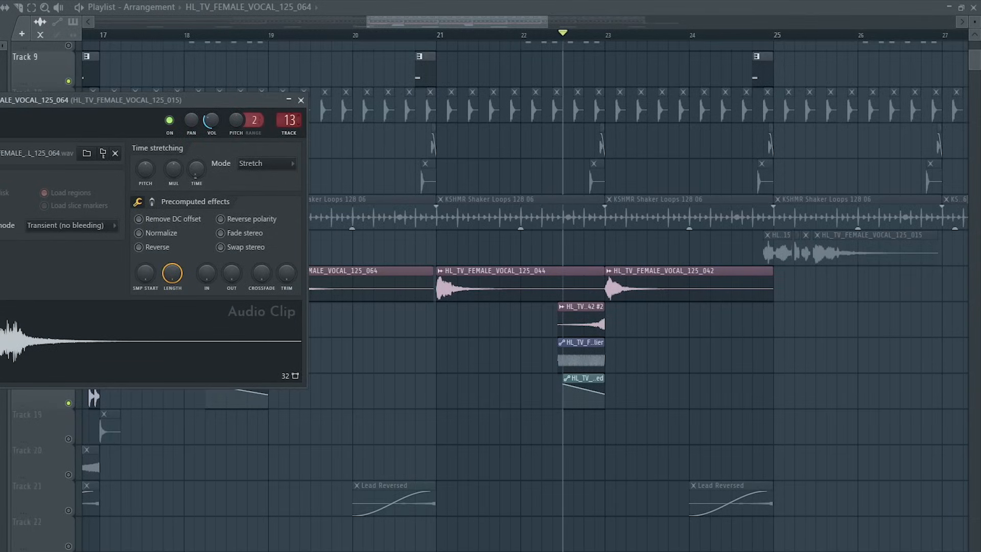
{"action": "left_click", "coordinate": [301, 101]}
Check the mixer routing of the reversed 064, 044 and 042 vocal clips and open mixer insert 13.
{"action": "double_click", "coordinate": [252, 317]}
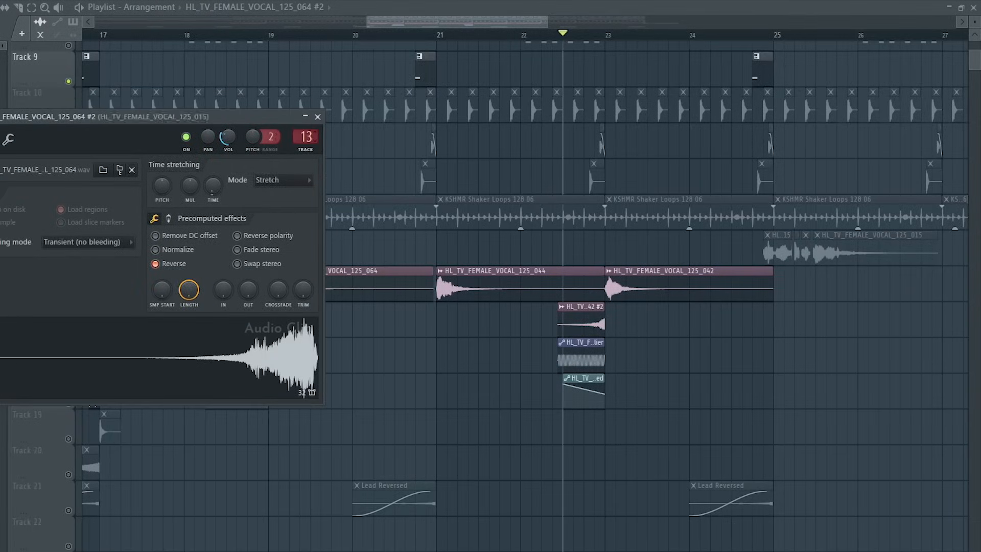
{"action": "left_click", "coordinate": [318, 117]}
{"action": "double_click", "coordinate": [518, 288]}
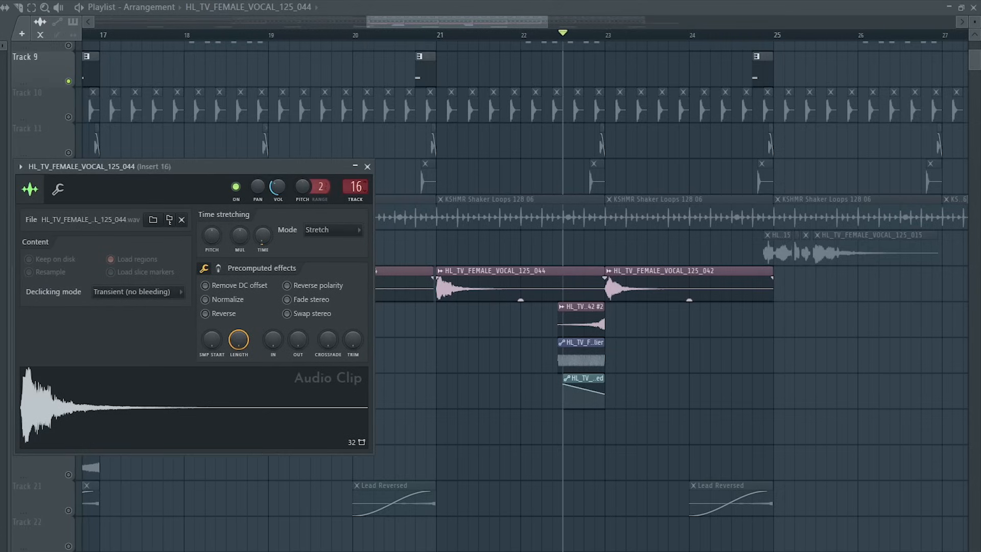
{"action": "double_click", "coordinate": [580, 329]}
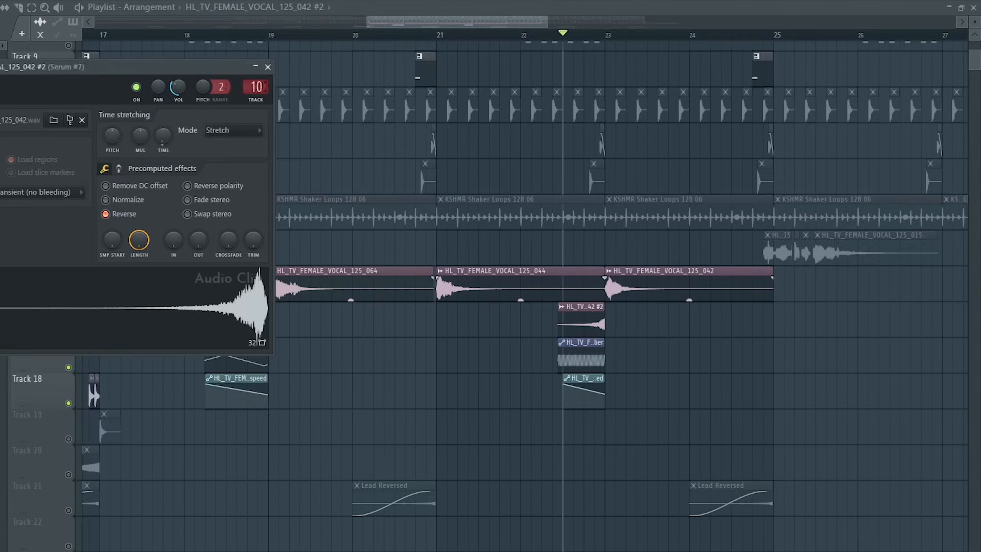
{"action": "double_click", "coordinate": [656, 289]}
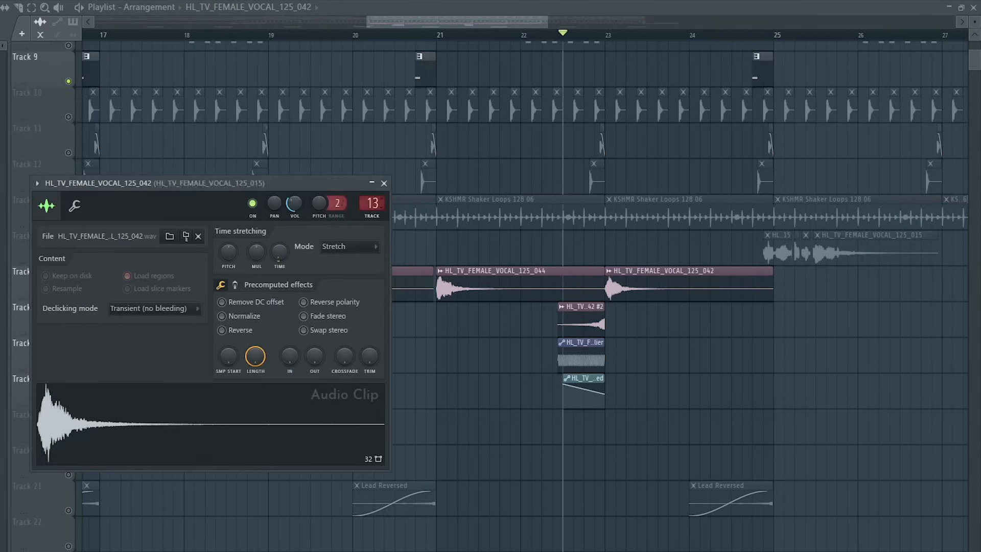
{"action": "double_click", "coordinate": [372, 203]}
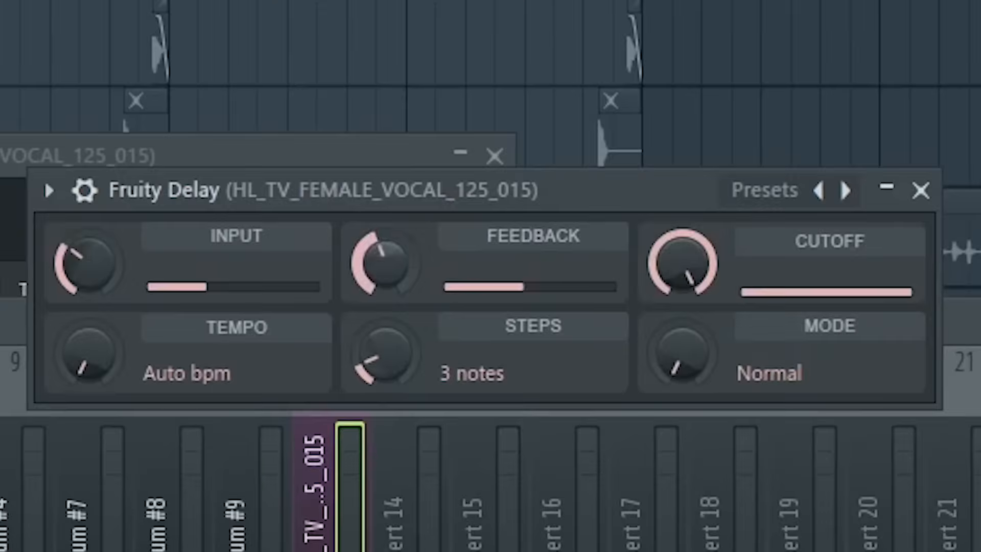
On the vocal insert's Fruity parametric EQ 2, cut the low end with band 1 and lower band 4 slightly.
{"action": "left_click_drag", "start_coordinate": [384, 263], "coordinate": [371, 296]}
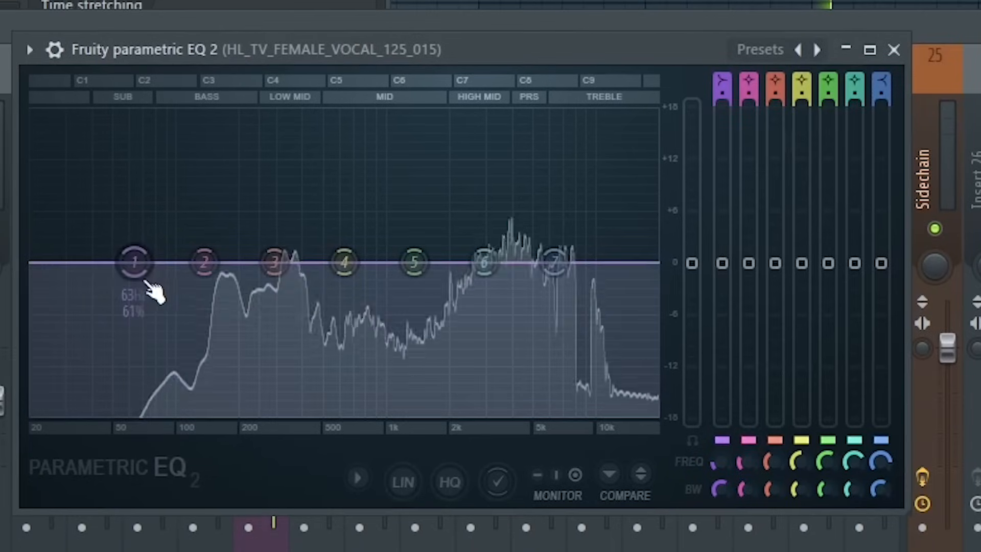
{"action": "left_click_drag", "start_coordinate": [134, 262], "coordinate": [233, 370]}
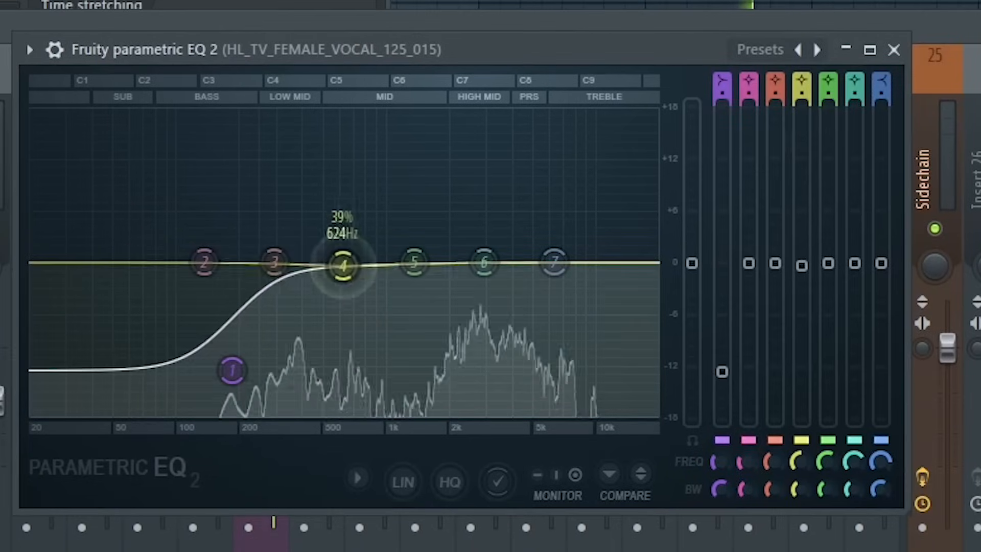
{"action": "left_click_drag", "start_coordinate": [344, 262], "coordinate": [332, 285]}
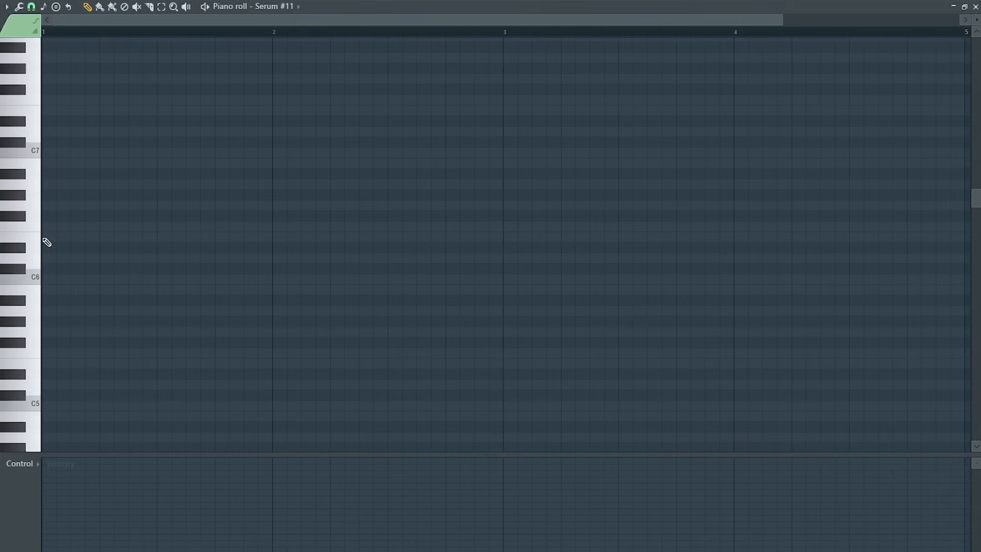
Write a repeating E6, G6, F#6 note pattern across the first bar of Serum #11's piano roll.
{"action": "left_click", "coordinate": [47, 237]}
{"action": "left_click", "coordinate": [92, 205]}
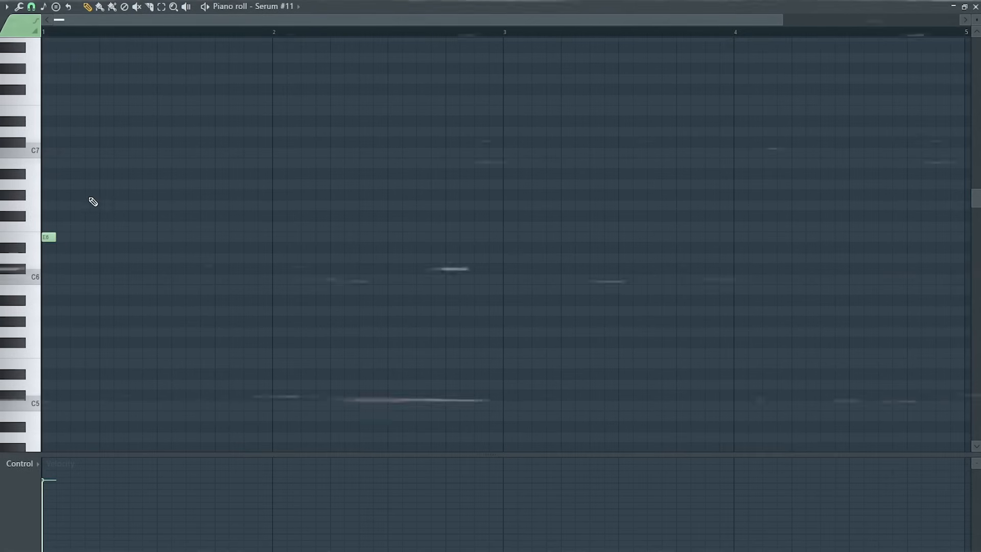
{"action": "left_click", "coordinate": [132, 216]}
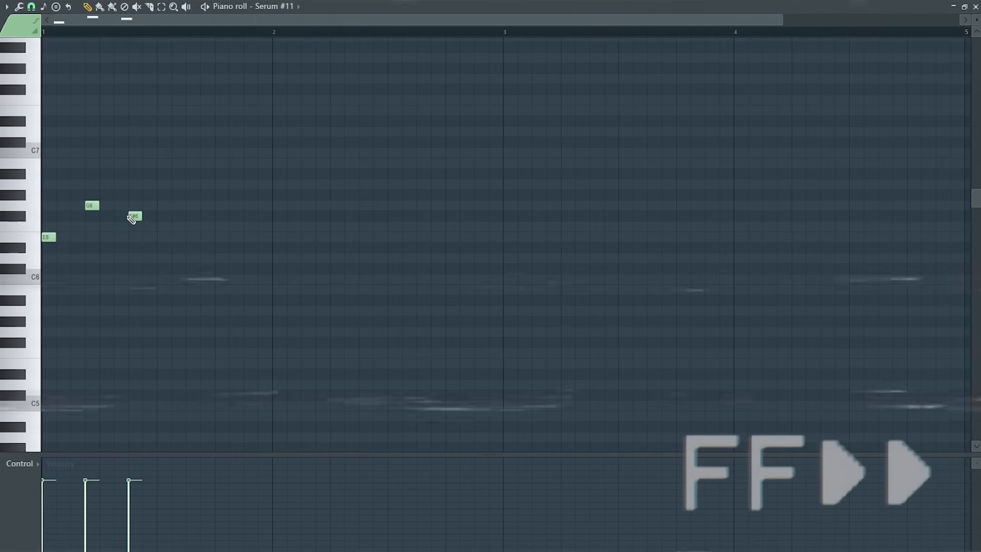
{"action": "key", "text": "space"}
{"action": "key", "text": "space"}
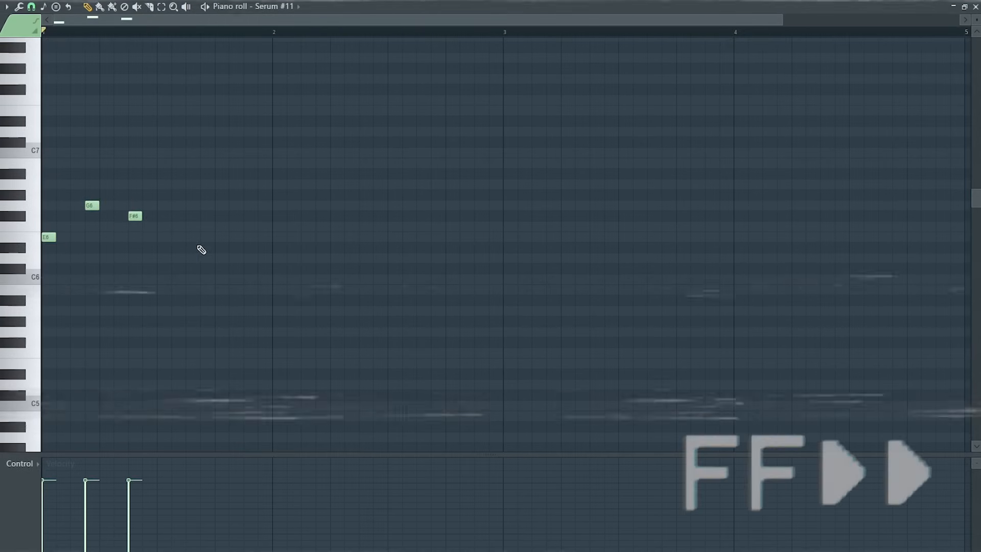
{"action": "left_click", "coordinate": [176, 237]}
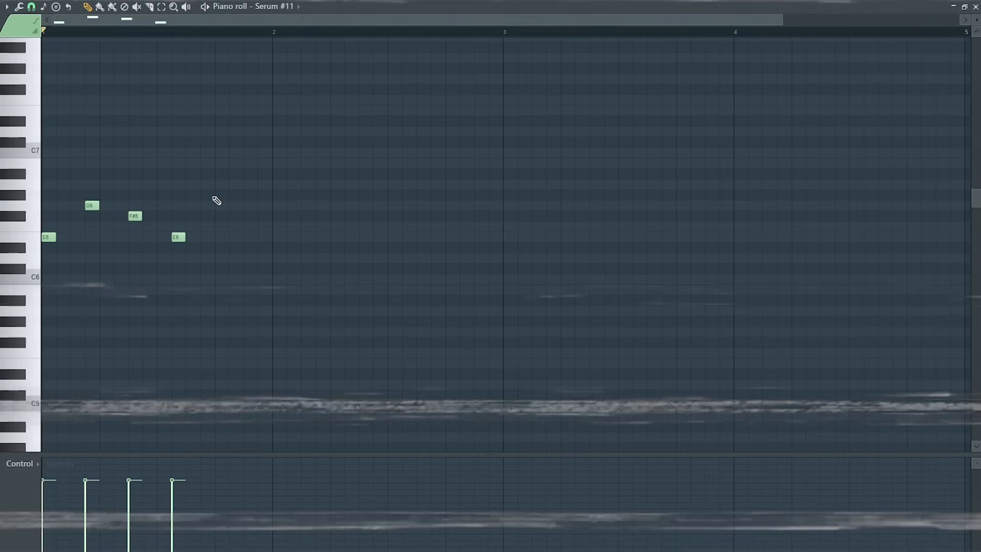
{"action": "left_click", "coordinate": [220, 205]}
{"action": "left_click", "coordinate": [247, 216]}
{"action": "key", "text": "space"}
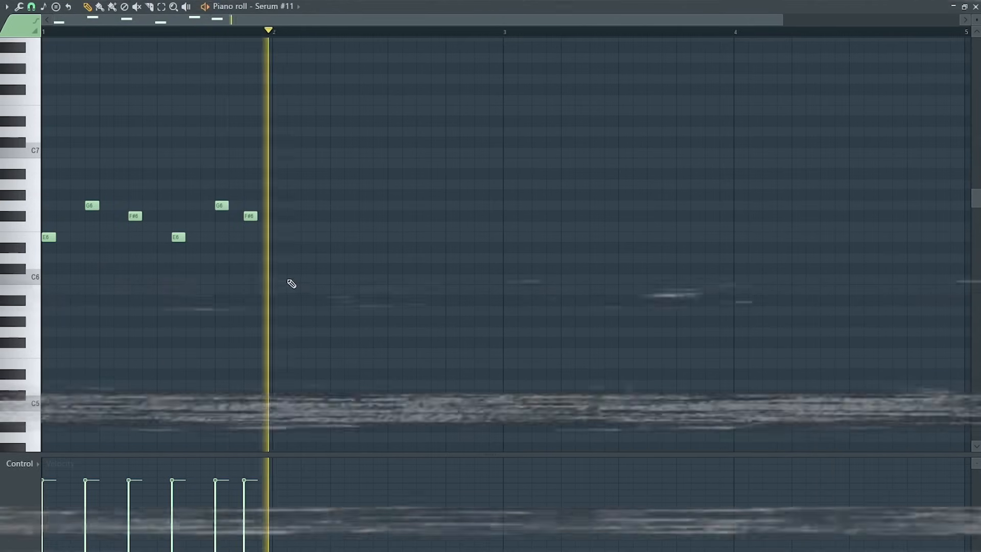
{"action": "key", "text": "space"}
Select all the notes and duplicate the pattern three times to fill four bars, then play it.
{"action": "key", "text": "ctrl+a"}
{"action": "key", "text": "ctrl+b"}
{"action": "key", "text": "ctrl+b"}
{"action": "key", "text": "ctrl+b"}
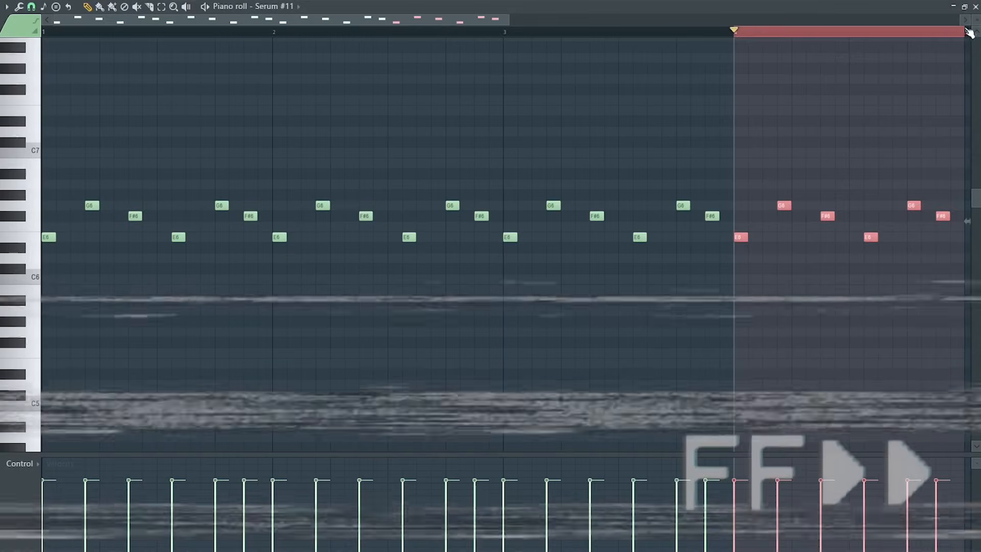
{"action": "key", "text": "ctrl+d"}
{"action": "scroll", "coordinate": [809, 357], "scroll_direction": "up", "scroll_amount": 1}
{"action": "key", "text": "space"}
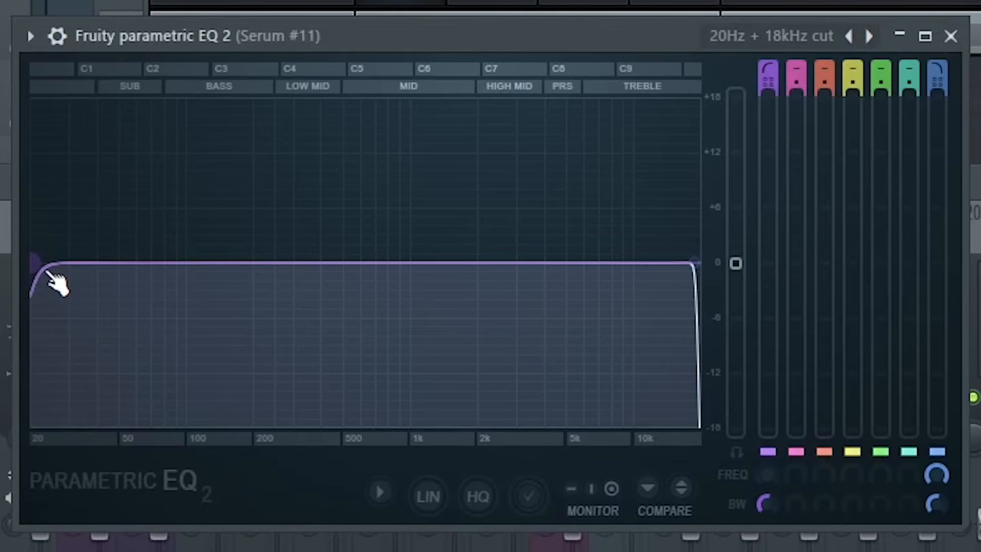
Raise Serum #11's EQ high-pass to about 500 Hz and set PanCake 2's LFO rate to 1 Bar (4/4).
{"action": "left_click_drag", "start_coordinate": [57, 284], "coordinate": [363, 264]}
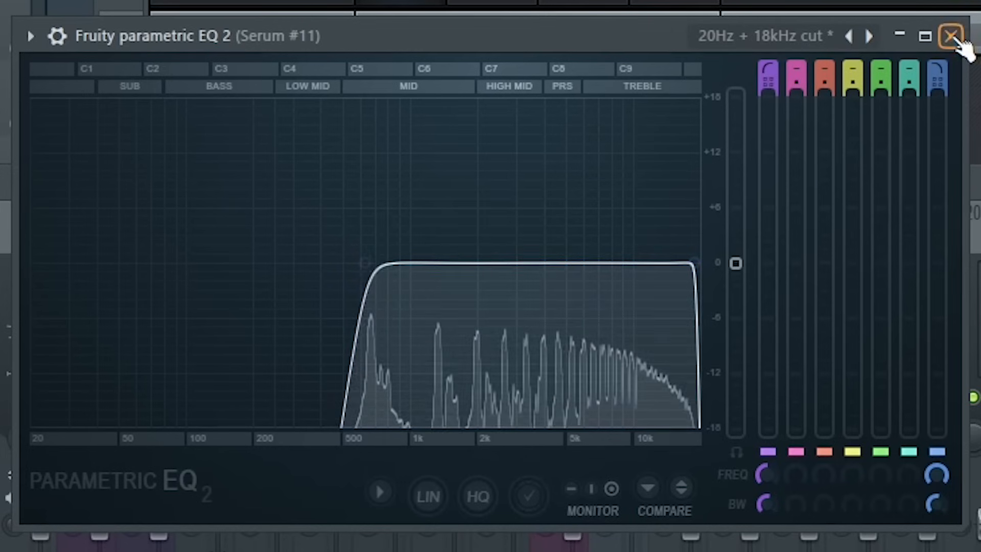
{"action": "left_click", "coordinate": [951, 36]}
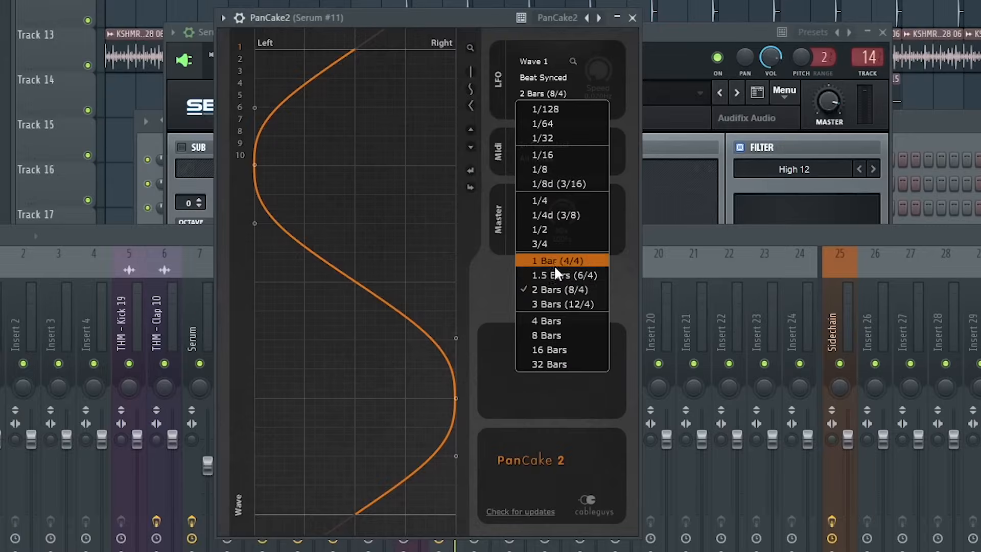
{"action": "left_click", "coordinate": [554, 261]}
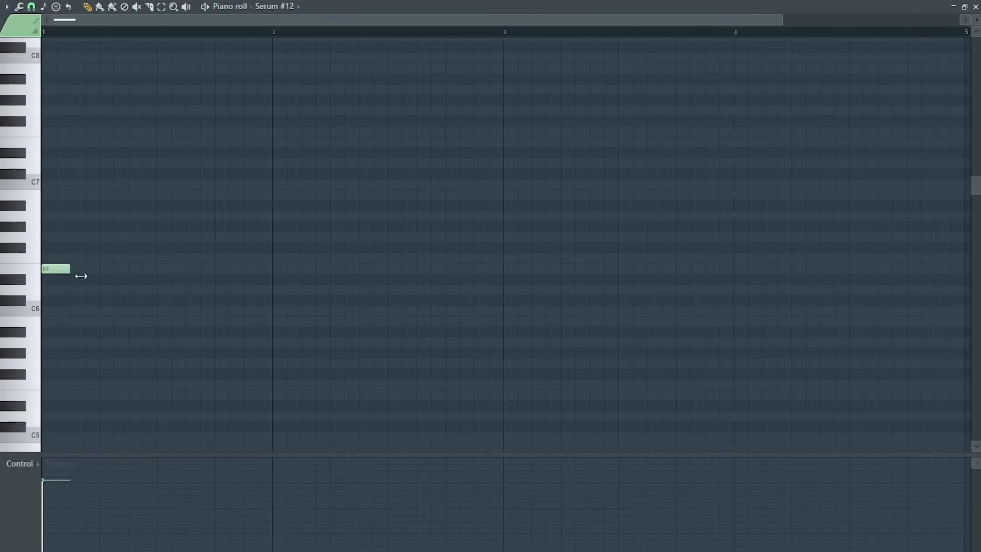
Draw a single four-bar E6 note for the Serum #12 pad and play it.
{"action": "left_click_drag", "start_coordinate": [81, 276], "coordinate": [915, 273]}
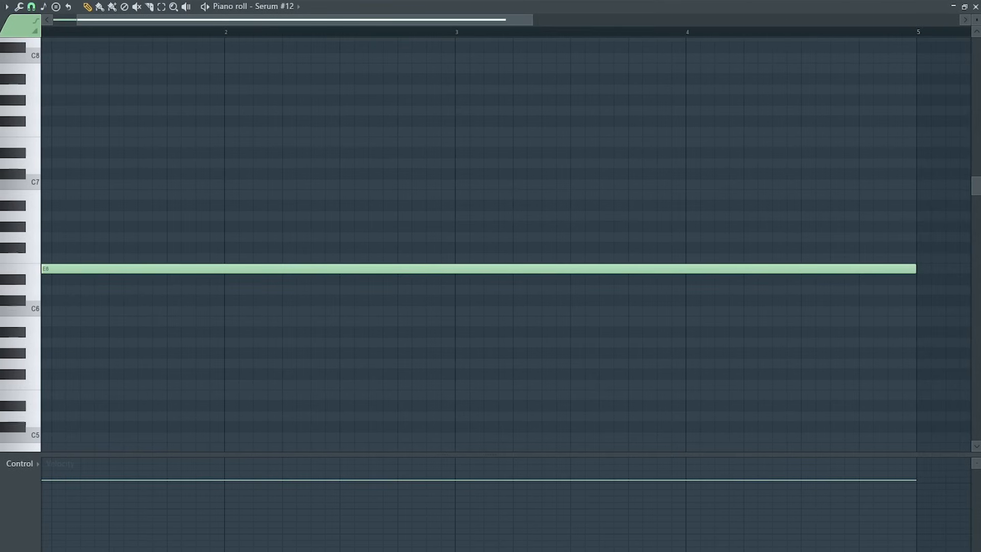
{"action": "key", "text": "space"}
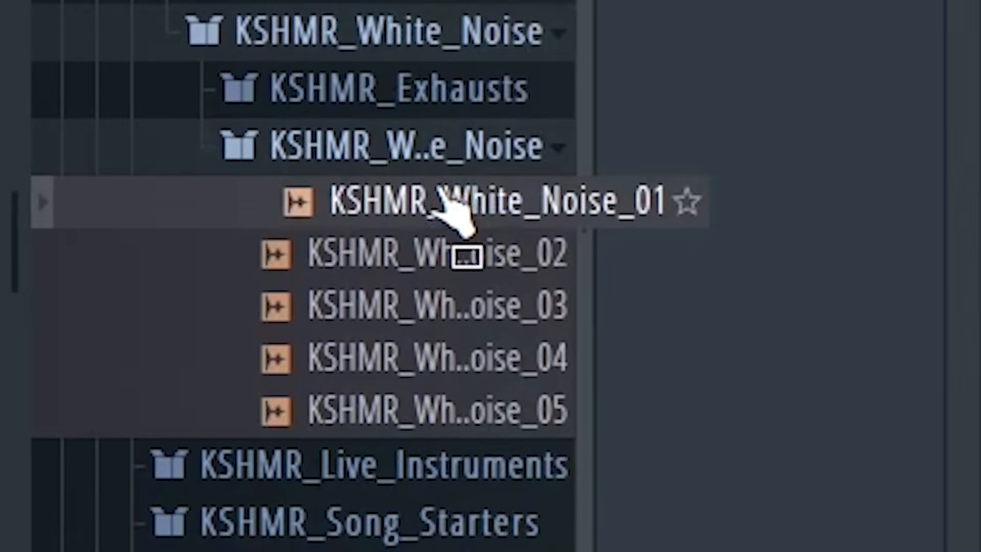
Add KSHMR_White_Noise_01 to Track 24 at bar 1 and set its time-stretch mode to Stretch.
{"action": "left_click_drag", "start_coordinate": [433, 204], "coordinate": [88, 318]}
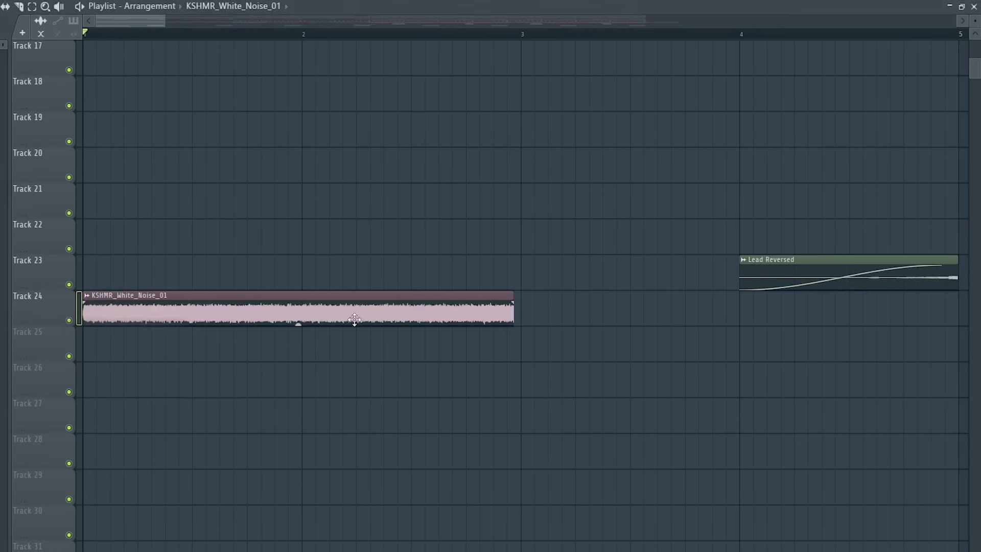
{"action": "double_click", "coordinate": [412, 305]}
{"action": "left_click", "coordinate": [328, 214]}
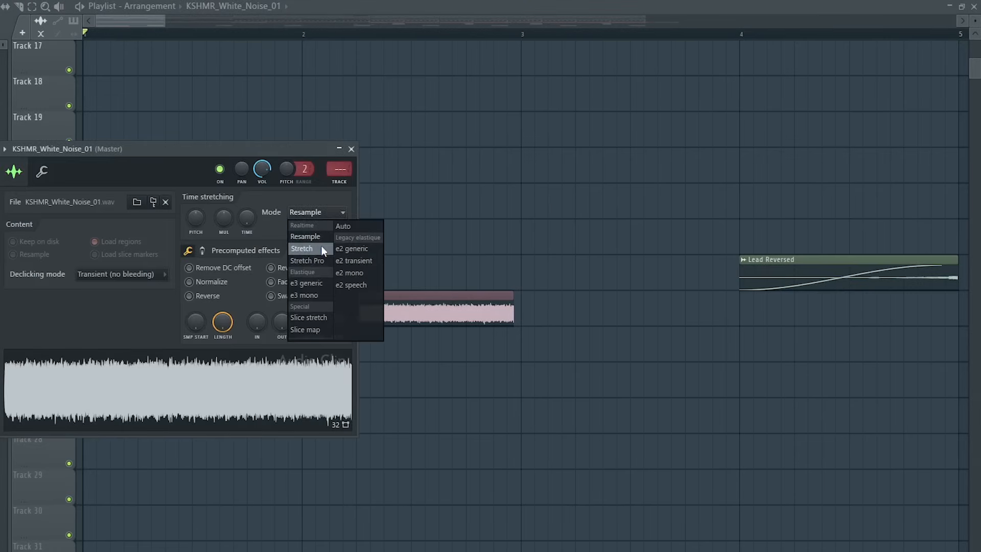
{"action": "left_click", "coordinate": [320, 245]}
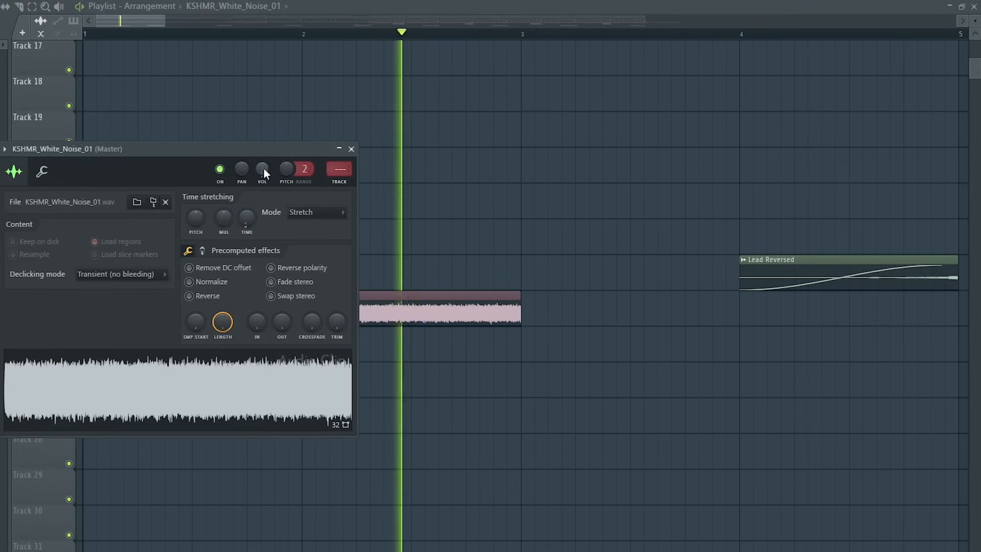
Play the white noise clip and assign it to mixer insert 16.
{"action": "key", "text": "space"}
{"action": "left_click", "coordinate": [342, 181]}
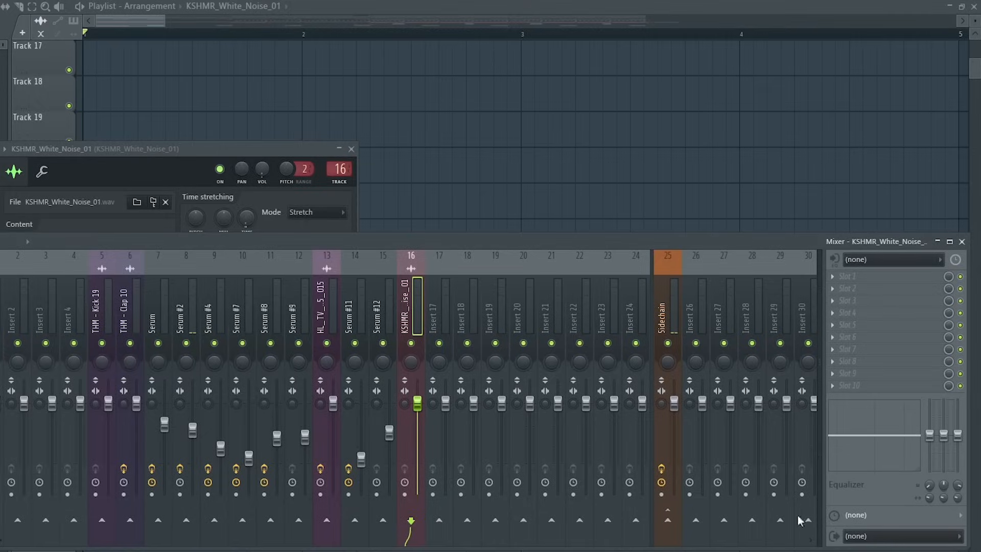
{"action": "left_click", "coordinate": [715, 543]}
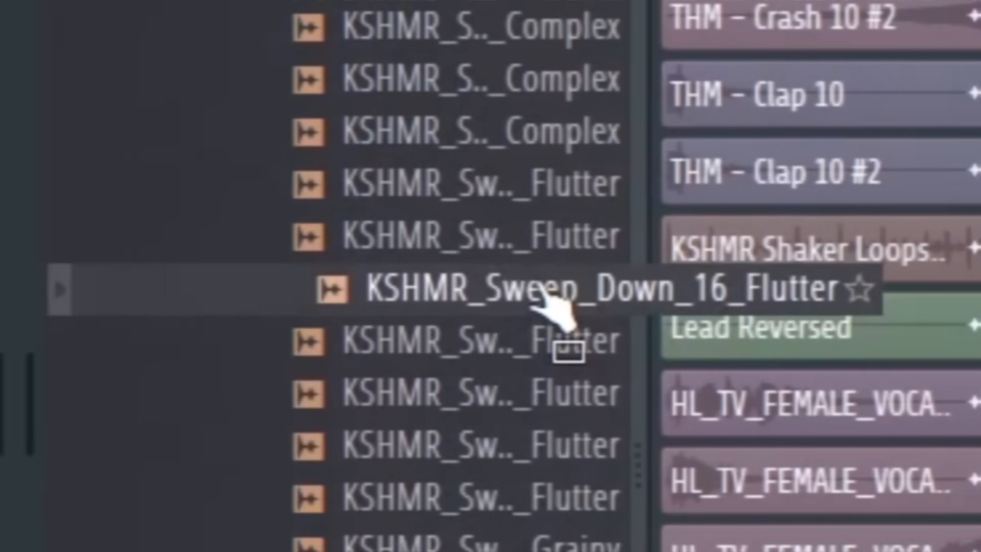
Add the KSHMR_Impact_04 sample from the browser to Track 21 at bar 9.
{"action": "left_click_drag", "start_coordinate": [541, 296], "coordinate": [83, 394]}
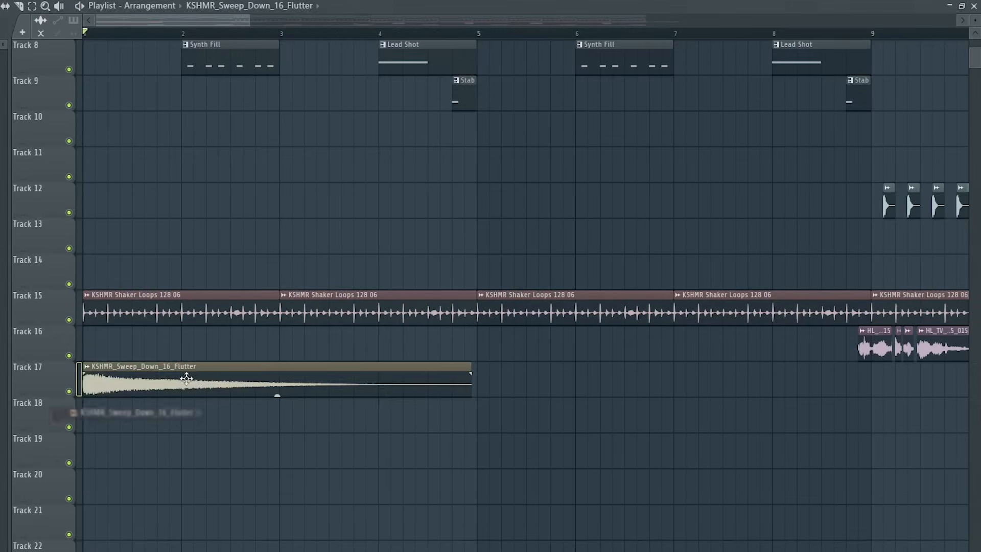
{"action": "double_click", "coordinate": [205, 384]}
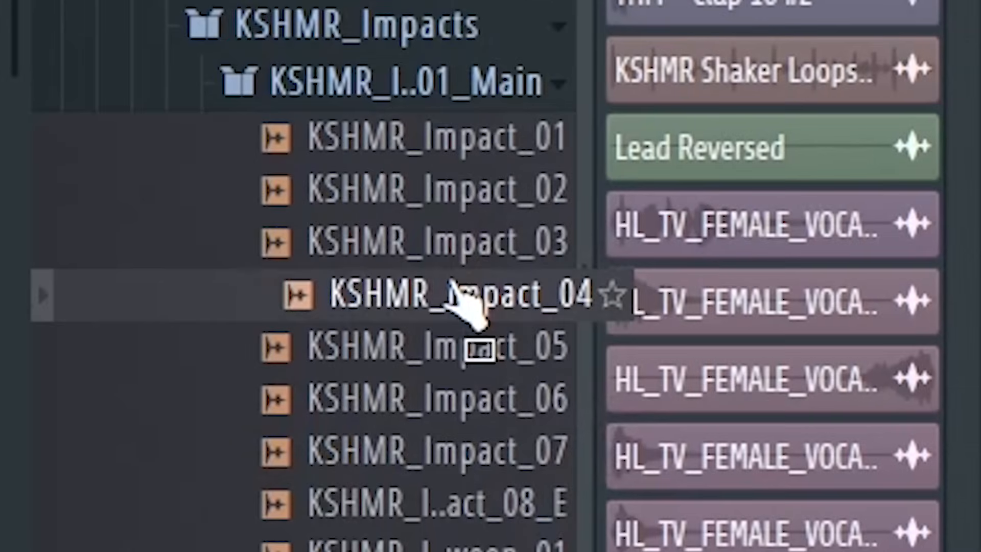
{"action": "left_click_drag", "start_coordinate": [452, 287], "coordinate": [97, 344]}
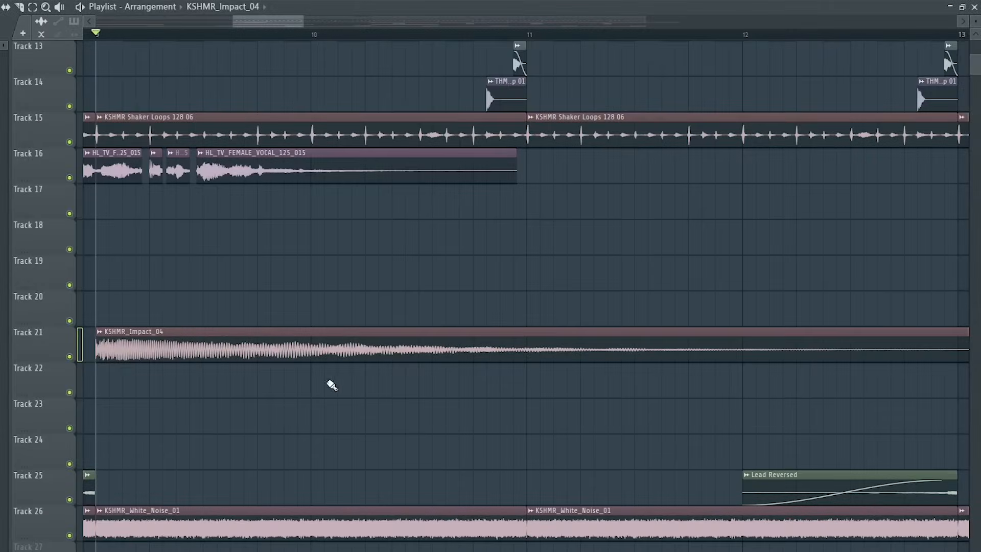
Assign the impact clip to its mixer insert, cut its low end in Fruity Parametric EQ 2, and play it.
{"action": "left_click", "coordinate": [70, 358], "text": "ctrl"}
{"action": "left_click", "coordinate": [179, 336]}
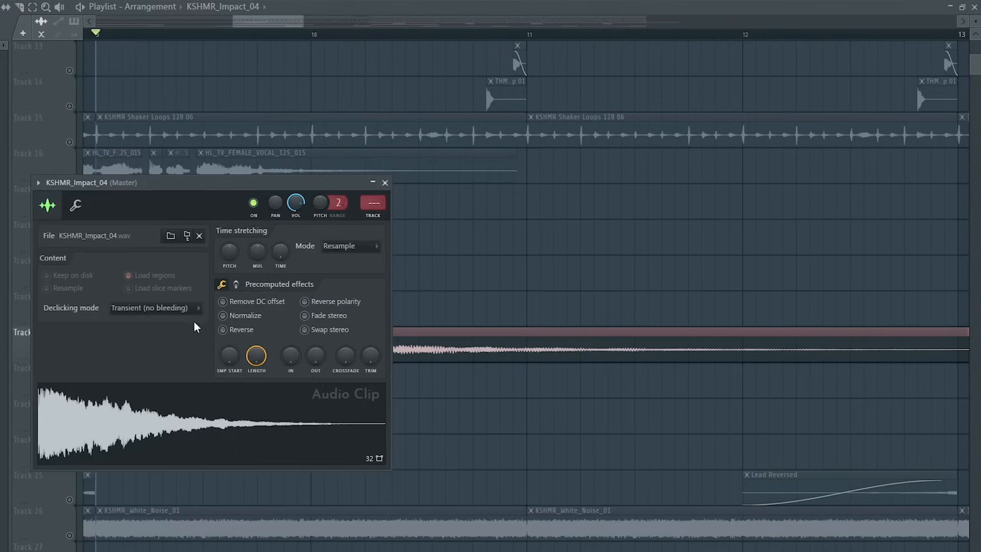
{"action": "left_click", "coordinate": [374, 210]}
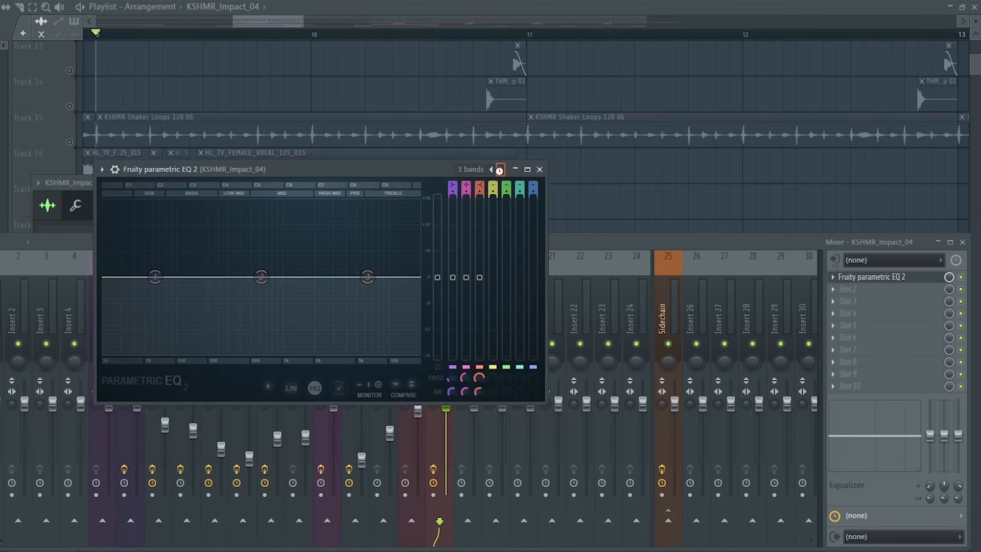
{"action": "left_click_drag", "start_coordinate": [109, 283], "coordinate": [246, 277]}
{"action": "key", "text": "space"}
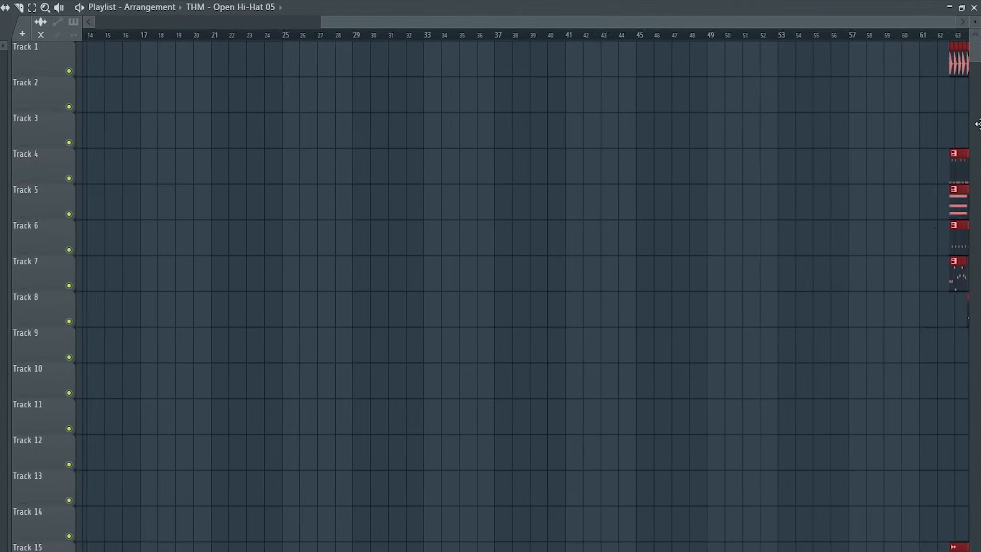
Paste the copied clips into the arrangement and duplicate the selected percussion clips.
{"action": "scroll", "coordinate": [839, 185], "scroll_direction": "down", "scroll_amount": 8}
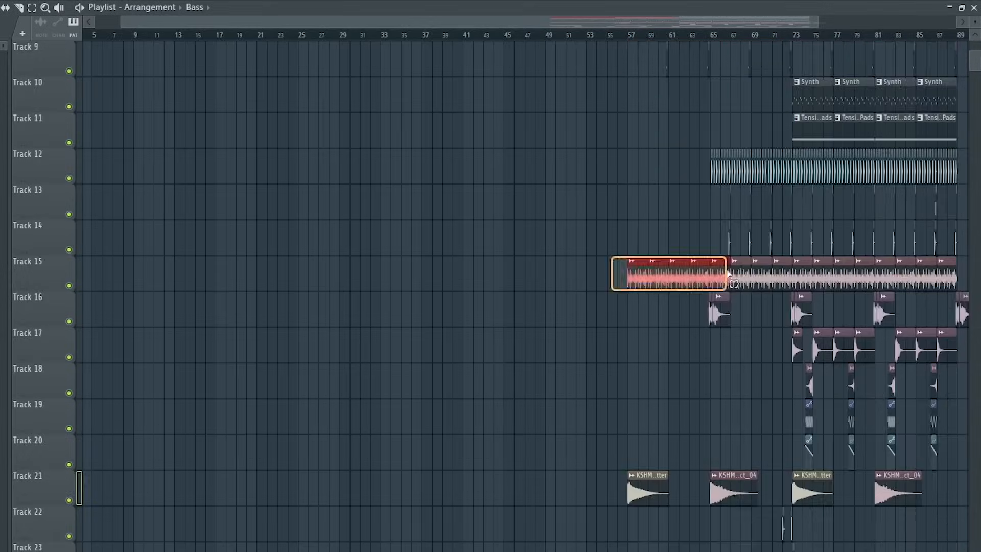
{"action": "key", "text": "ctrl+v"}
{"action": "left_click_drag", "start_coordinate": [667, 401], "coordinate": [558, 432]}
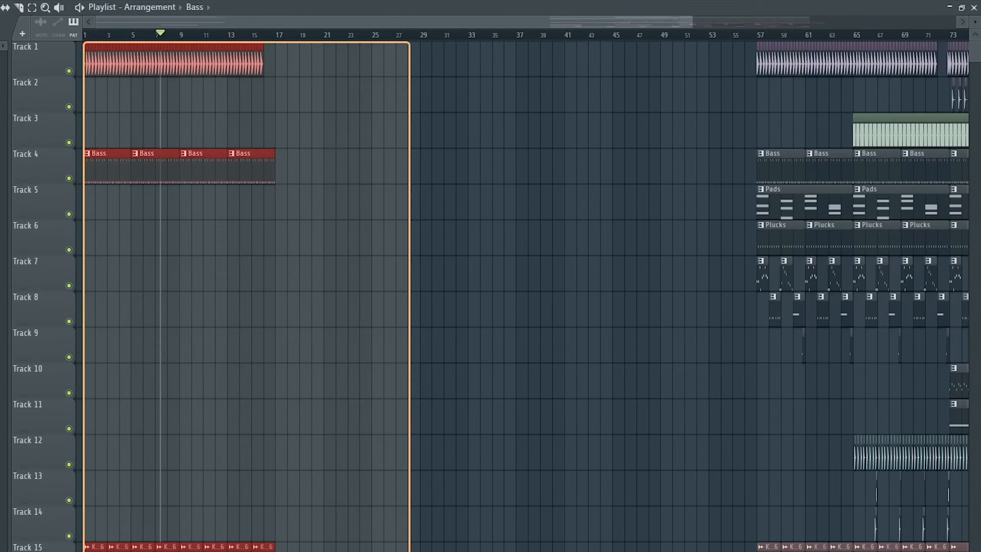
{"action": "key", "text": "ctrl+b"}
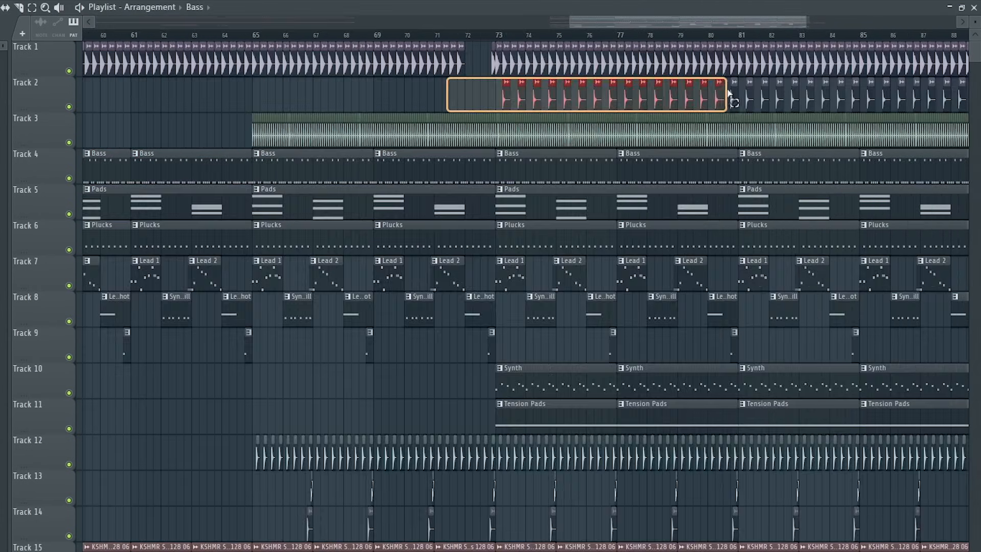
Duplicate the Track 2 and Track 12 clips through bars 81–89 and reposition the selected clap clips.
{"action": "left_click_drag", "start_coordinate": [755, 471], "coordinate": [253, 438]}
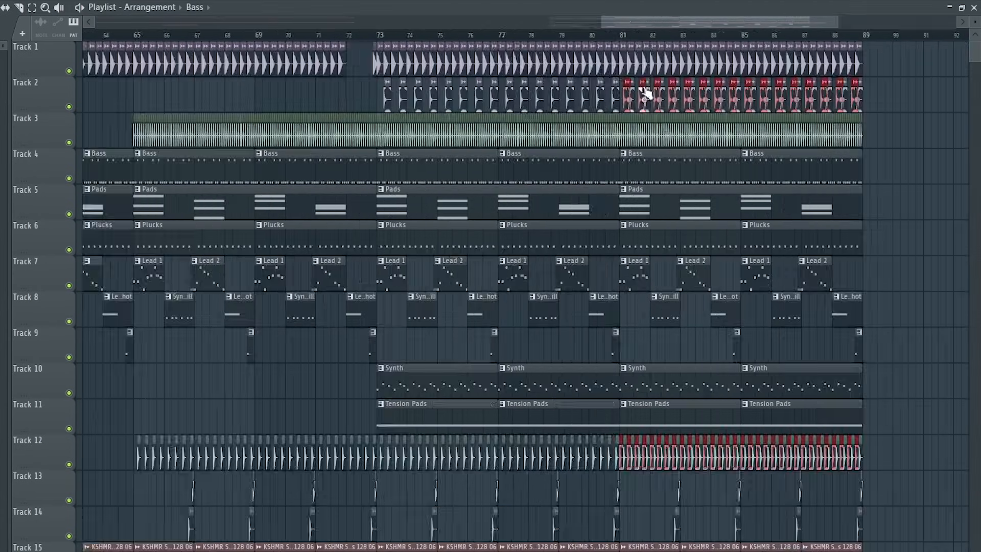
{"action": "key", "text": "ctrl+b"}
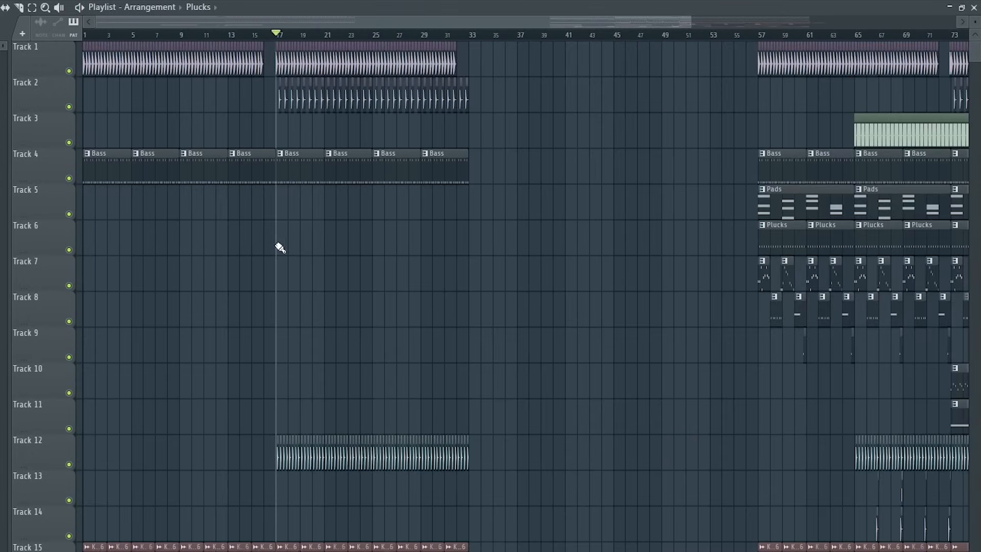
{"action": "left_click_drag", "start_coordinate": [279, 248], "coordinate": [540, 247]}
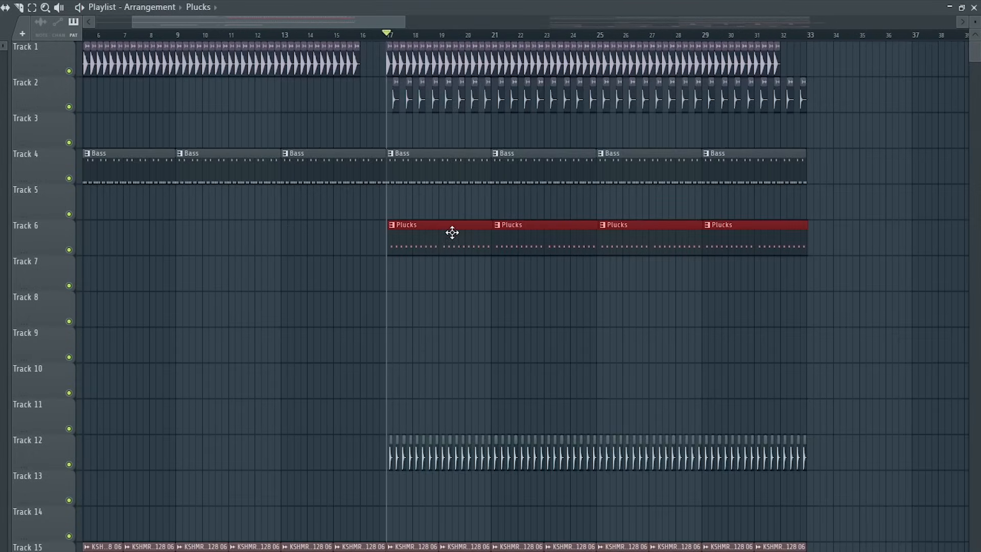
Place Pads pattern clips on Track 5 in the section starting at bar 17.
{"action": "left_click", "coordinate": [469, 340], "text": "ctrl"}
{"action": "scroll", "coordinate": [480, 334], "scroll_direction": "down", "scroll_amount": 4}
{"action": "left_click", "coordinate": [805, 209]}
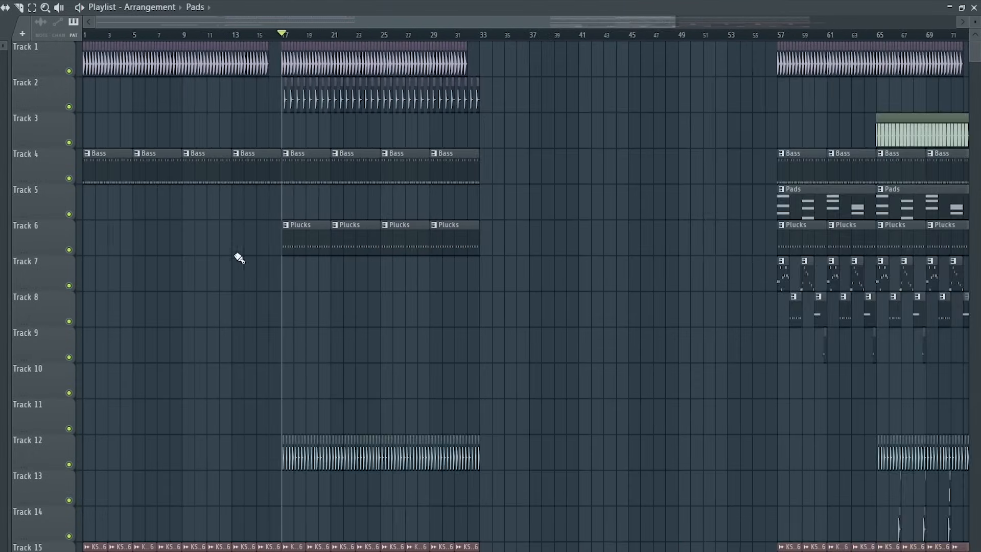
{"action": "scroll", "coordinate": [284, 220], "scroll_direction": "up", "scroll_amount": 6}
{"action": "left_click", "coordinate": [295, 211]}
{"action": "left_click", "coordinate": [364, 209]}
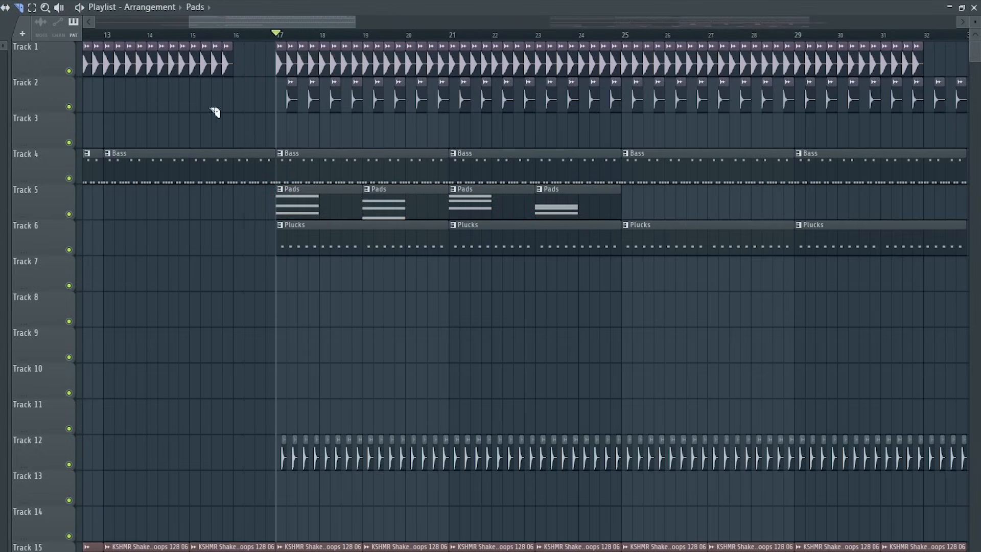
Space the Pads clips four bars apart at bars 17, 21, 25 and 29.
{"action": "left_click_drag", "start_coordinate": [677, 208], "coordinate": [426, 205]}
{"action": "left_click_drag", "start_coordinate": [426, 203], "coordinate": [512, 203]}
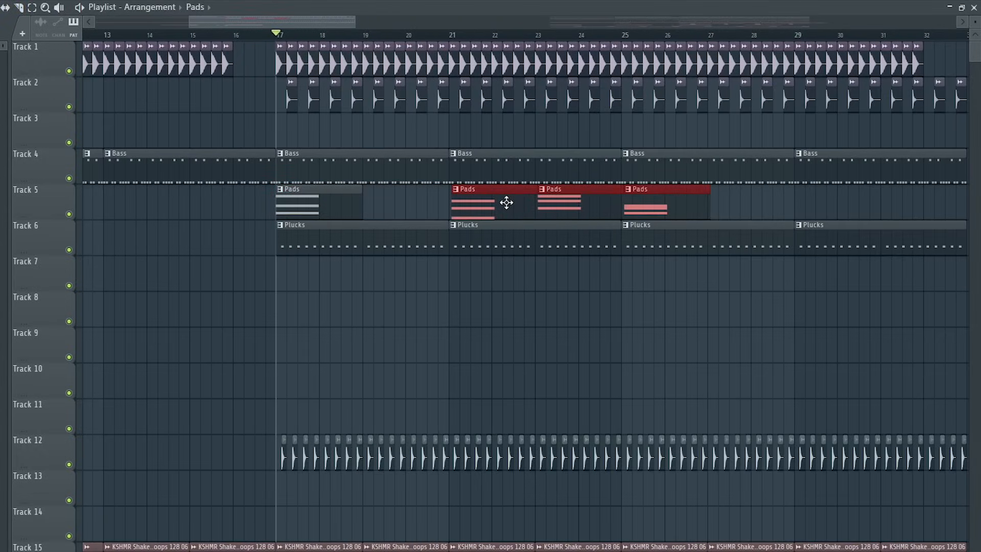
{"action": "scroll", "coordinate": [680, 232], "scroll_direction": "down", "scroll_amount": 1}
{"action": "left_click_drag", "start_coordinate": [739, 205], "coordinate": [529, 201]}
{"action": "left_click_drag", "start_coordinate": [526, 200], "coordinate": [609, 199]}
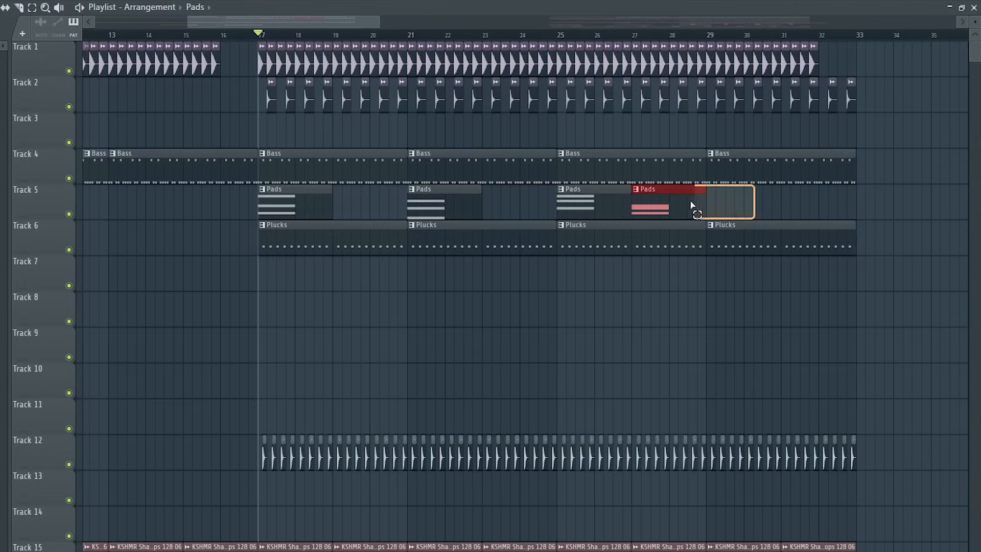
{"action": "left_click_drag", "start_coordinate": [691, 206], "coordinate": [764, 197]}
Place Lead Shot clips on Track 8 at bars 28 and 32, and play the section.
{"action": "left_click_drag", "start_coordinate": [705, 328], "coordinate": [653, 292]}
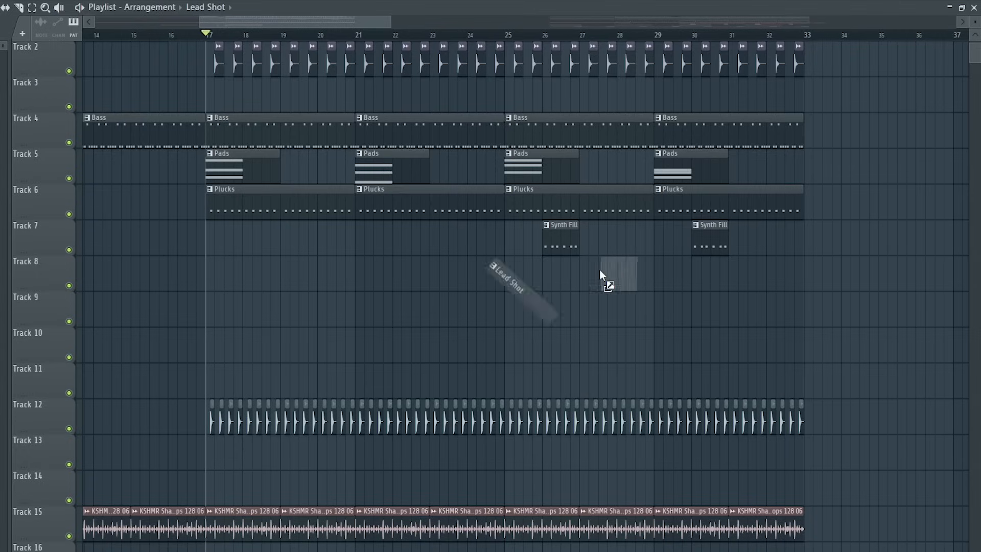
{"action": "left_click_drag", "start_coordinate": [632, 278], "coordinate": [634, 276]}
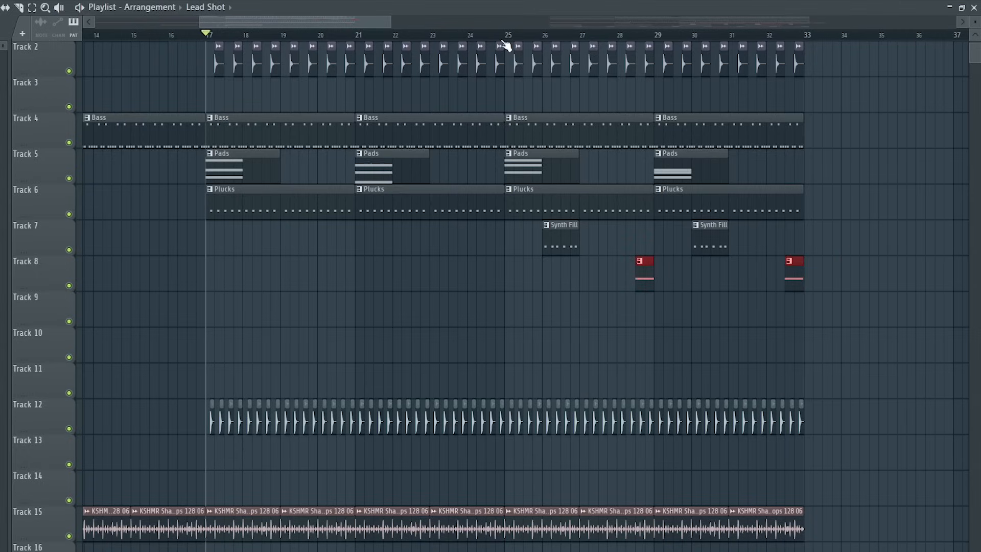
{"action": "key", "text": "space"}
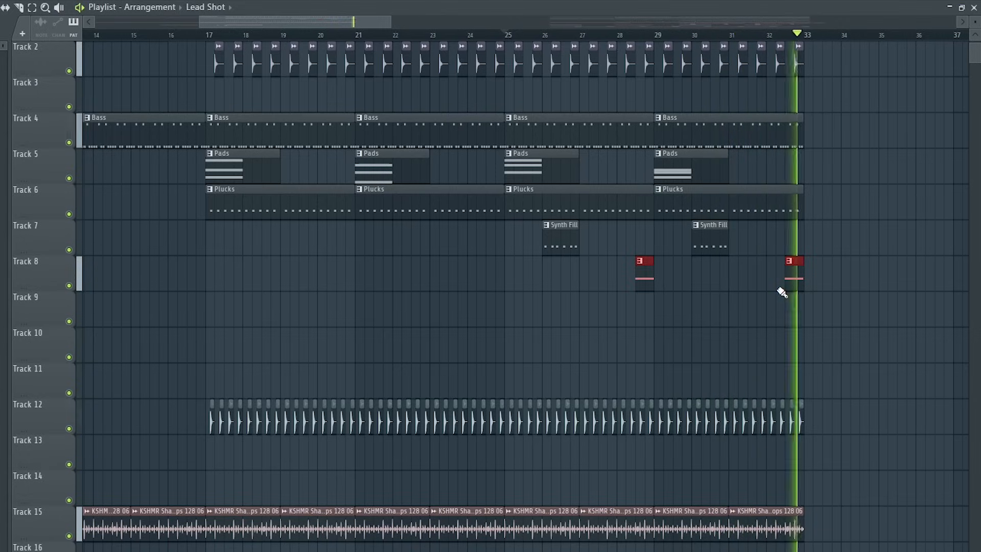
{"action": "key", "text": "space"}
Select the Pads and Plucks clips from bar 33 to bar 49 and duplicate them.
{"action": "scroll", "coordinate": [797, 281], "scroll_direction": "up", "scroll_amount": 1}
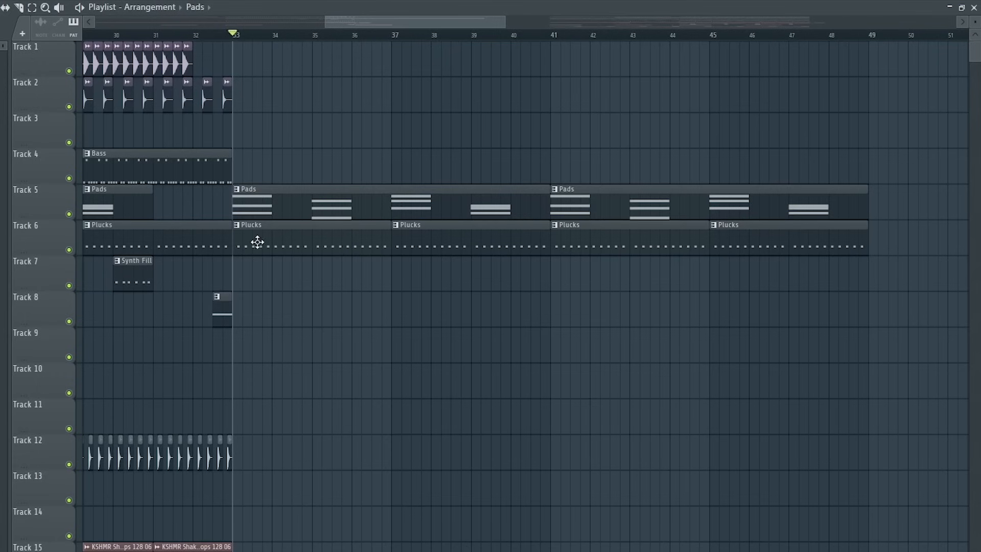
{"action": "left_click_drag", "start_coordinate": [611, 186], "coordinate": [965, 357]}
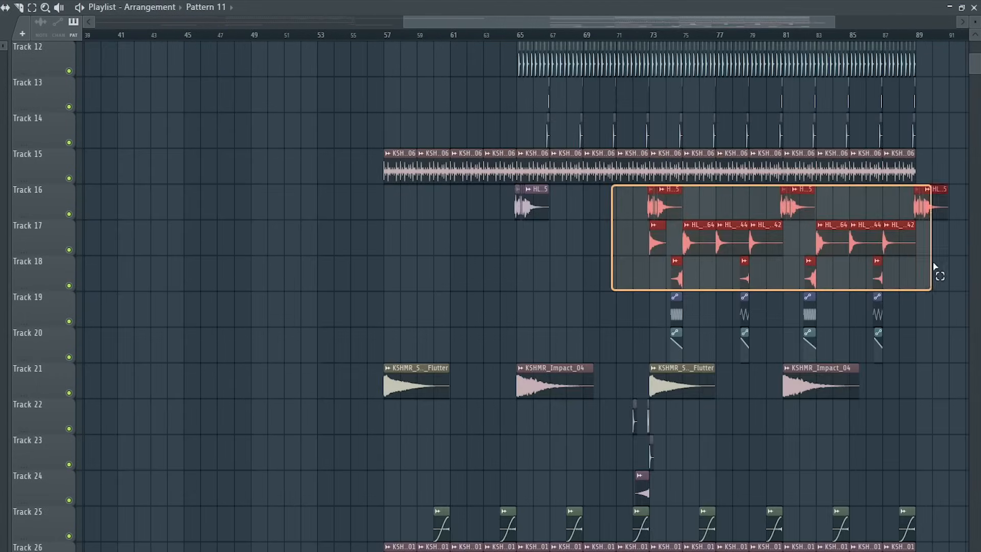
{"action": "key", "text": "ctrl+b"}
Move the selected vocal and effect clips on Tracks 16–20 to earlier bars in the arrangement.
{"action": "scroll", "coordinate": [649, 211], "scroll_direction": "down", "scroll_amount": 2}
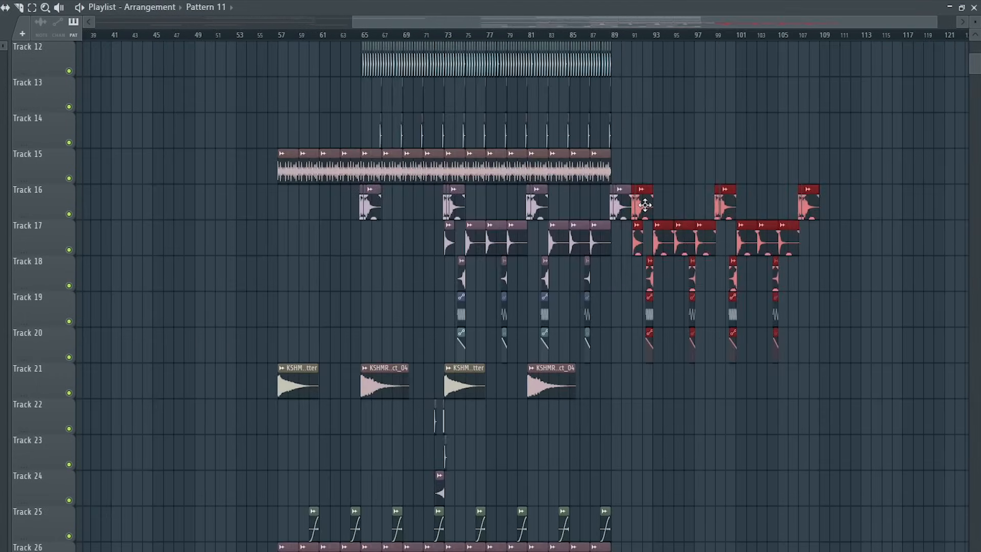
{"action": "left_click_drag", "start_coordinate": [645, 205], "coordinate": [387, 217]}
{"action": "scroll", "coordinate": [386, 232], "scroll_direction": "up", "scroll_amount": 7}
{"action": "left_click_drag", "start_coordinate": [482, 201], "coordinate": [560, 197]}
{"action": "scroll", "coordinate": [435, 202], "scroll_direction": "up", "scroll_amount": 6}
{"action": "scroll", "coordinate": [425, 203], "scroll_direction": "down", "scroll_amount": 3}
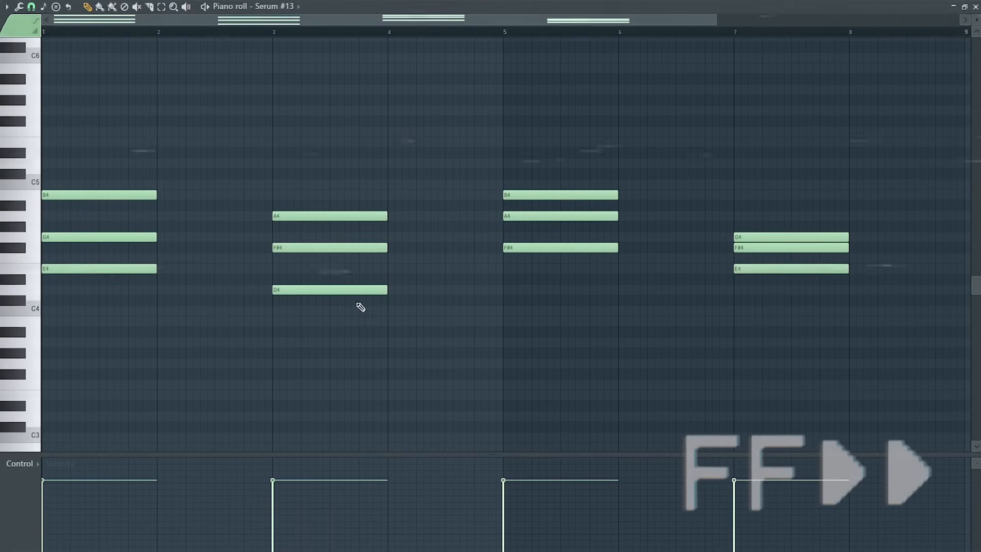
Delete the upper chord notes in the Serum #13 piano roll, keeping one note per chord.
{"action": "right_click", "coordinate": [128, 193]}
{"action": "right_click", "coordinate": [143, 234]}
{"action": "right_click", "coordinate": [332, 215]}
{"action": "right_click", "coordinate": [352, 247]}
{"action": "right_click", "coordinate": [562, 193]}
{"action": "right_click", "coordinate": [577, 214]}
{"action": "right_click", "coordinate": [774, 237]}
{"action": "right_click", "coordinate": [774, 247]}
Lengthen the remaining E4, D4, F#4 and E4 notes to two bars each.
{"action": "left_click_drag", "start_coordinate": [884, 332], "coordinate": [87, 230]}
{"action": "left_click_drag", "start_coordinate": [155, 269], "coordinate": [271, 269]}
{"action": "left_click", "coordinate": [311, 238], "text": "ctrl"}
{"action": "scroll", "coordinate": [311, 239], "scroll_direction": "down", "scroll_amount": 1}
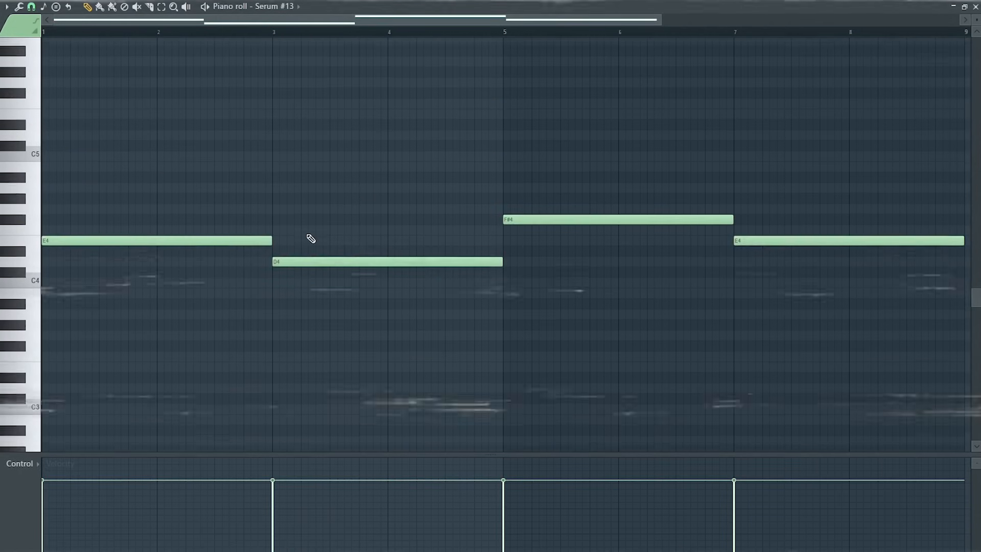
Transpose all Serum #13 notes up one octave to E5, D5, F#5 and E5, and play them.
{"action": "key", "text": "space"}
{"action": "key", "text": "space"}
{"action": "key", "text": "ctrl+a"}
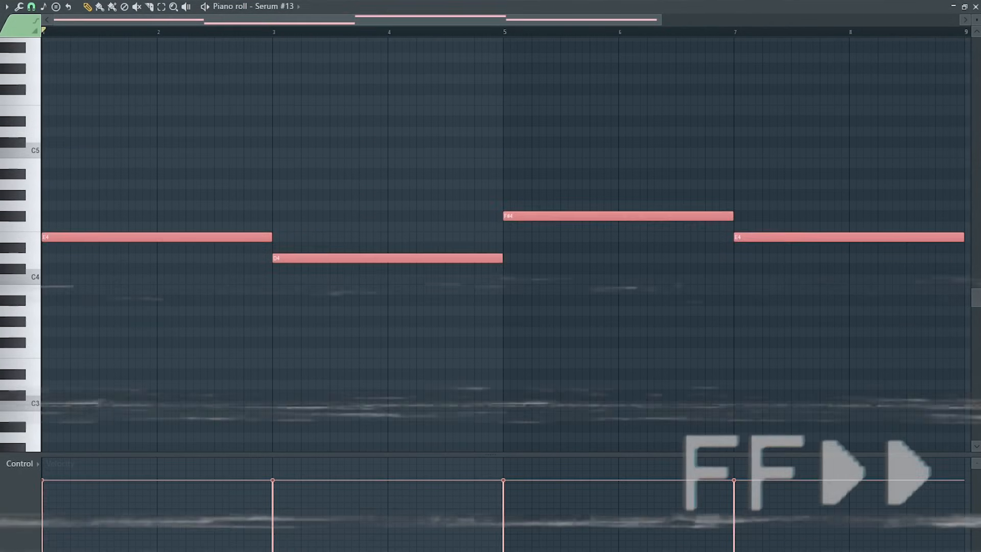
{"action": "key", "text": "ctrl+Up"}
{"action": "scroll", "coordinate": [242, 318], "scroll_direction": "up", "scroll_amount": 4}
{"action": "scroll", "coordinate": [260, 319], "scroll_direction": "down", "scroll_amount": 1}
{"action": "left_click", "coordinate": [355, 311], "text": "ctrl"}
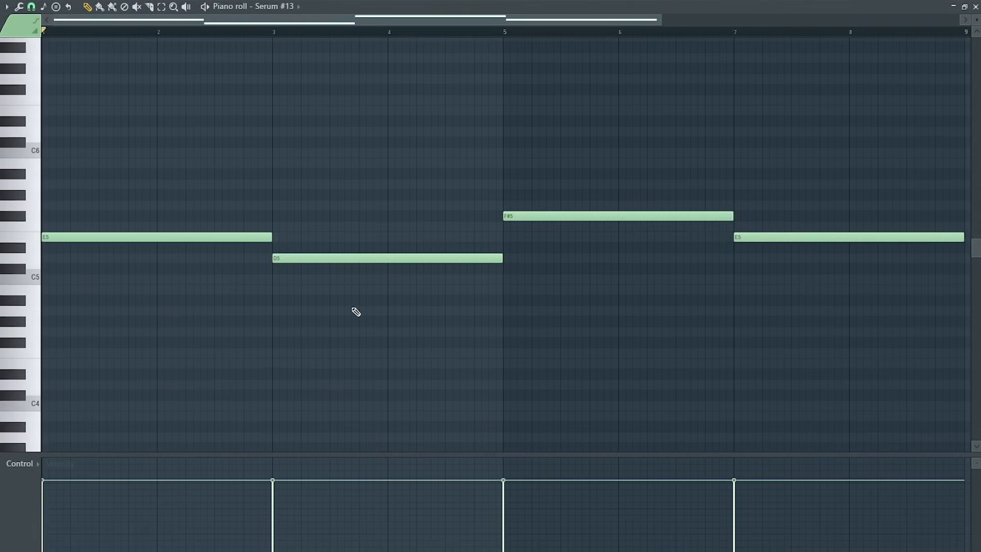
{"action": "key", "text": "space"}
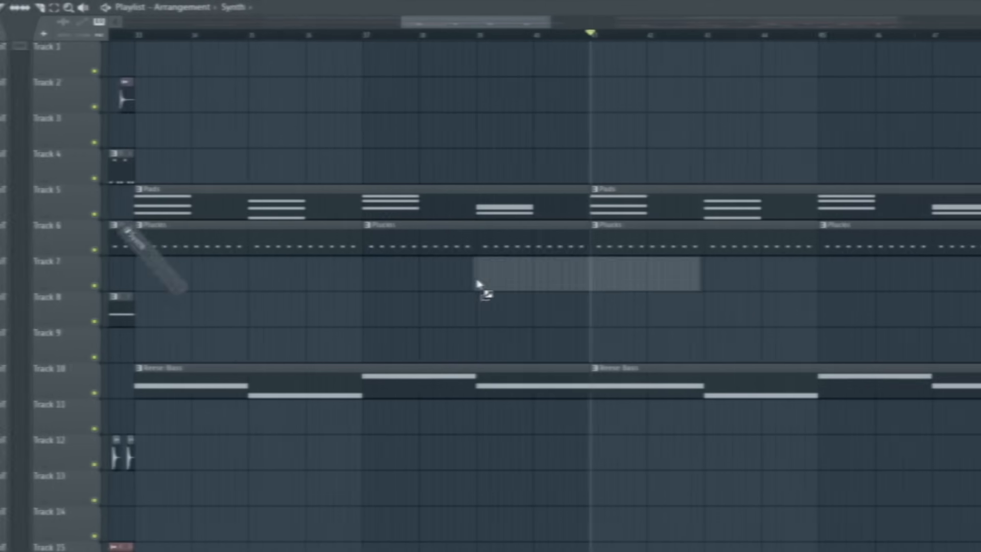
Place Synth and Synth Fill clips on Tracks 7 and 8 from bar 41, with another Synth at bar 43.
{"action": "left_click_drag", "start_coordinate": [484, 287], "coordinate": [530, 285]}
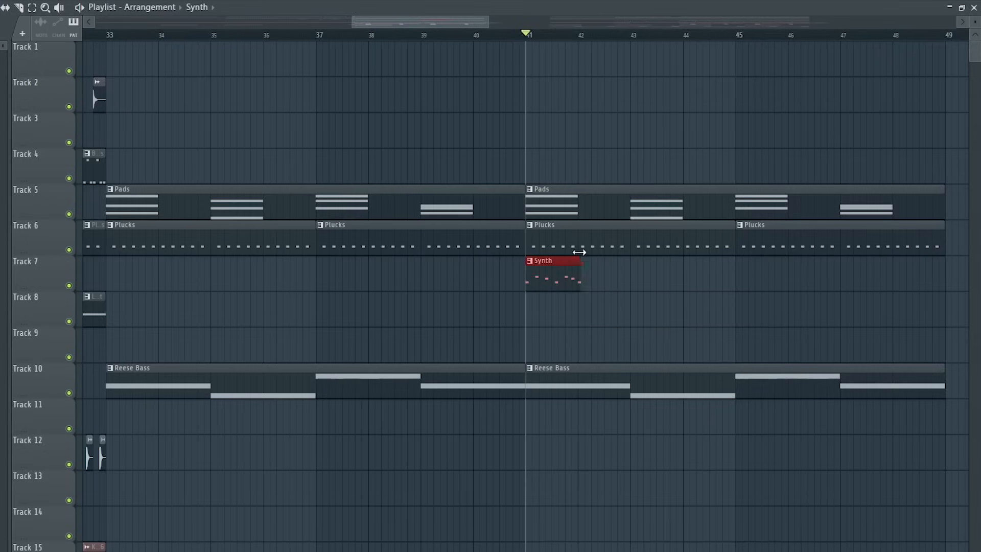
{"action": "left_click_drag", "start_coordinate": [572, 281], "coordinate": [577, 315]}
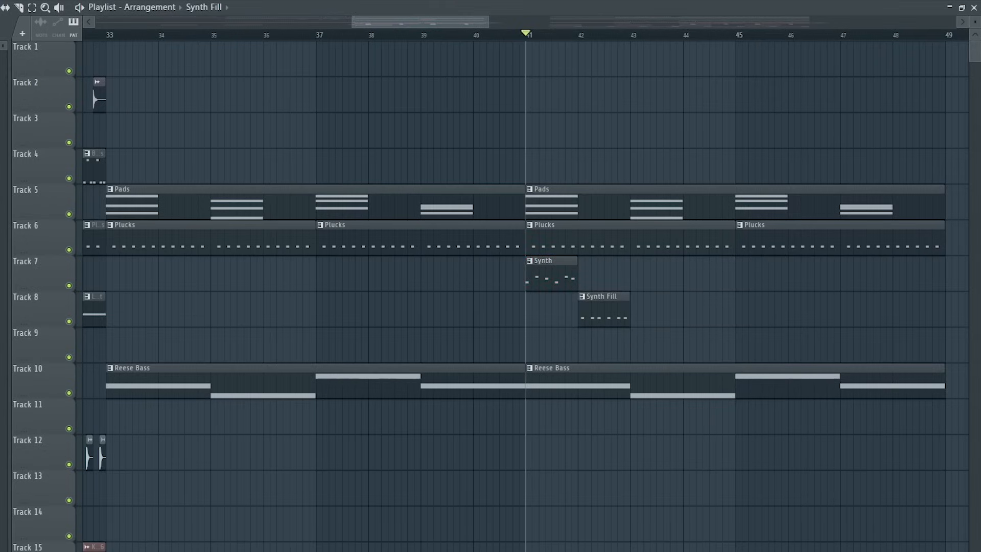
{"action": "left_click_drag", "start_coordinate": [2, 307], "coordinate": [716, 372]}
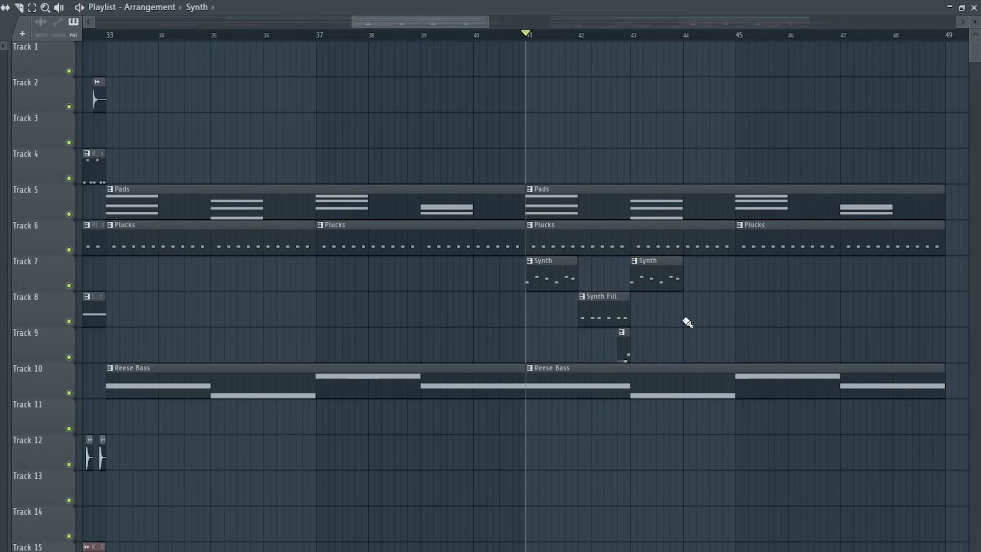
Add a Lead Shot clip on Track 8 at bar 44 and a Lead 2 clip on Track 9, then play the section.
{"action": "left_click_drag", "start_coordinate": [9, 187], "coordinate": [684, 304]}
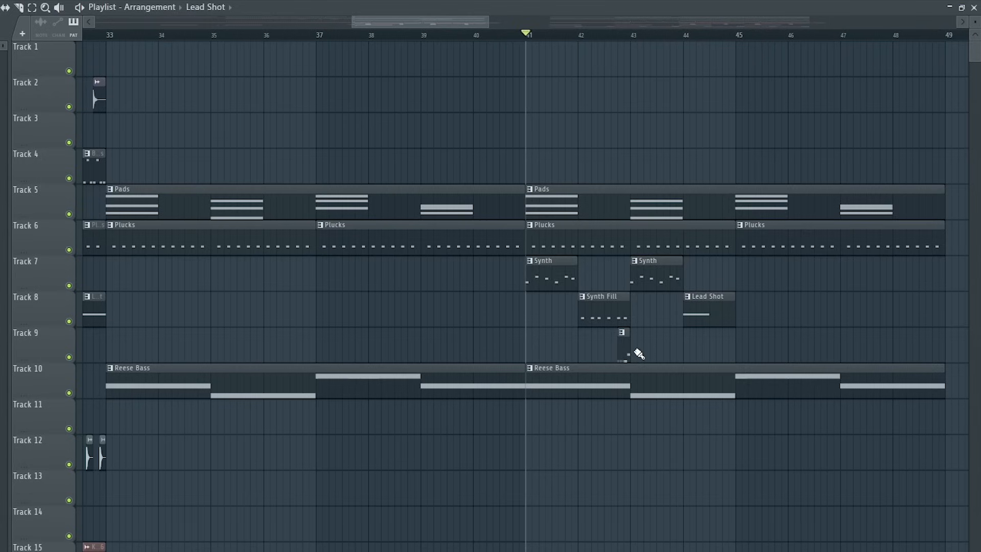
{"action": "left_click_drag", "start_coordinate": [642, 333], "coordinate": [731, 344]}
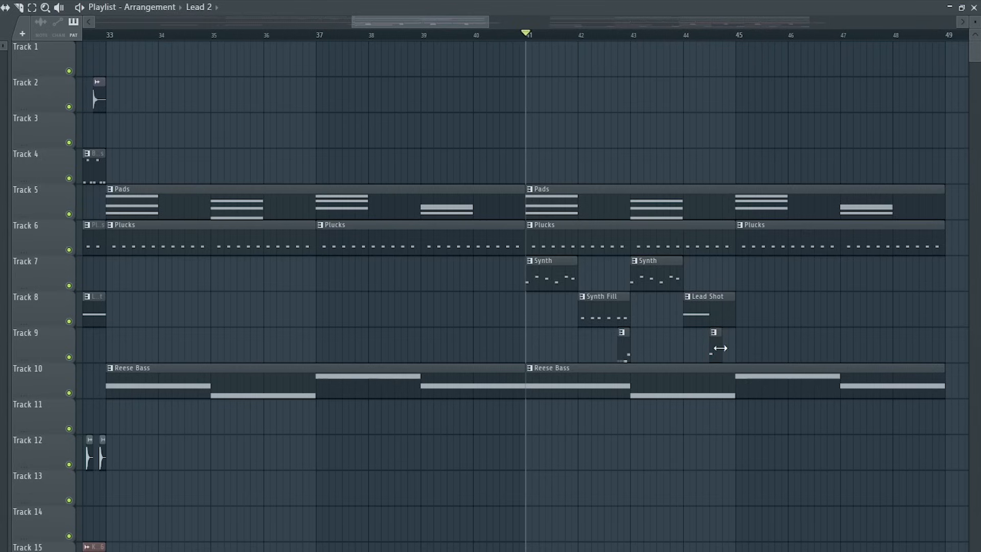
{"action": "key", "text": "space"}
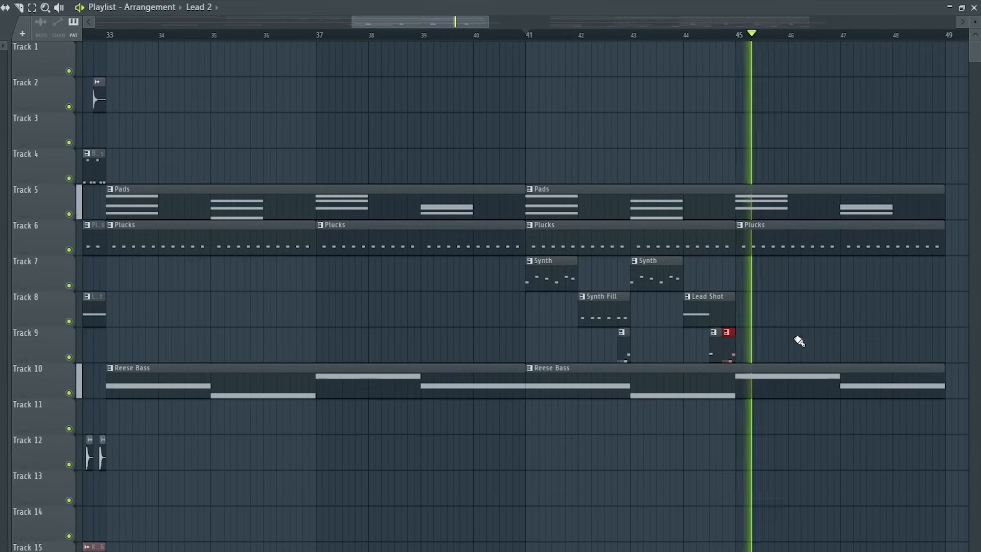
{"action": "key", "text": "space"}
Duplicate the lead clips into bars 45–49 and add THM - Kick 19 hits on Track 1 across bars 41–49.
{"action": "left_click_drag", "start_coordinate": [785, 350], "coordinate": [504, 285]}
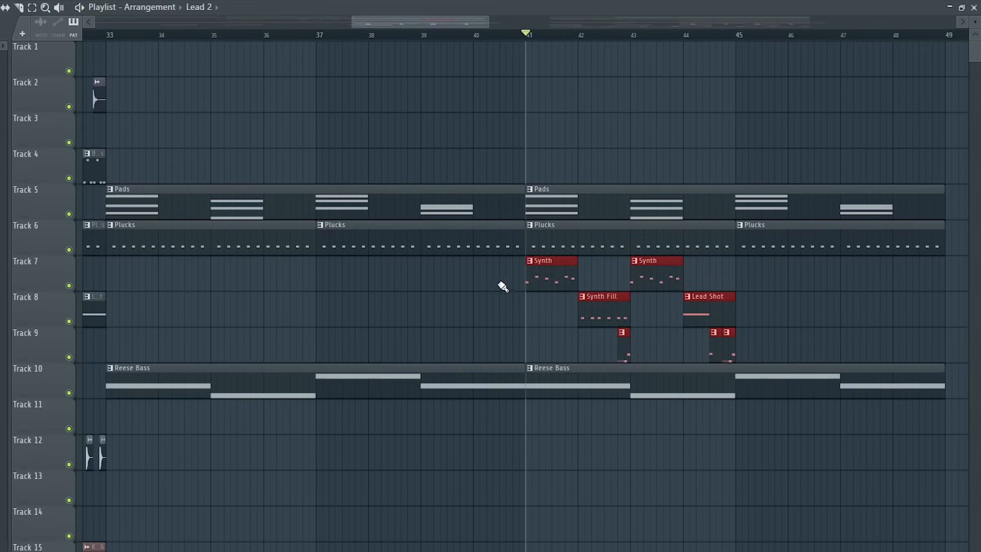
{"action": "key", "text": "ctrl+b"}
{"action": "left_click_drag", "start_coordinate": [279, 83], "coordinate": [544, 73]}
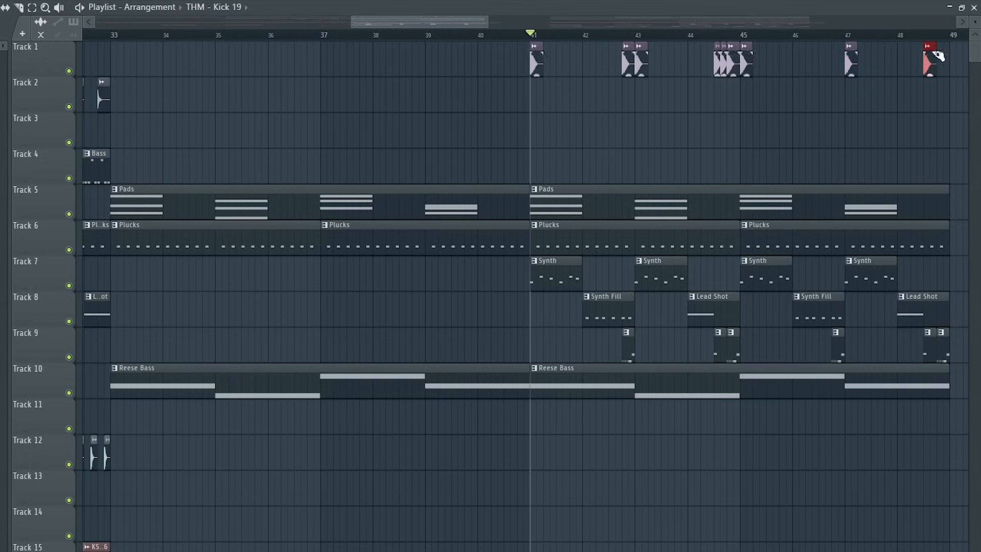
{"action": "left_click_drag", "start_coordinate": [945, 76], "coordinate": [899, 58]}
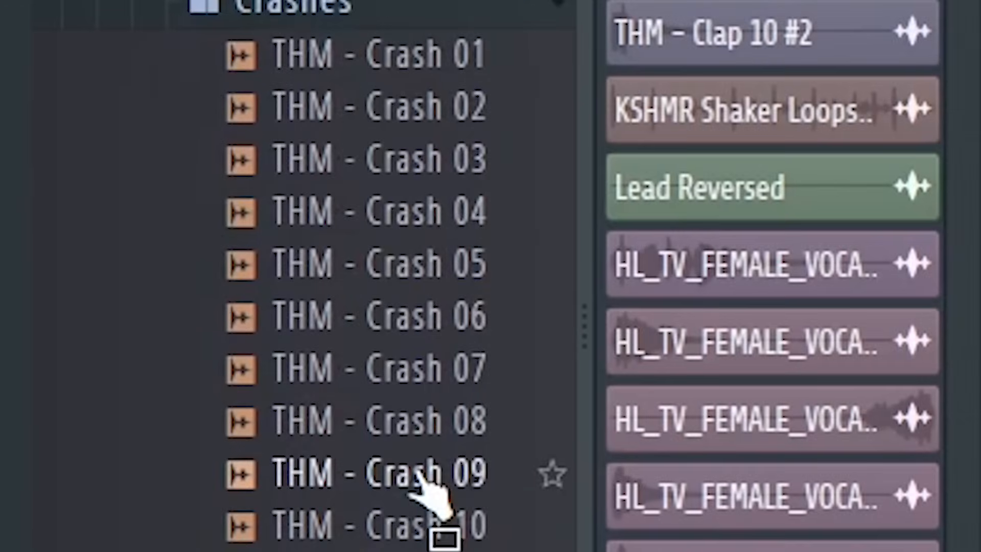
Place a THM - Crash 09 sample on Track 11 at bar 41 and play the section.
{"action": "left_click", "coordinate": [417, 472]}
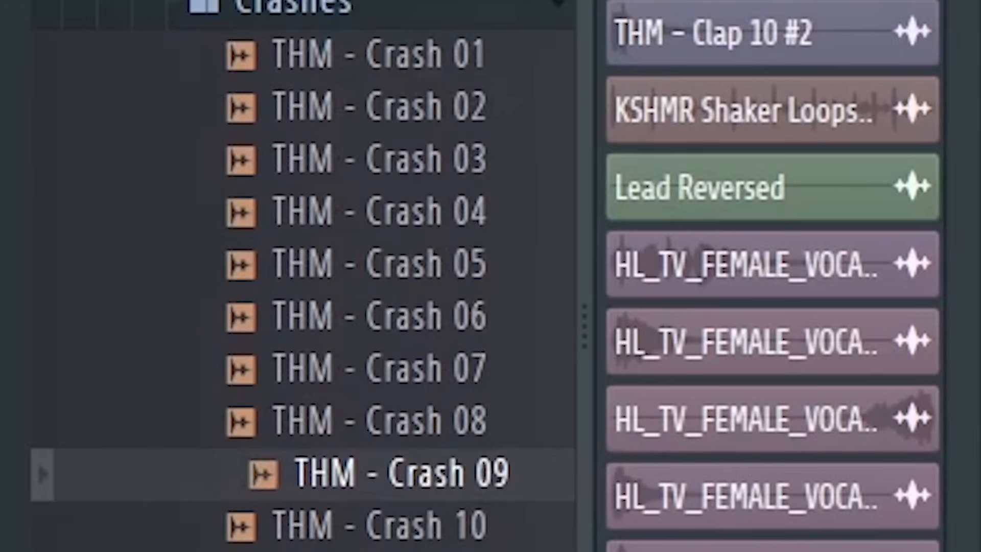
{"action": "left_click_drag", "start_coordinate": [404, 473], "coordinate": [525, 404]}
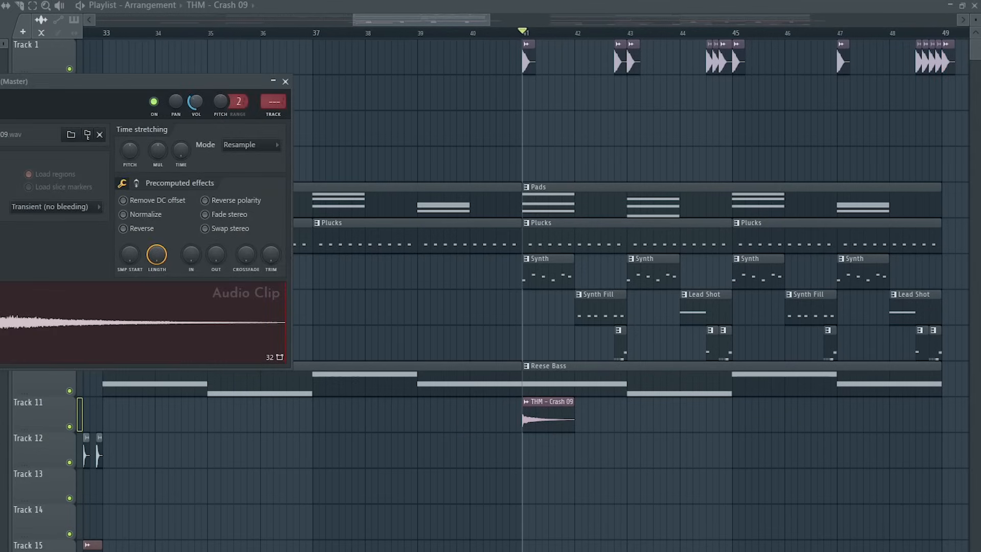
{"action": "key", "text": "space"}
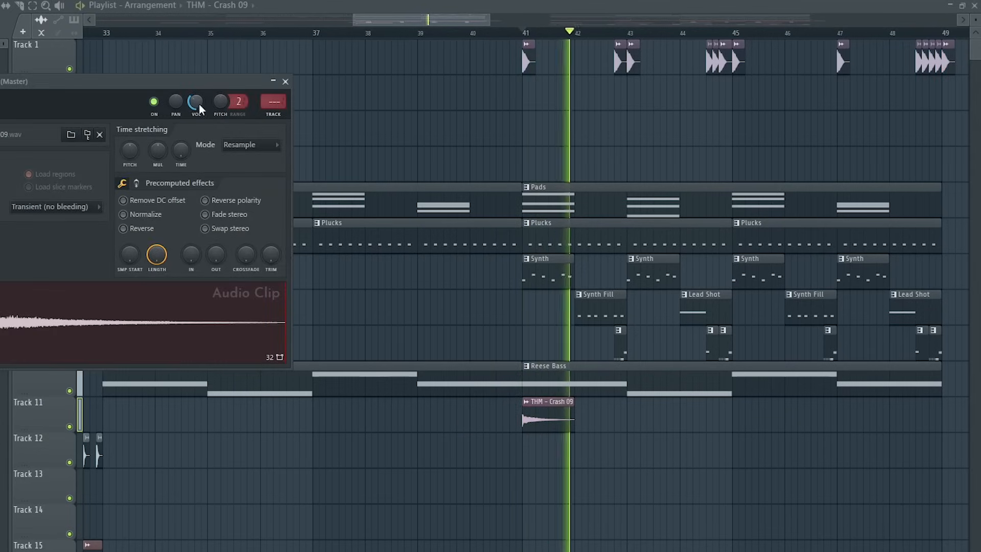
{"action": "key", "text": "space"}
{"action": "key", "text": "space"}
{"action": "key", "text": "space"}
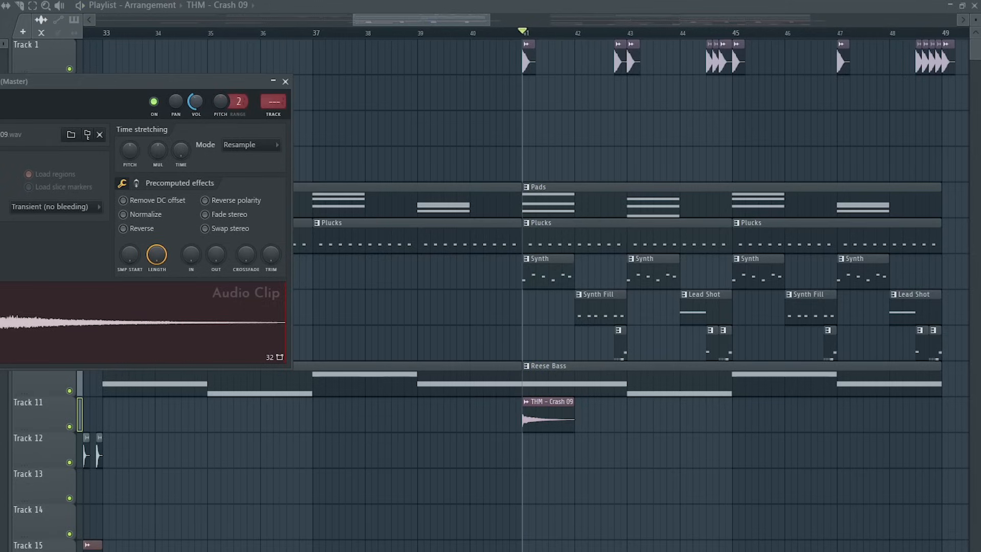
Close the clip settings and add more THM - Crash 09 hits on Track 11 across bars 43–45.
{"action": "left_click", "coordinate": [286, 81]}
{"action": "left_click", "coordinate": [628, 413]}
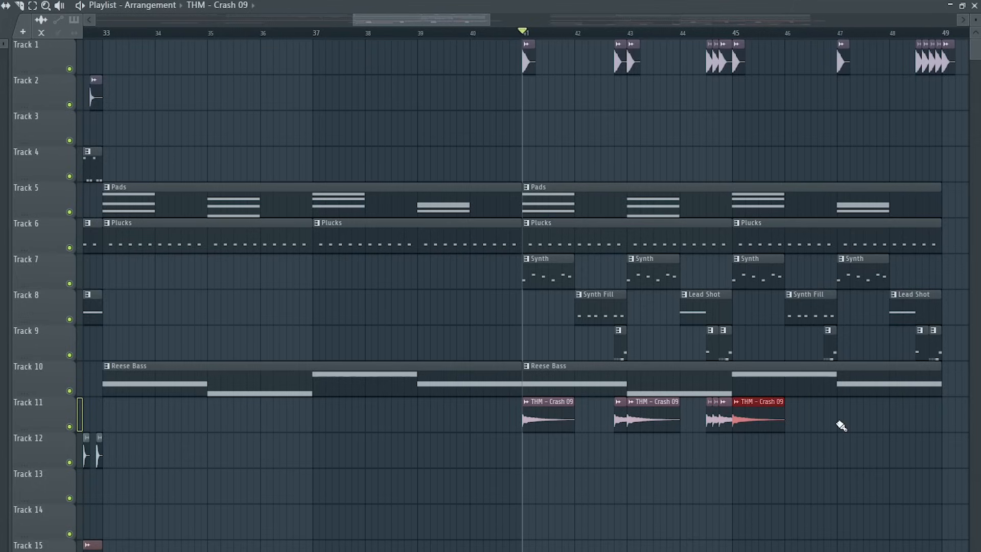
{"action": "left_click_drag", "start_coordinate": [919, 429], "coordinate": [939, 429]}
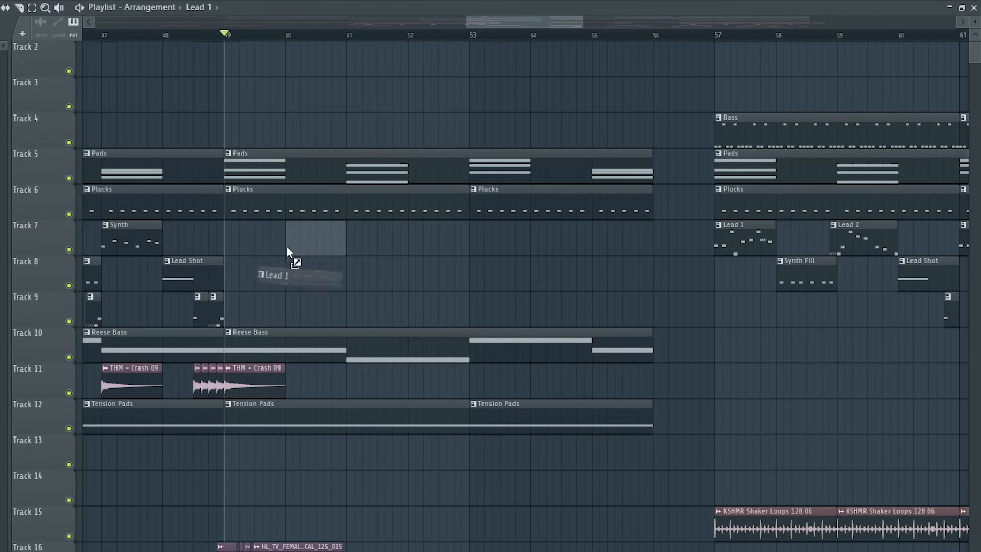
Adjust the start edge of the Lead 1 clip on Track 7 at bar 49.
{"action": "left_click_drag", "start_coordinate": [286, 247], "coordinate": [223, 234]}
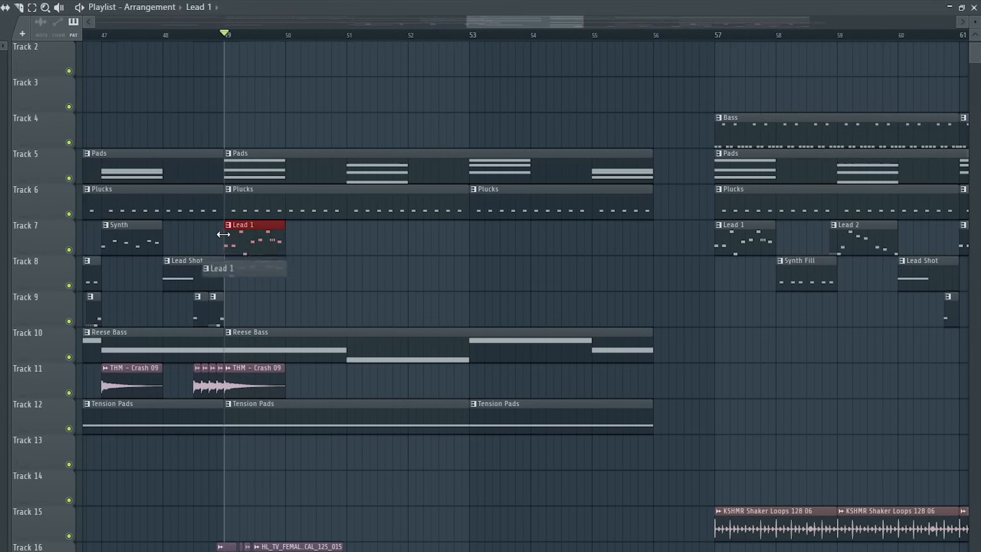